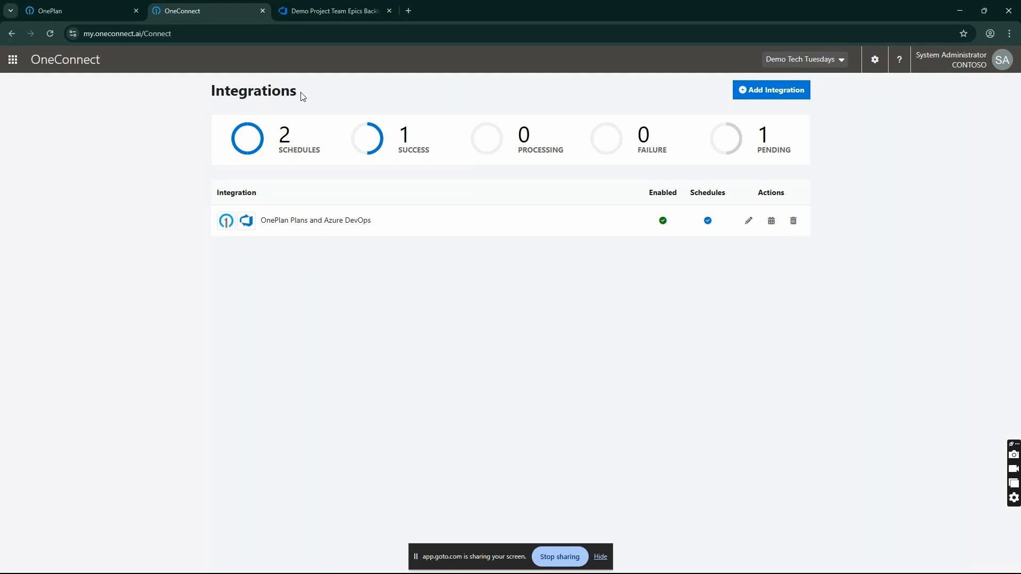
- Switch to OnePlan, show the portfolio by the Program plan type, and expand all programs to list their child plans
click(83, 16)
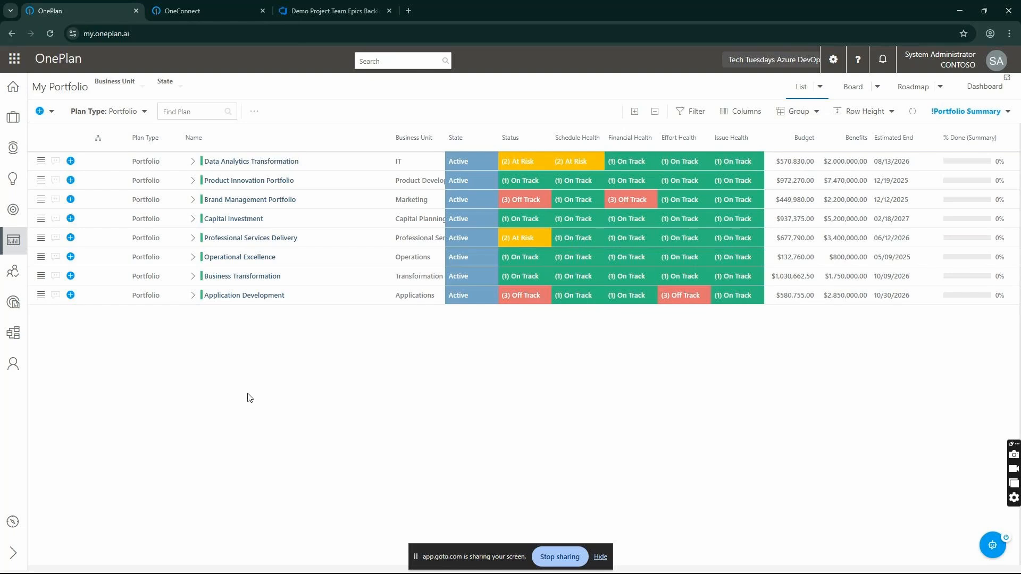
click(130, 115)
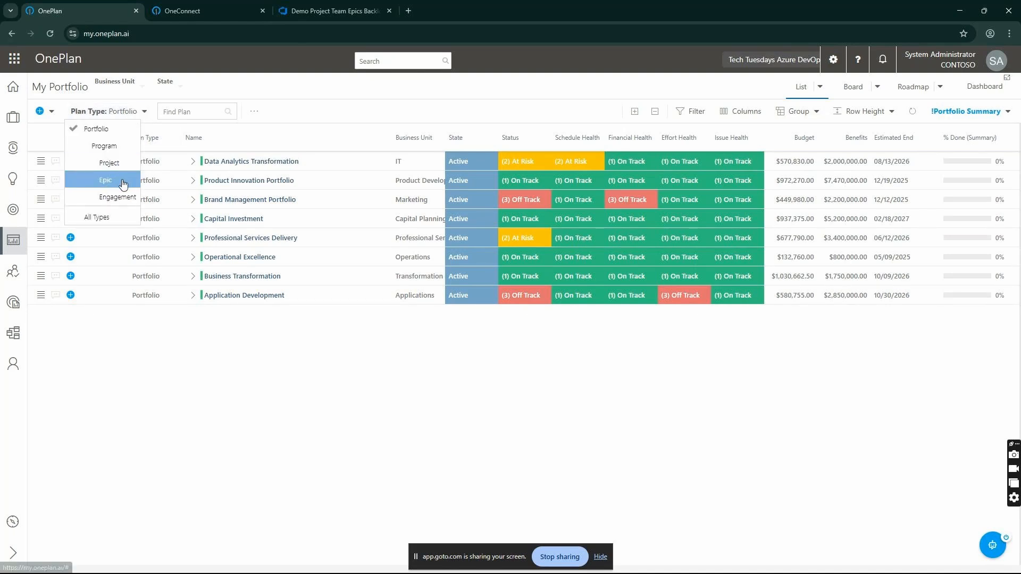
click(105, 145)
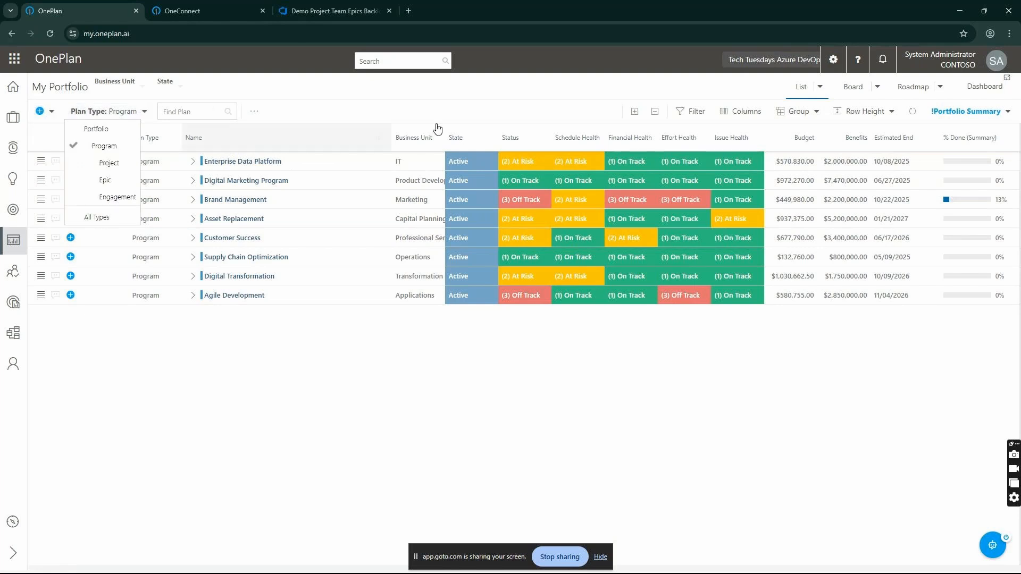
click(635, 111)
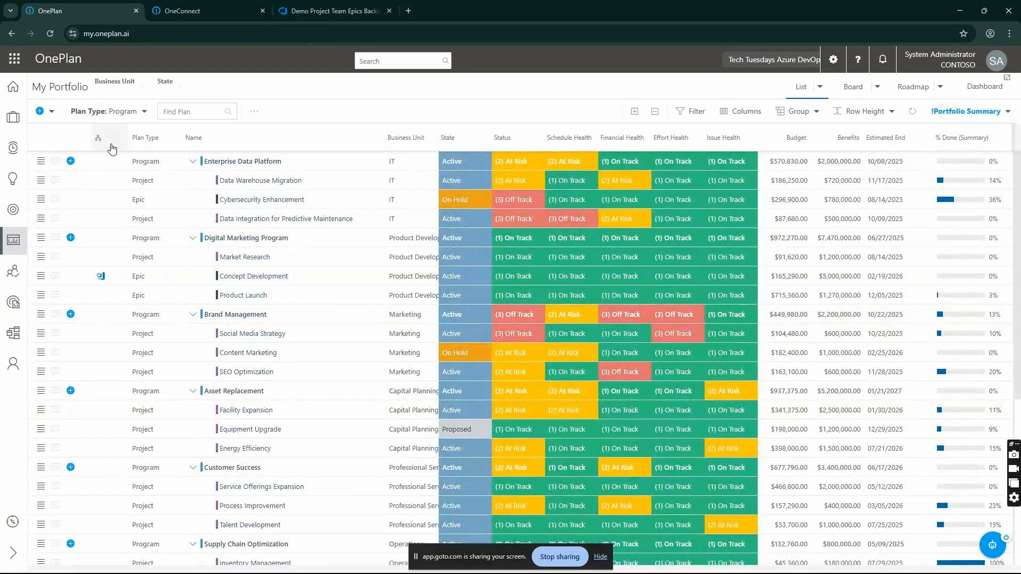
- Add a new epic named Partner Programs under the Agile Development program
scroll(203, 285, down, 1)
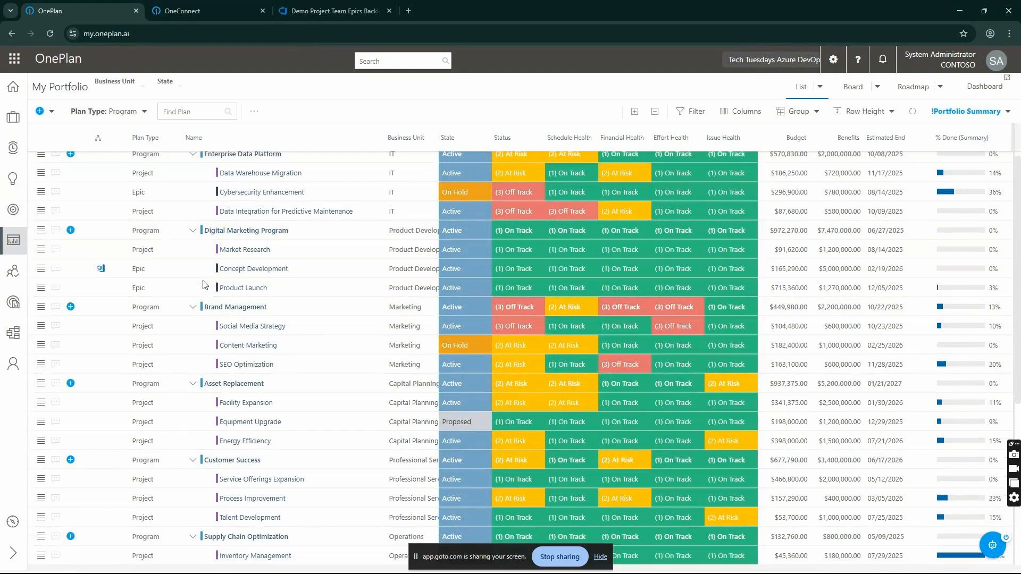
scroll(203, 285, down, 5)
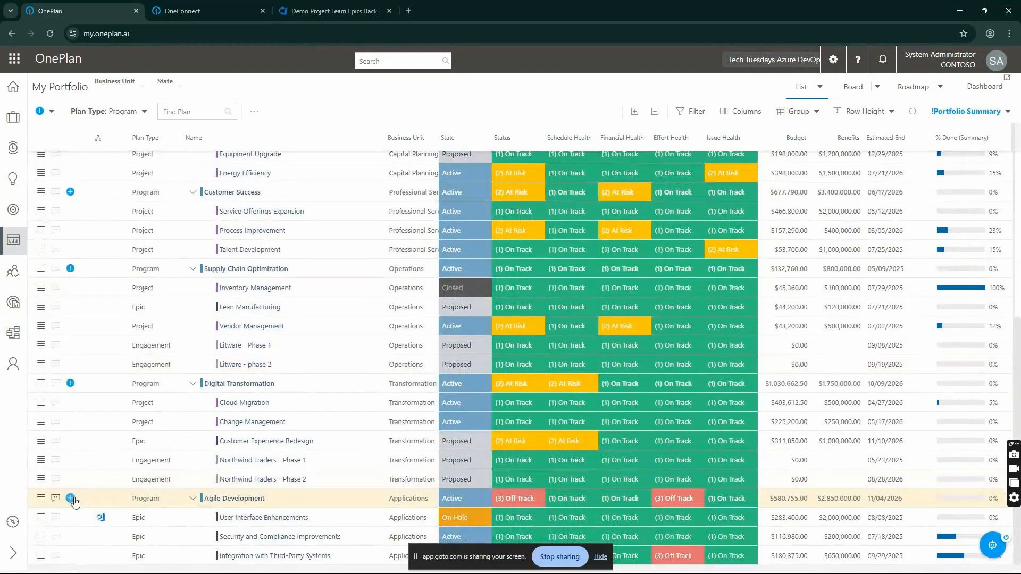
click(72, 500)
click(106, 526)
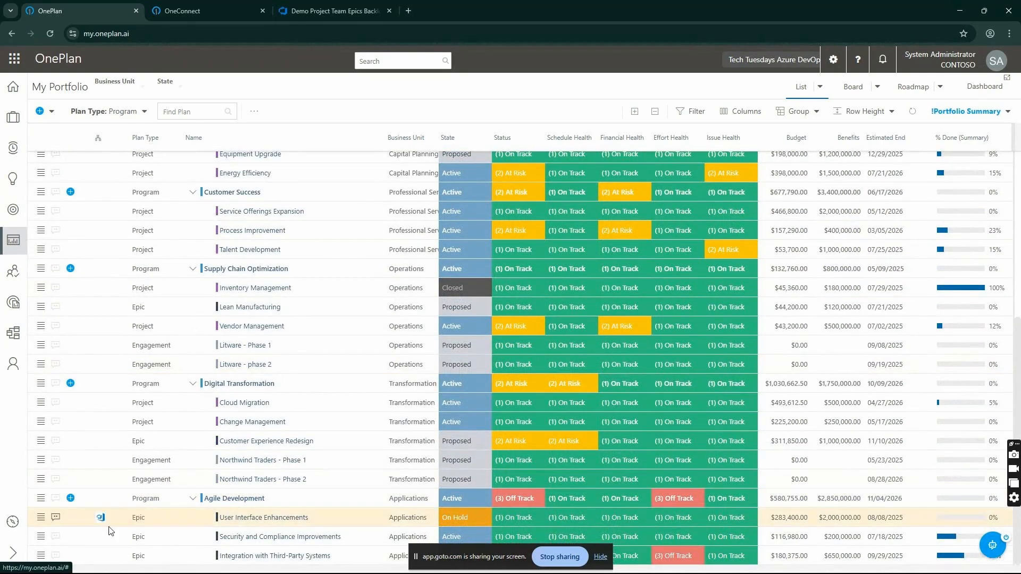
click(484, 250)
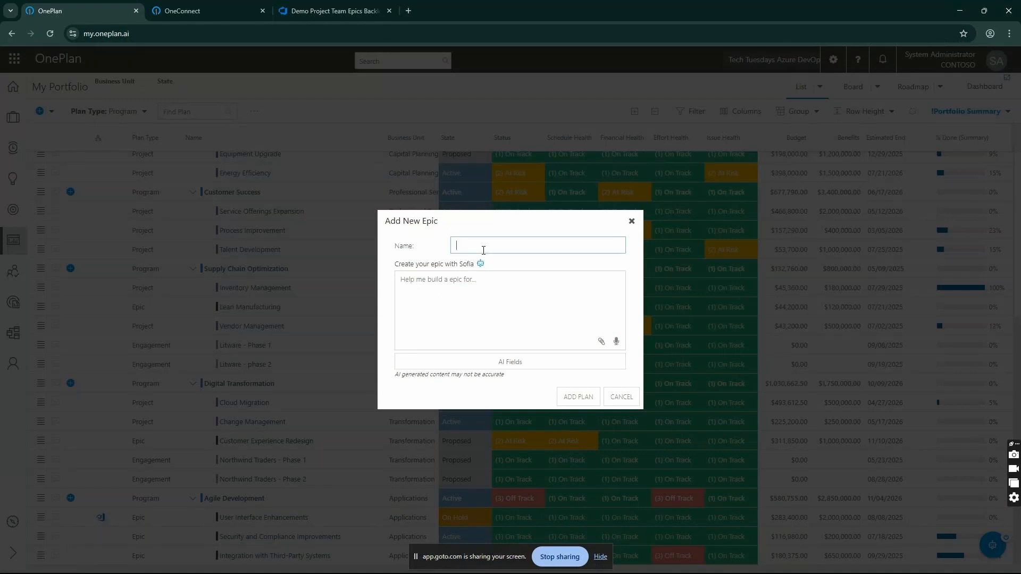
text(Partner Programs)
click(580, 404)
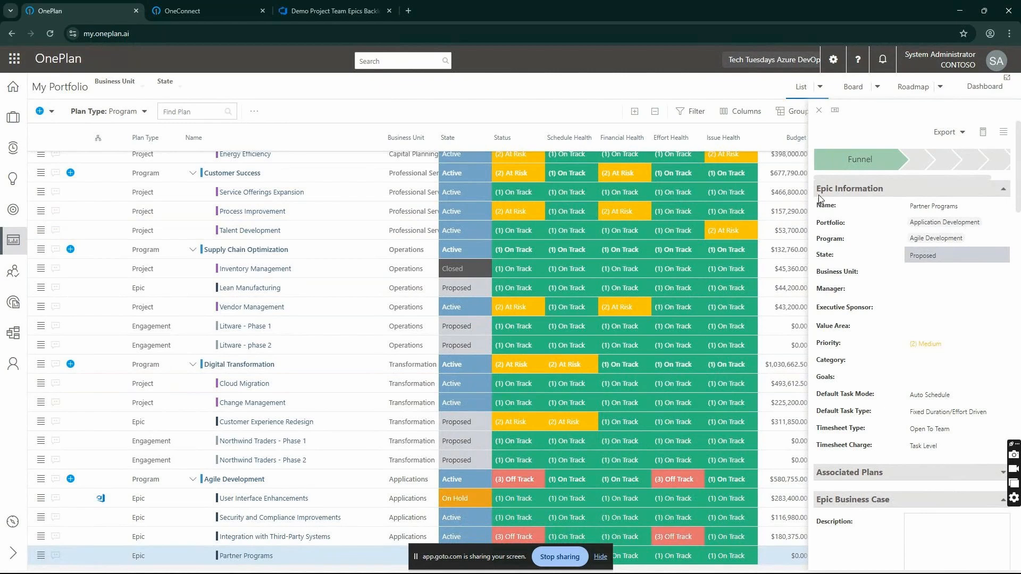
- Open the work plan of the Partner Programs epic and create it as a blank plan
click(1004, 139)
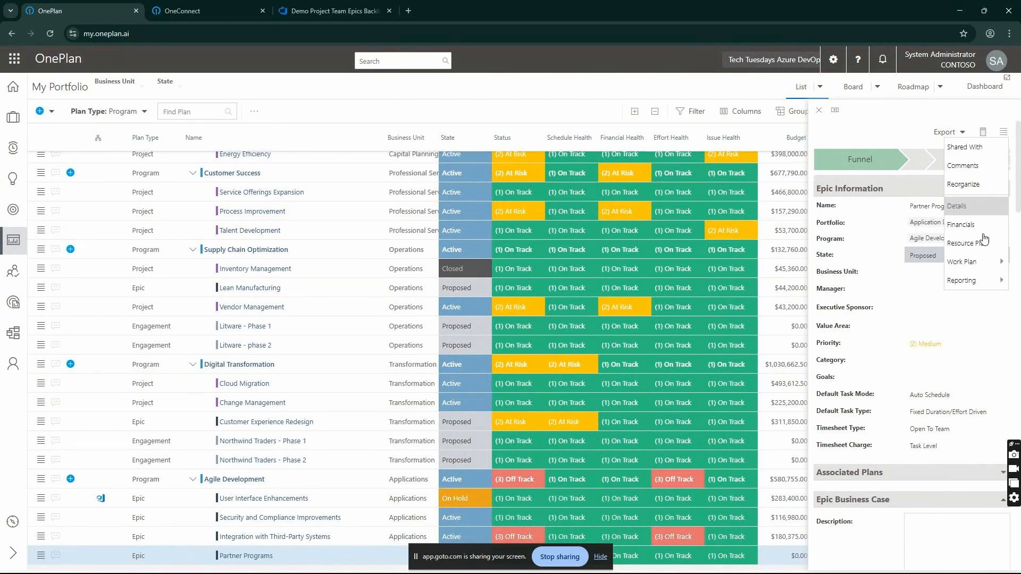
mouse_move(961, 261)
click(928, 265)
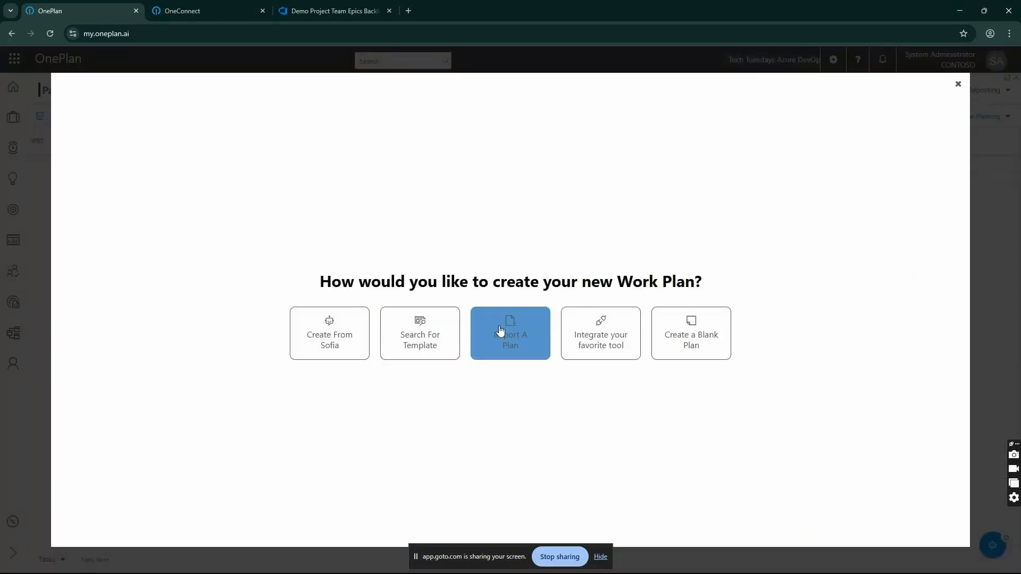
click(694, 331)
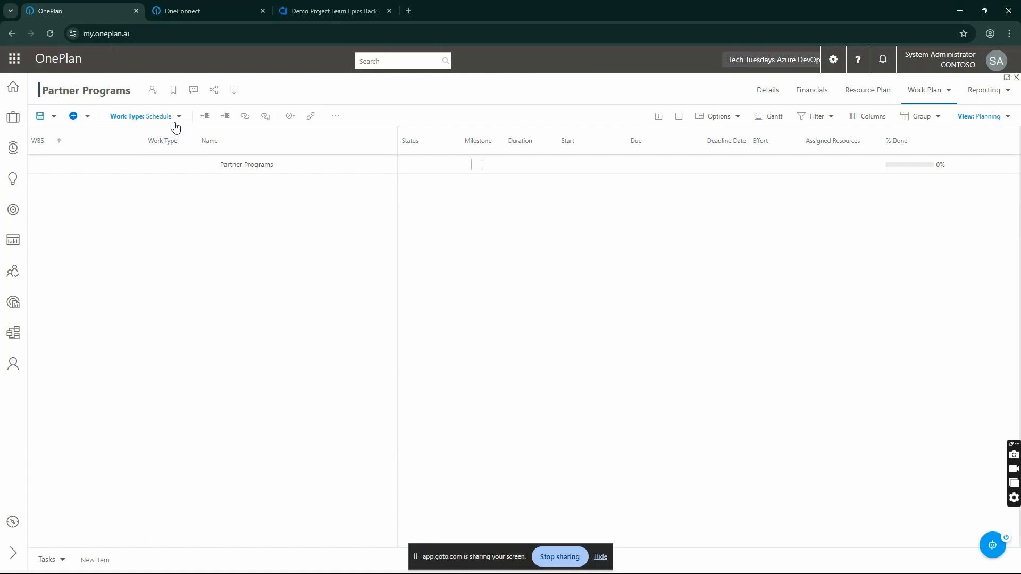
- Start an Azure DevOps connection for the Partner Programs work plan, using the option to connect to an existing item
click(311, 117)
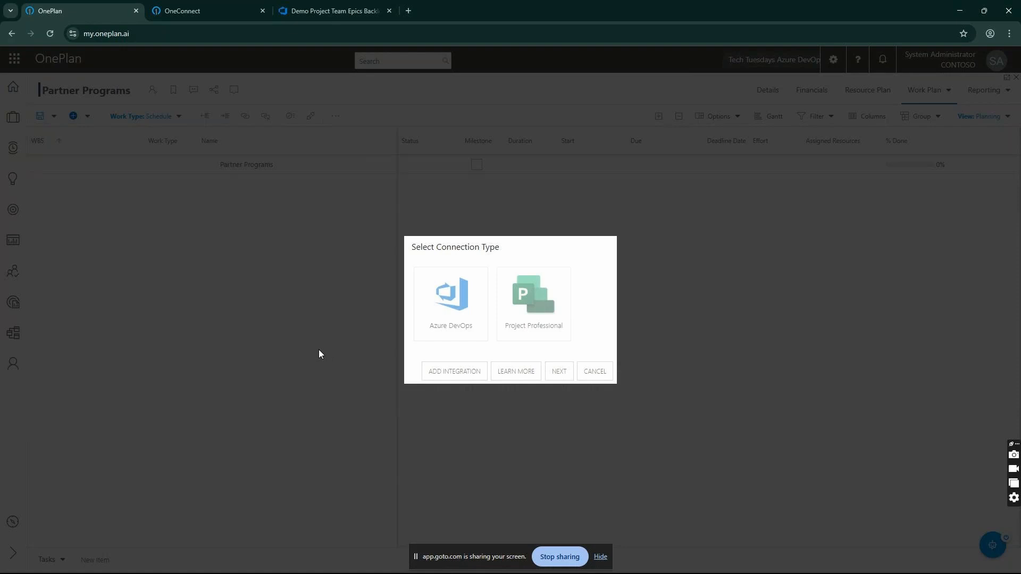
click(458, 314)
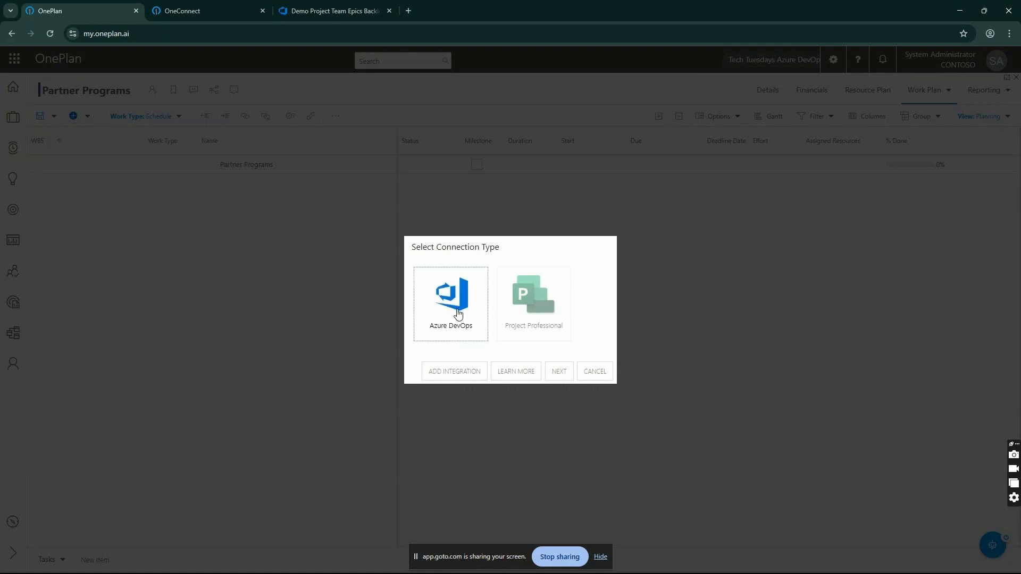
click(560, 372)
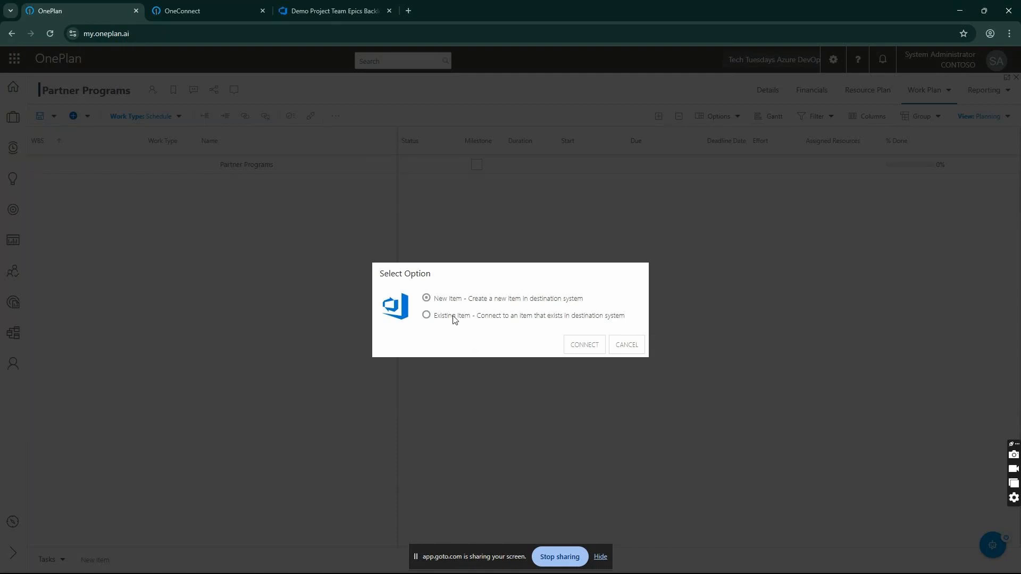
click(308, 10)
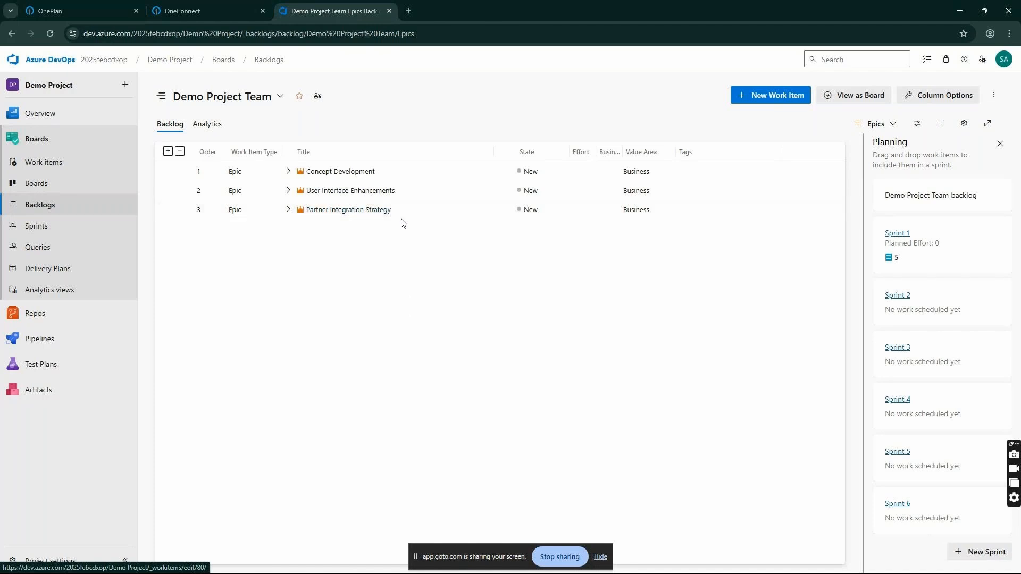
click(65, 12)
click(439, 317)
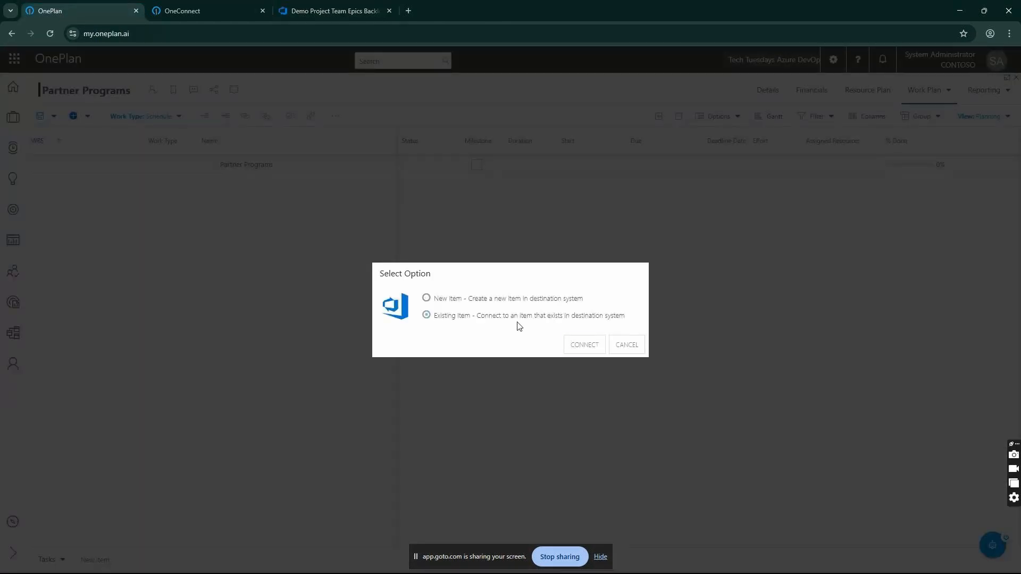
click(584, 345)
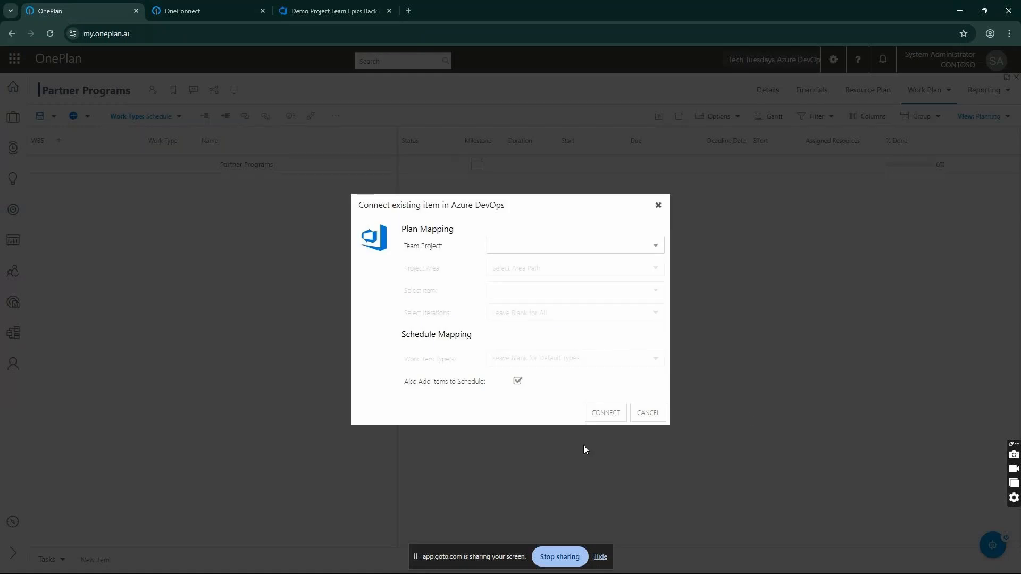
- Set both the team project and the project area of the plan mapping to Demo Project
click(655, 252)
click(657, 248)
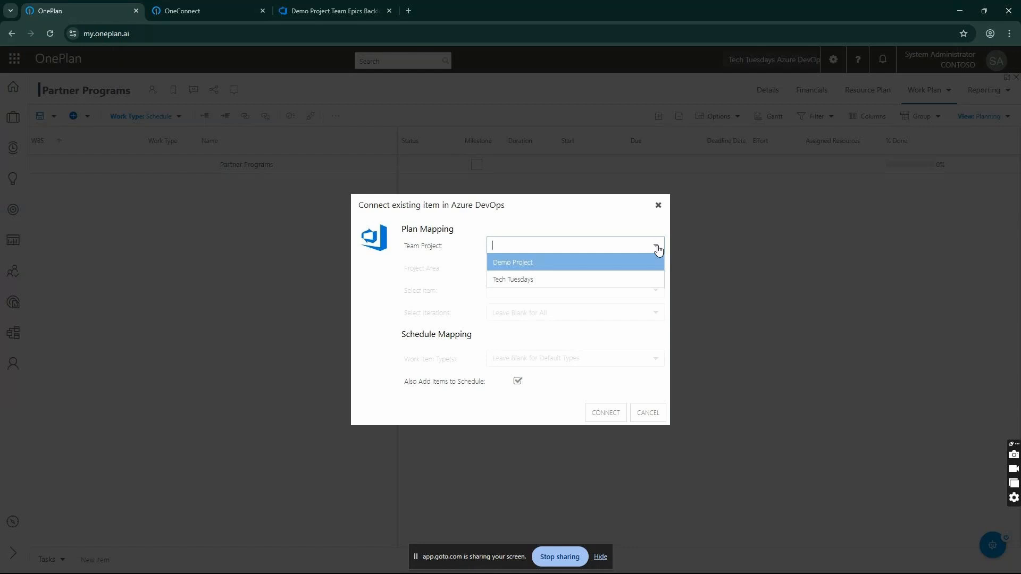
click(527, 263)
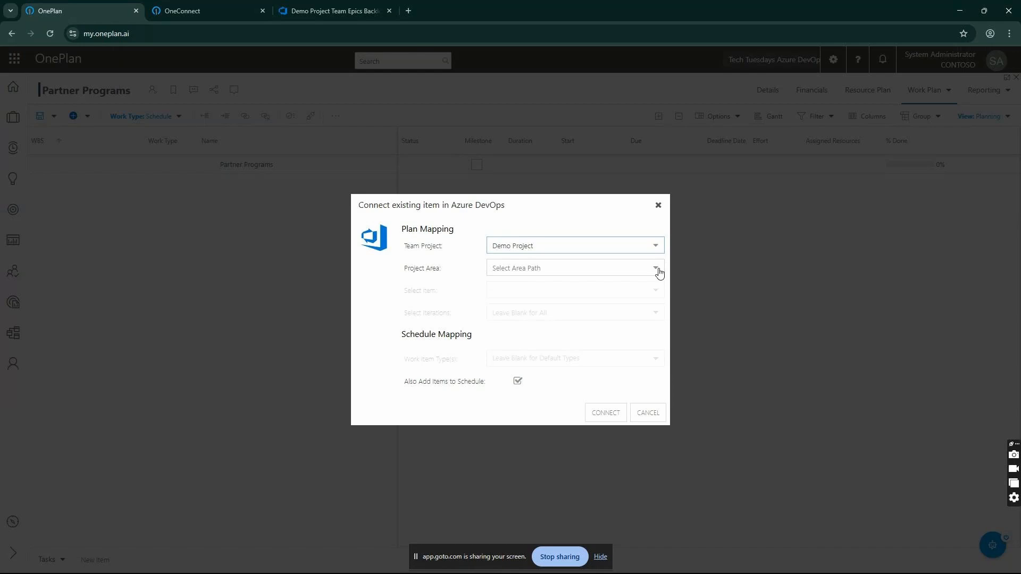
click(339, 11)
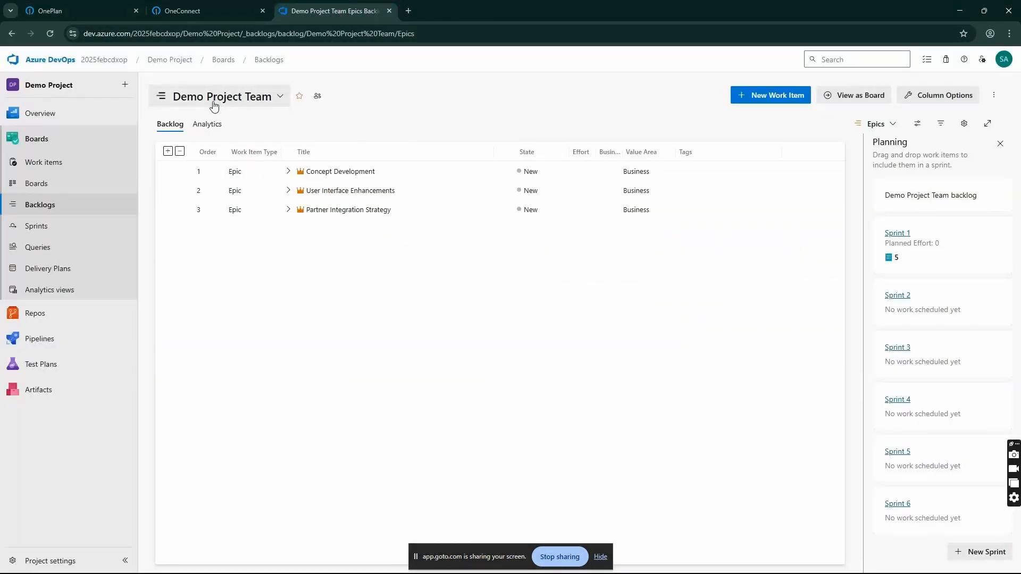
click(79, 14)
click(655, 269)
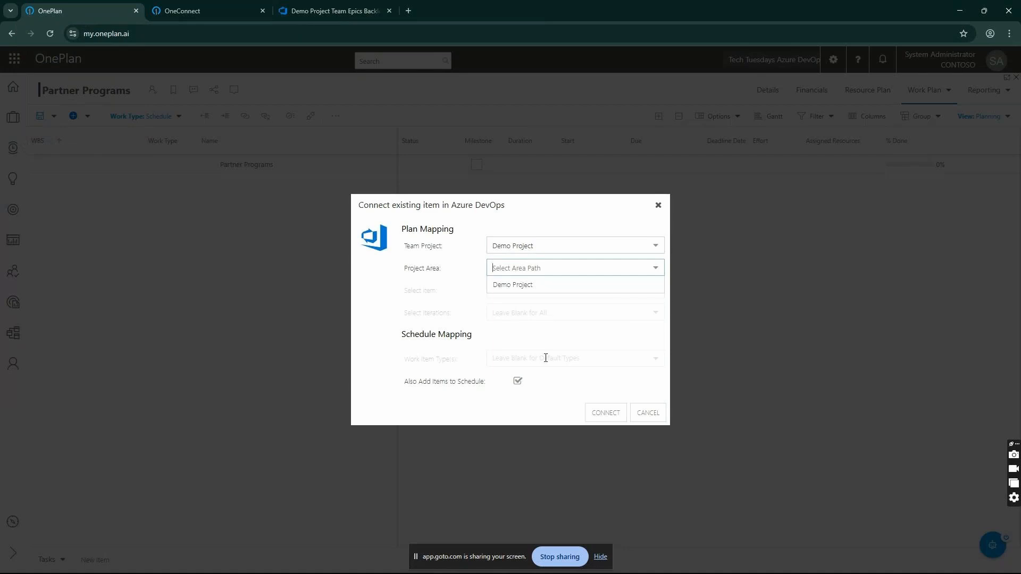
click(523, 285)
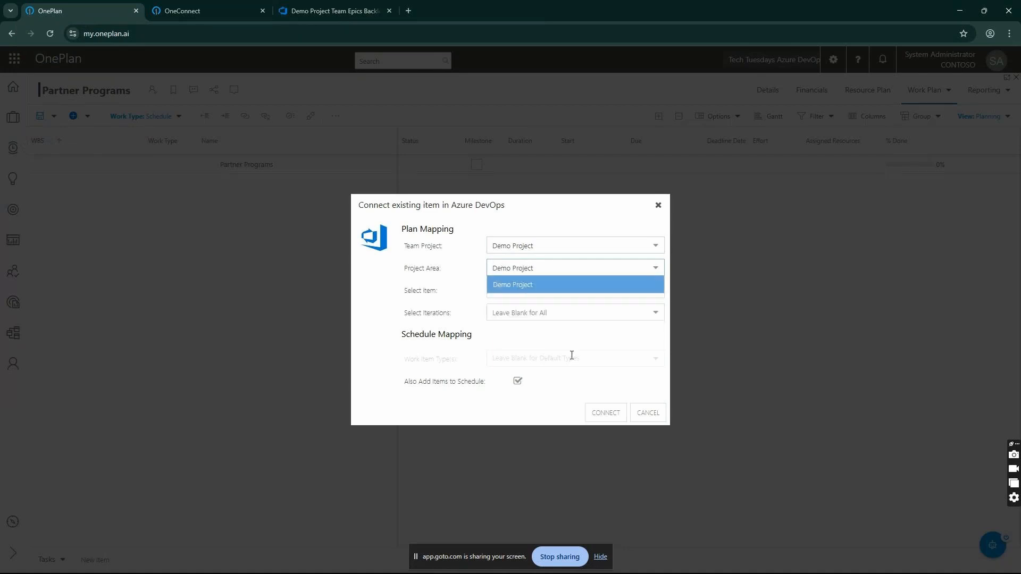
click(522, 285)
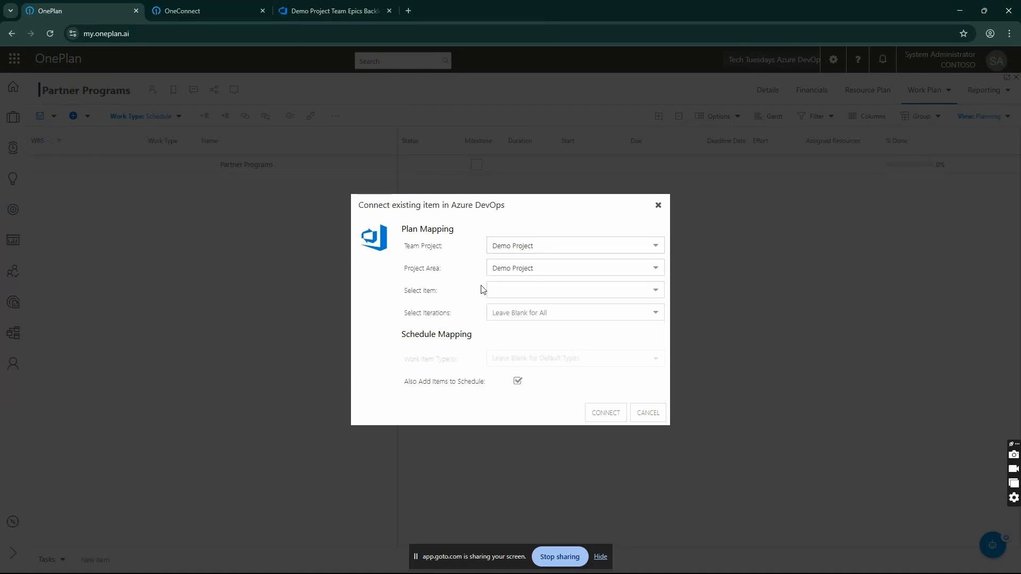
- Choose Partner Integration Strategy as the existing item and connect it with its items added to the schedule
click(656, 293)
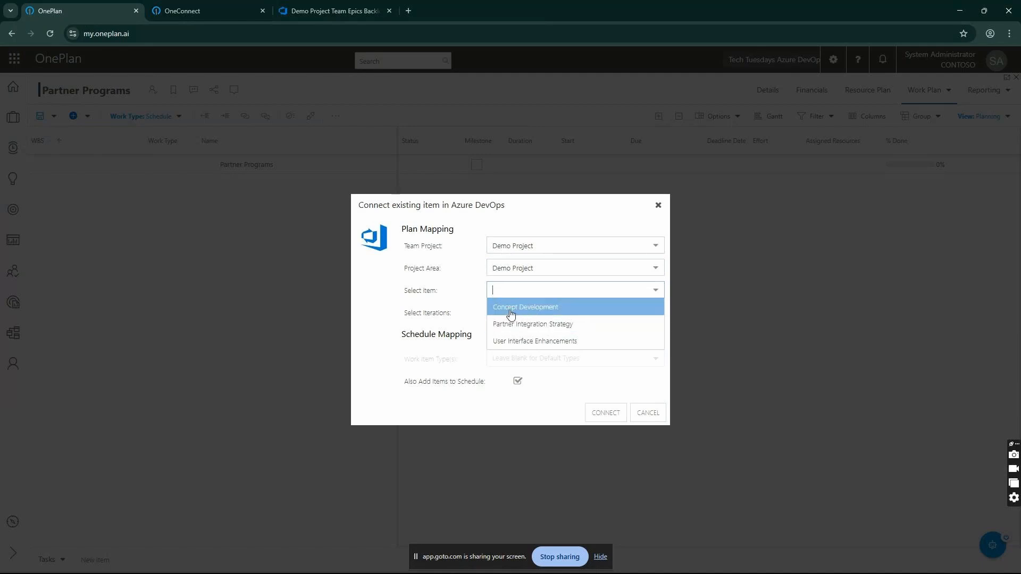
click(583, 332)
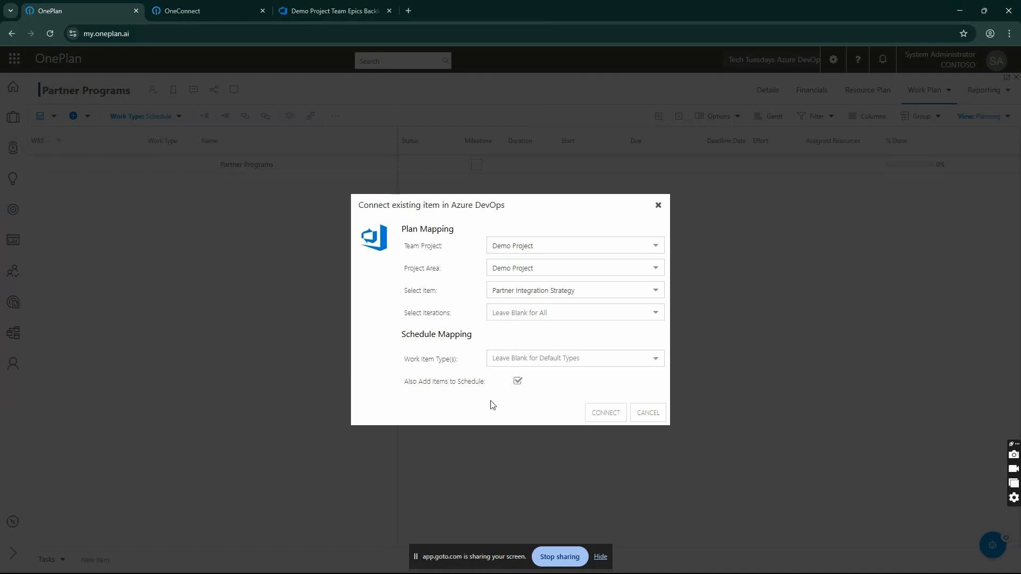
click(600, 414)
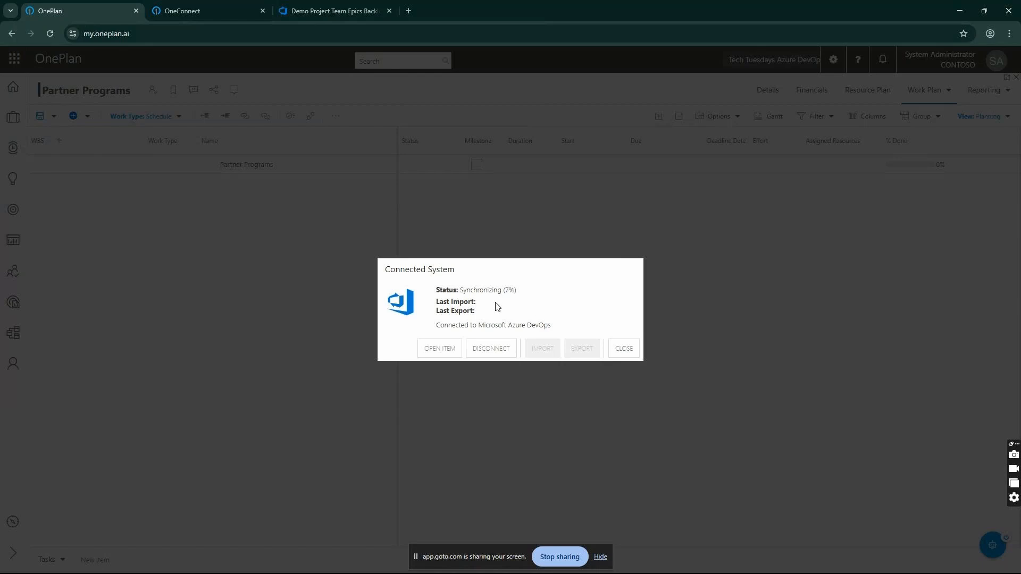
- Switch to OneConnect and open the Azure DevOps properties and additional options of the OnePlan Plans and Azure DevOps integration
click(206, 8)
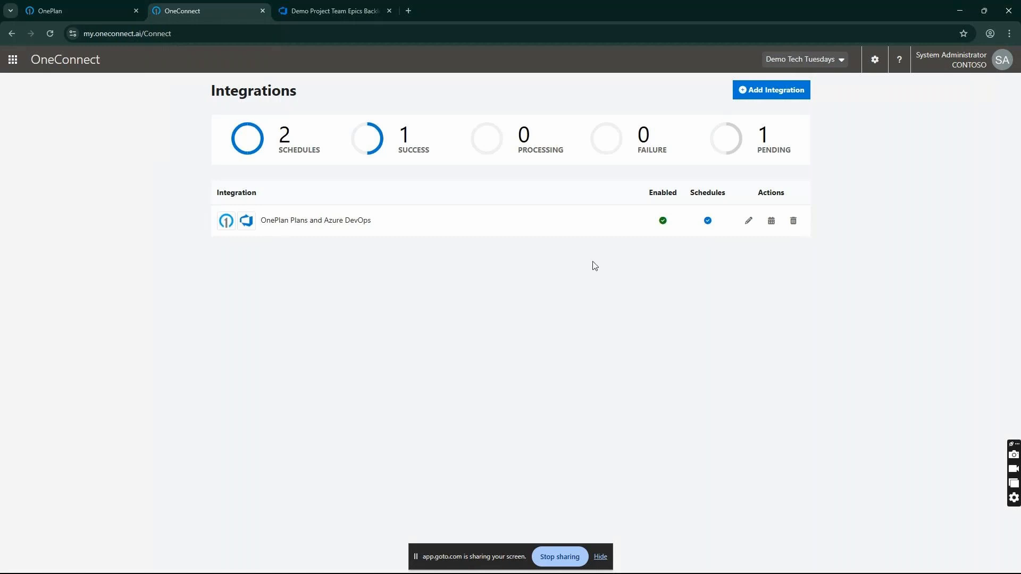
click(749, 223)
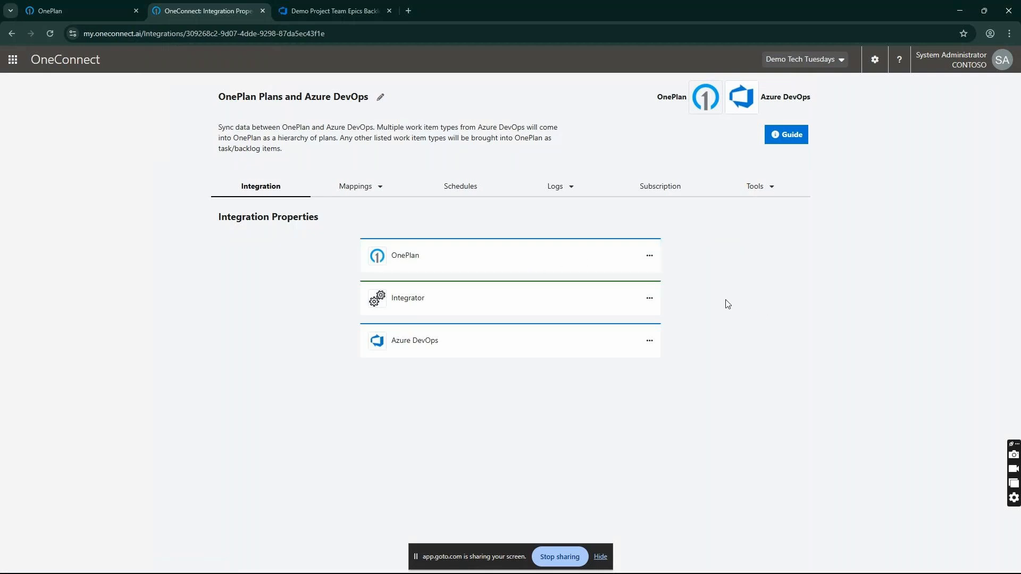
click(579, 349)
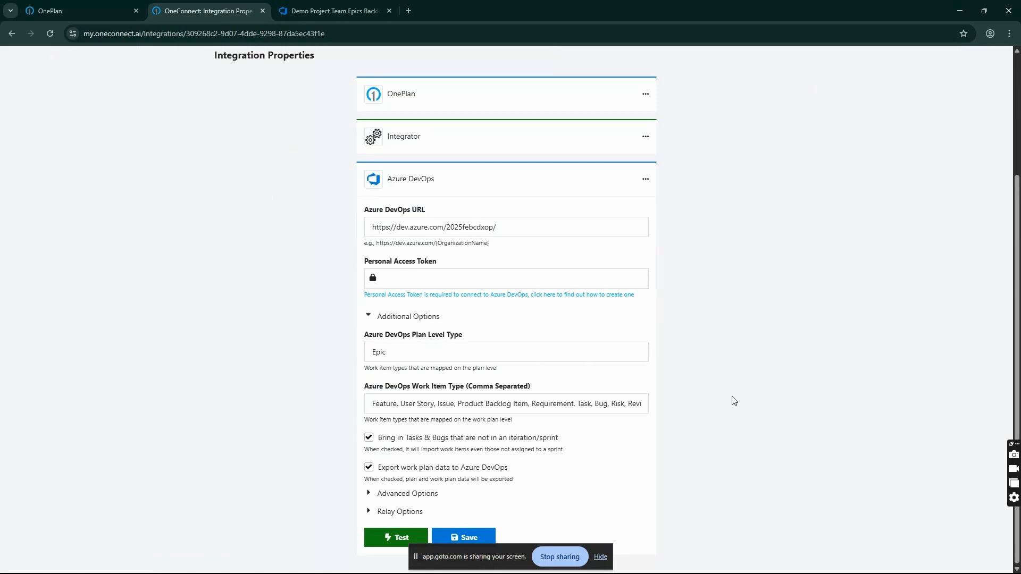
click(419, 352)
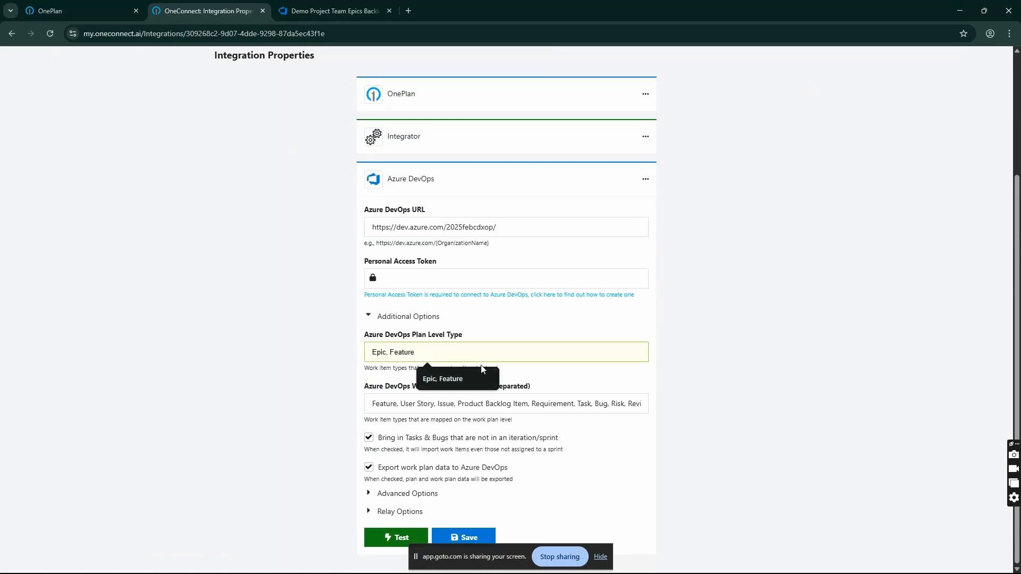
click(716, 345)
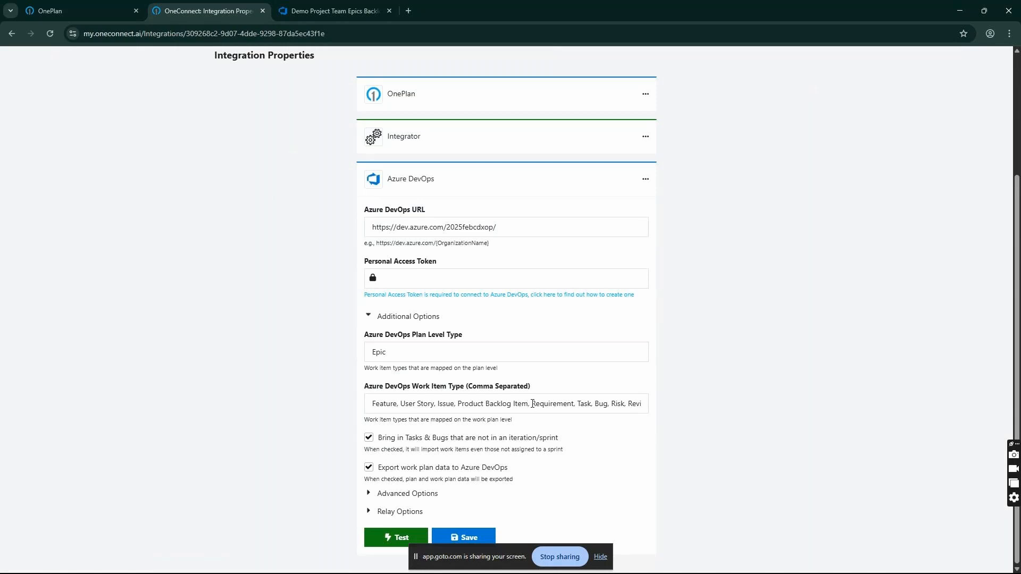
- Remove Change Request from the Azure DevOps work item types and save the integration properties
drag(596, 404, 684, 408)
click(606, 402)
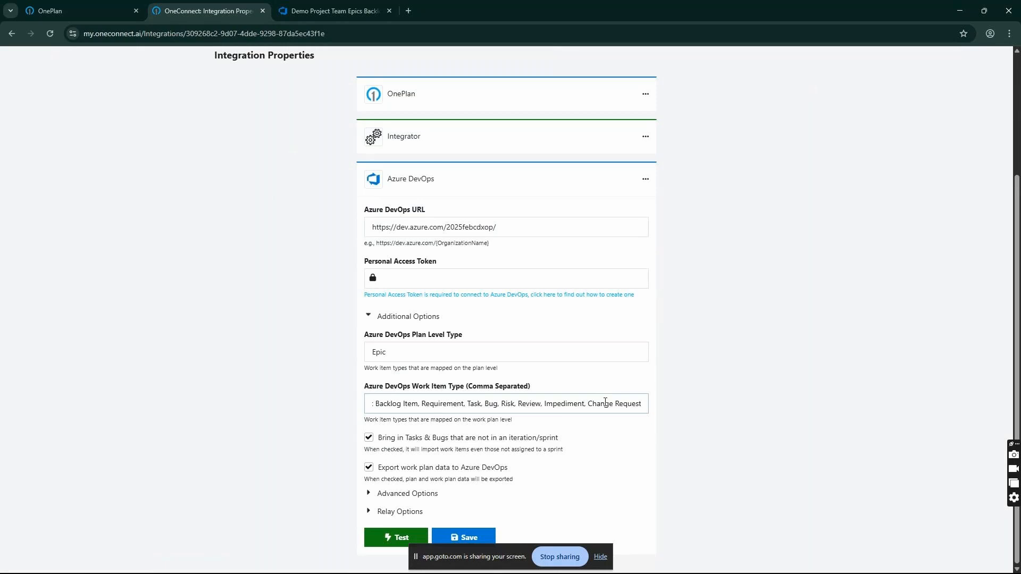
drag(585, 404, 645, 406)
key(BackSpace)
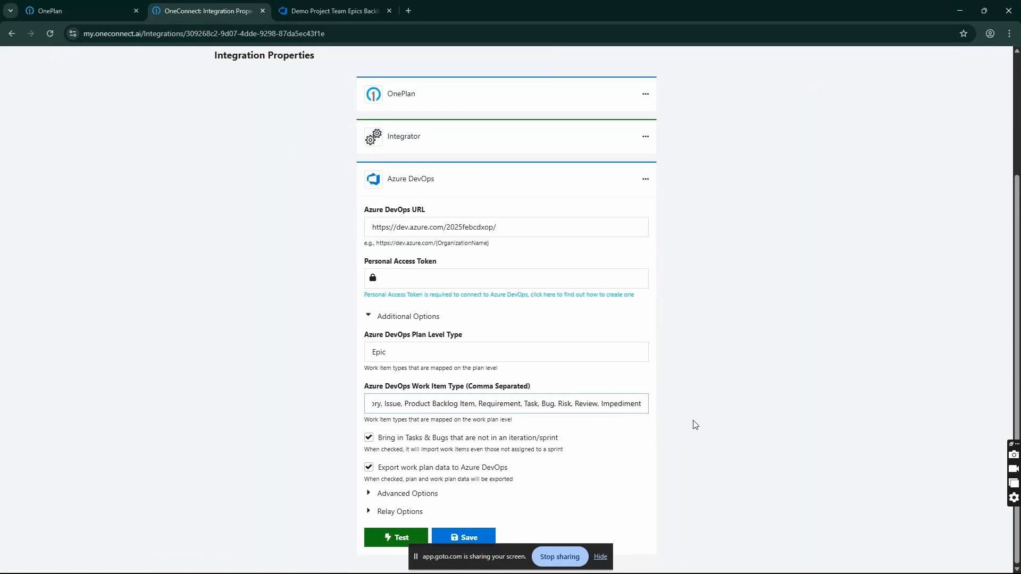
click(465, 538)
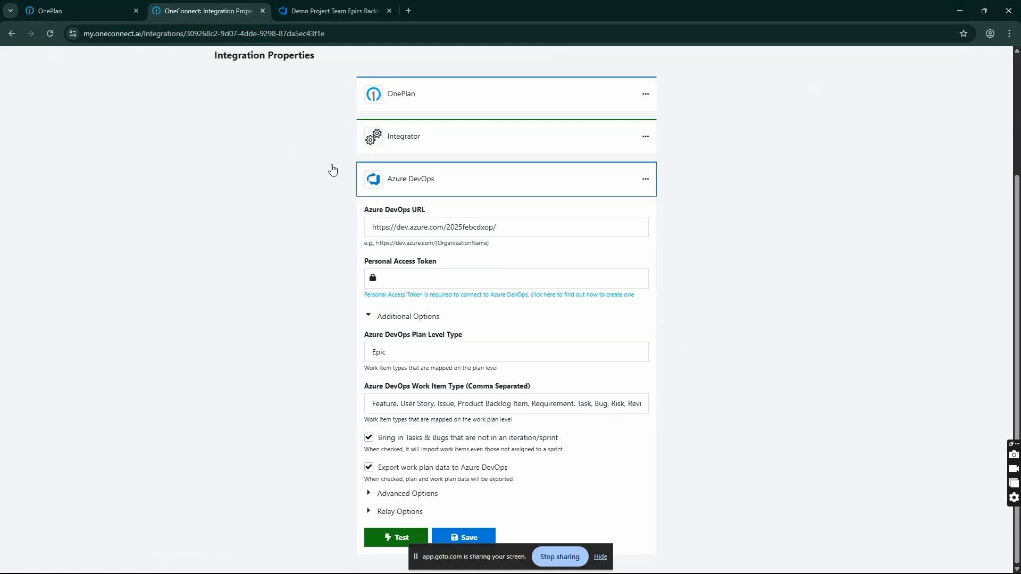
- Check the synchronization status of the Partner Programs connected system in OnePlan and return to the OneConnect integration properties
click(97, 9)
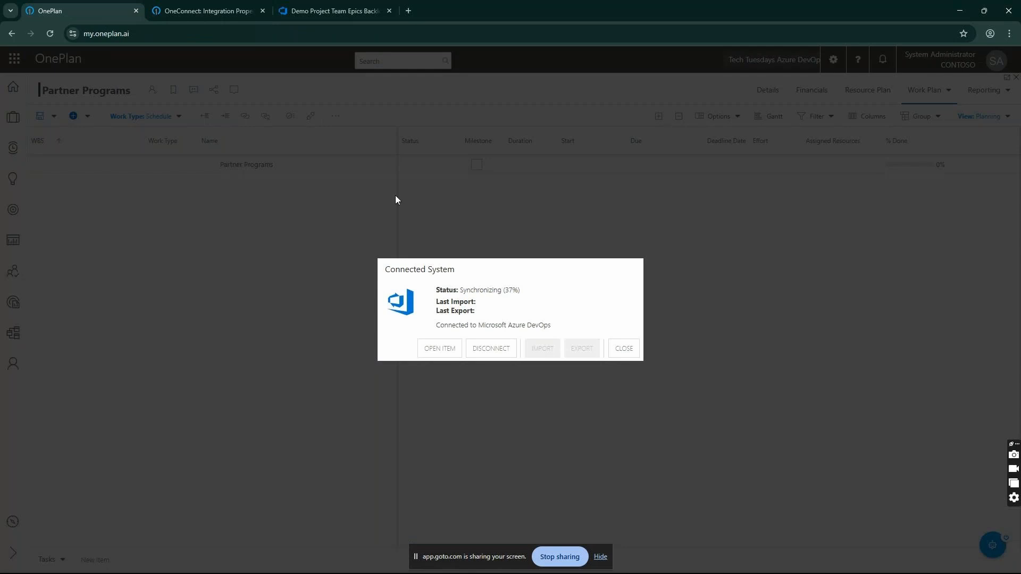
click(183, 12)
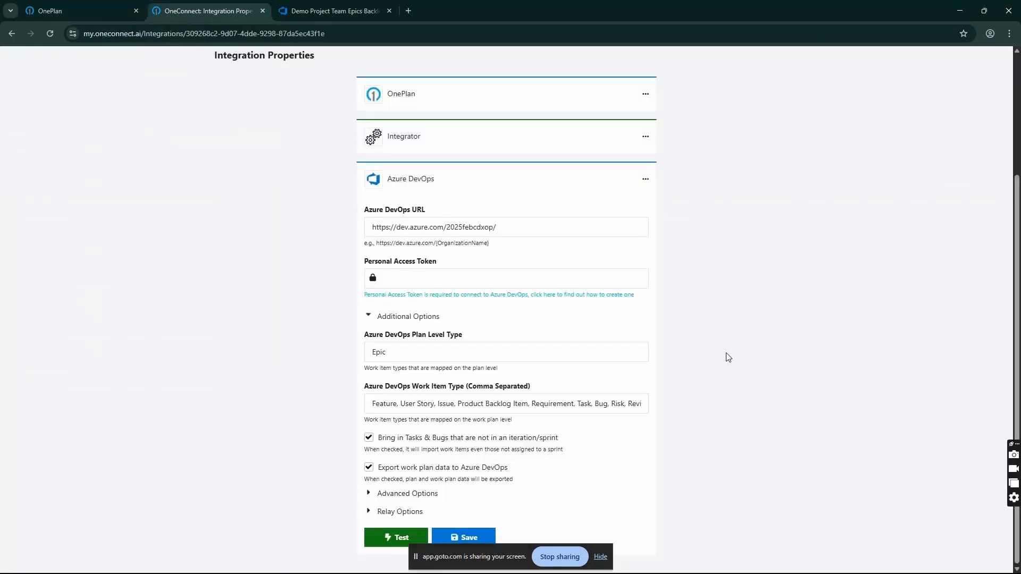
scroll(729, 350, up, 3)
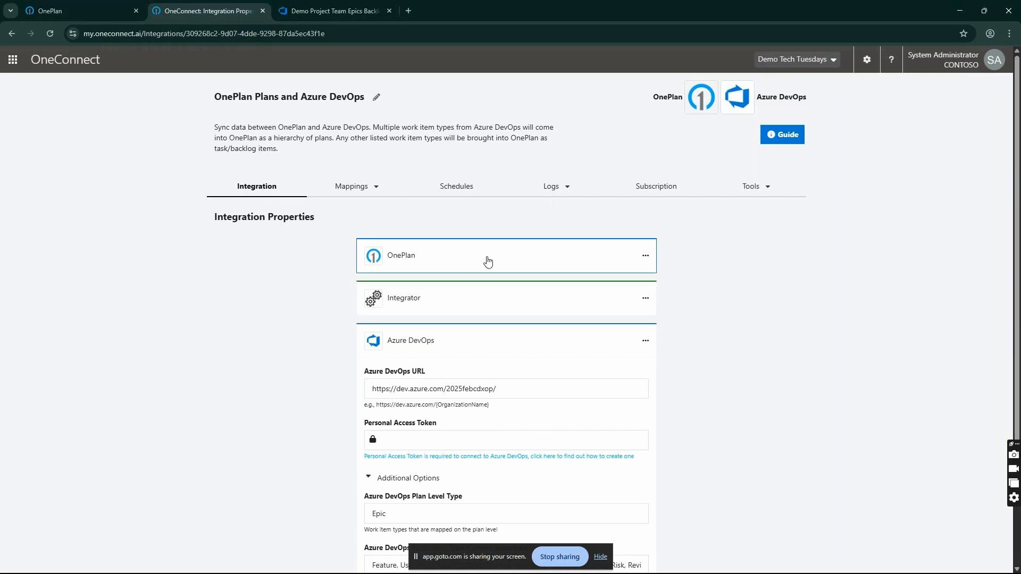
- Open the OnePlan connection properties and examine the group name the integration connects to
click(488, 261)
scroll(774, 302, down, 1)
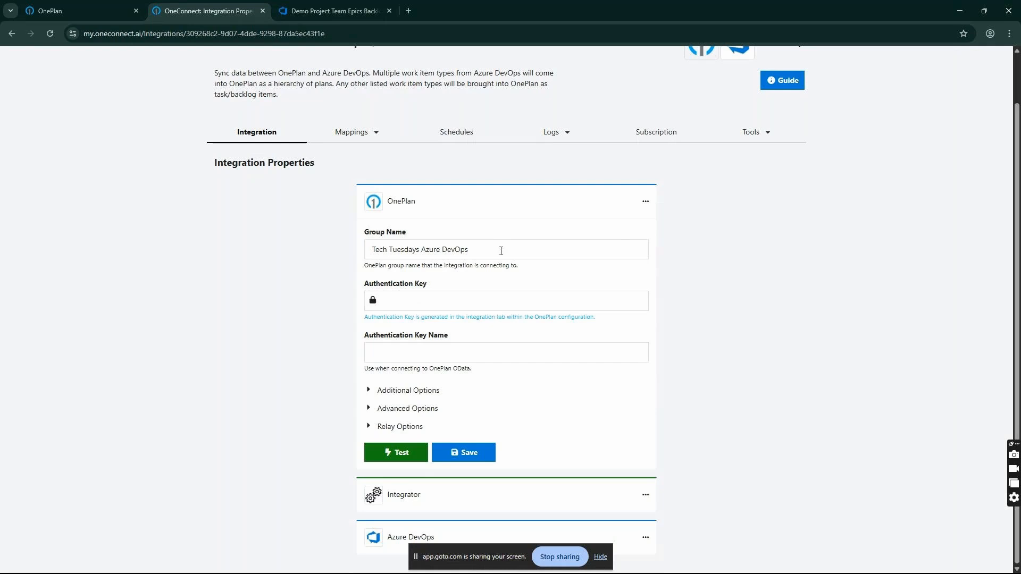
click(510, 251)
key(ctrl+shift+Left)
key(ctrl+shift+Left)
key(ctrl+shift+Left)
key(ctrl+shift+Left)
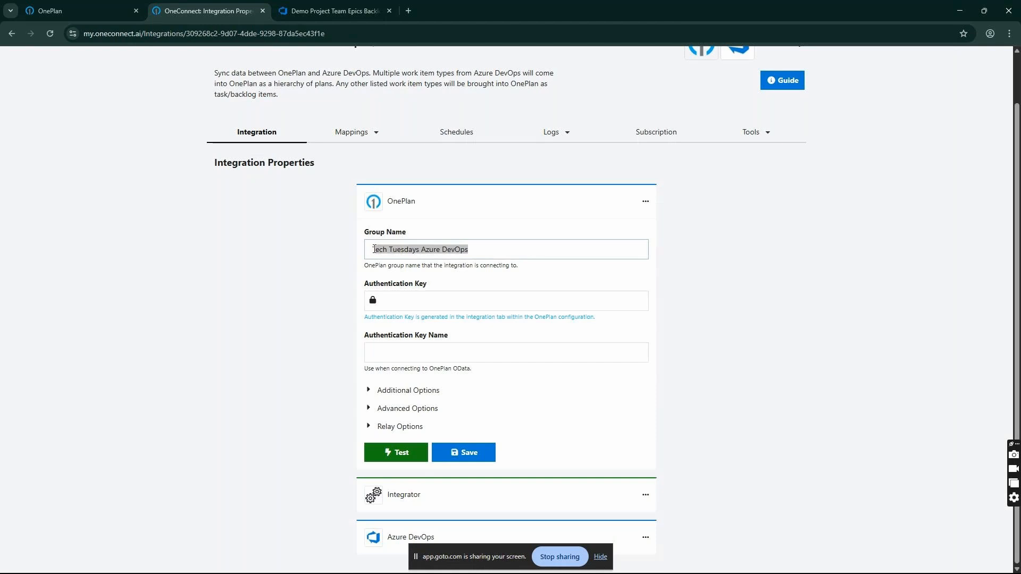
click(507, 249)
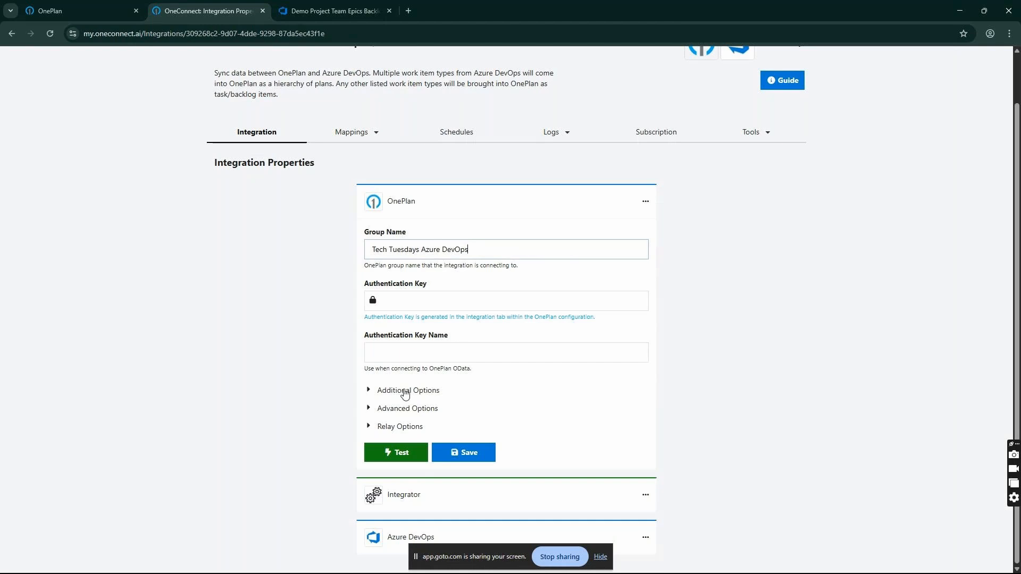
- Expand the OnePlan additional options and examine the button name, default plan type and Sync to Schedule settings
click(405, 392)
scroll(727, 376, down, 3)
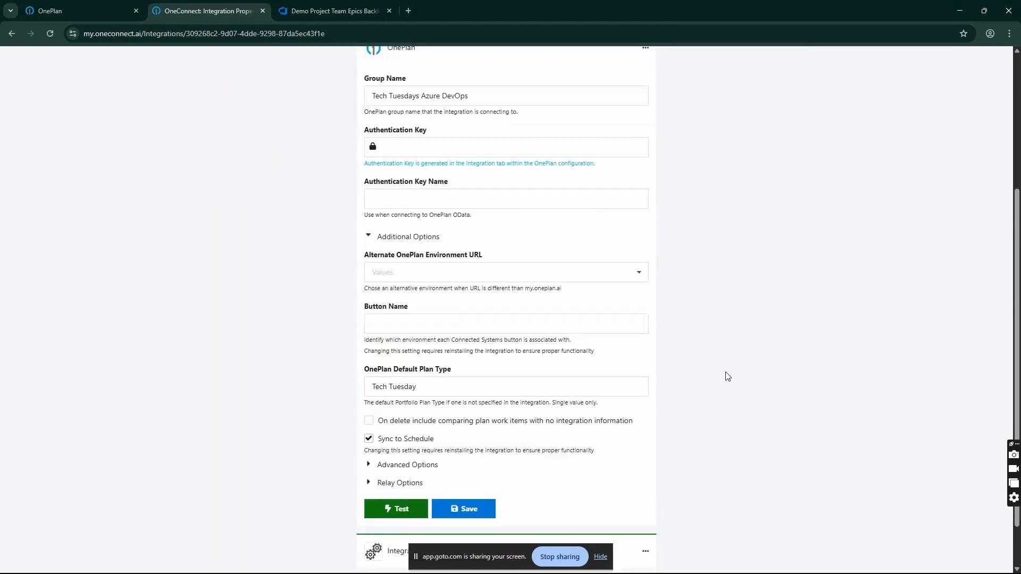
scroll(728, 377, down, 1)
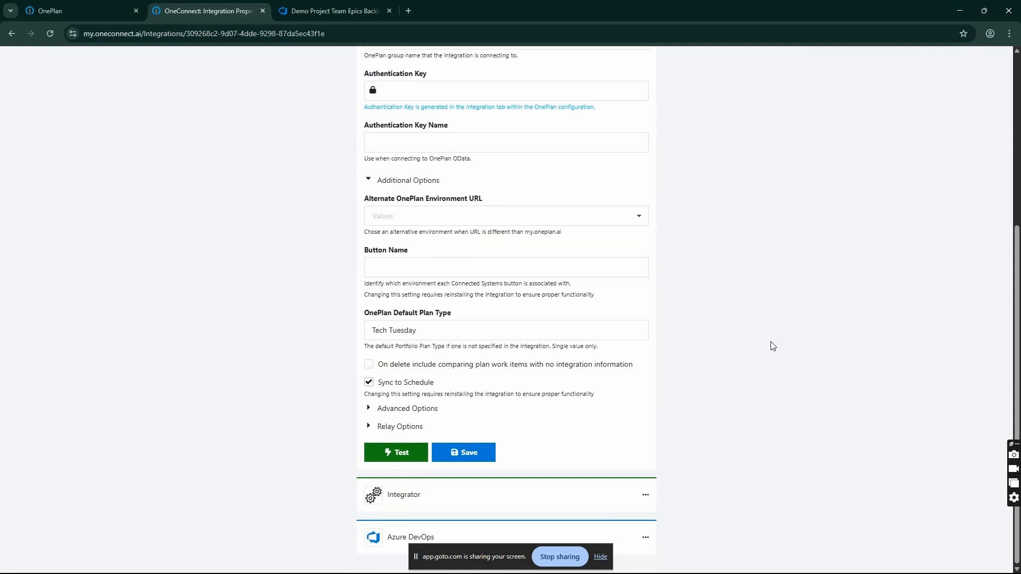
scroll(768, 348, up, 1)
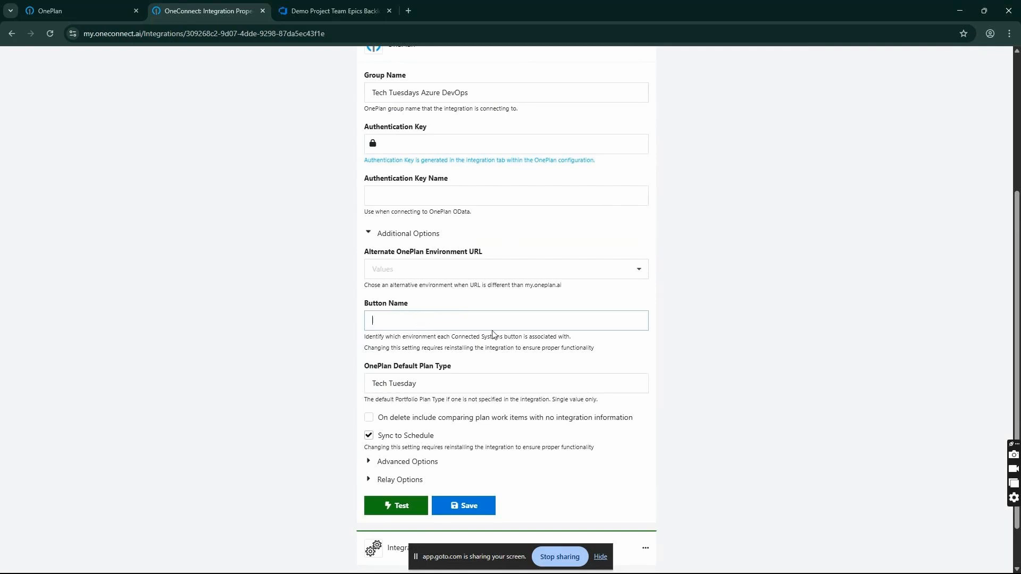
click(466, 385)
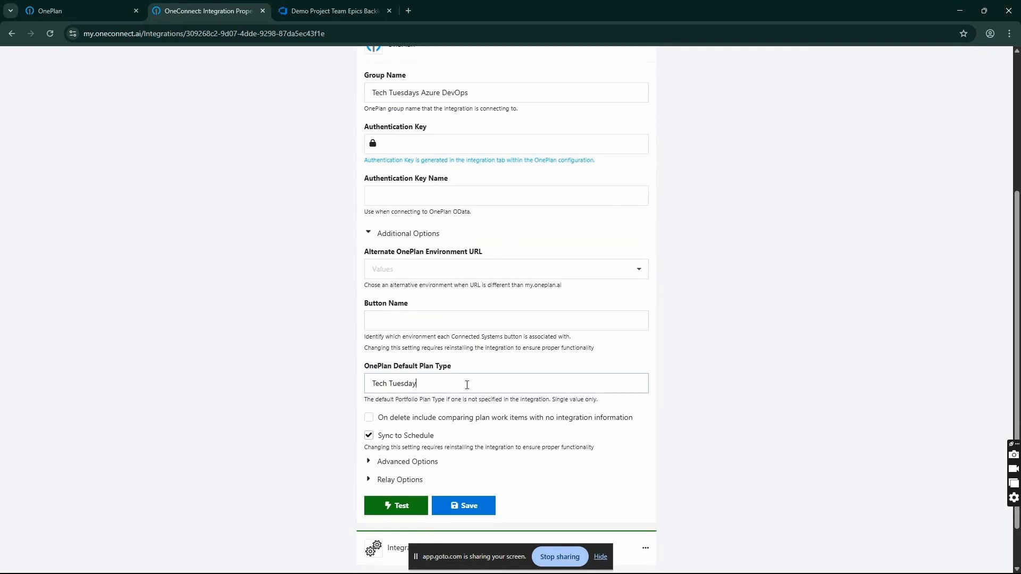
drag(418, 383, 363, 384)
scroll(439, 447, up, 1)
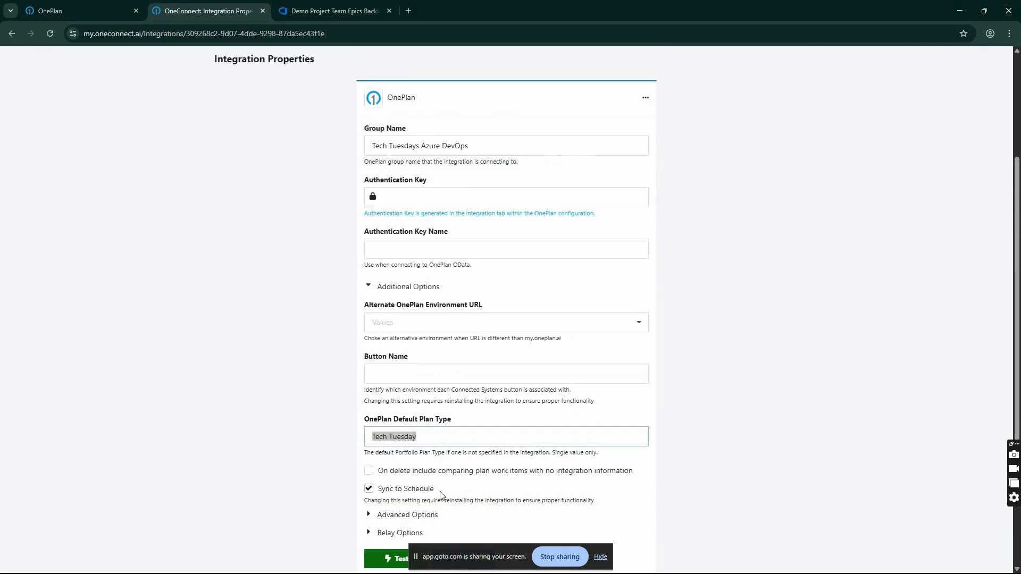
scroll(444, 497, up, 1)
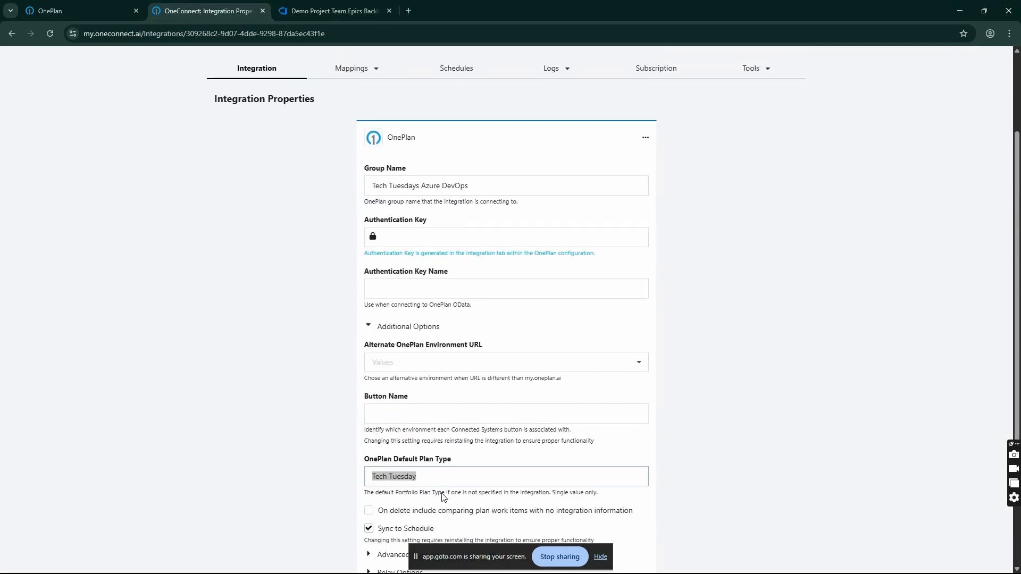
scroll(447, 497, down, 1)
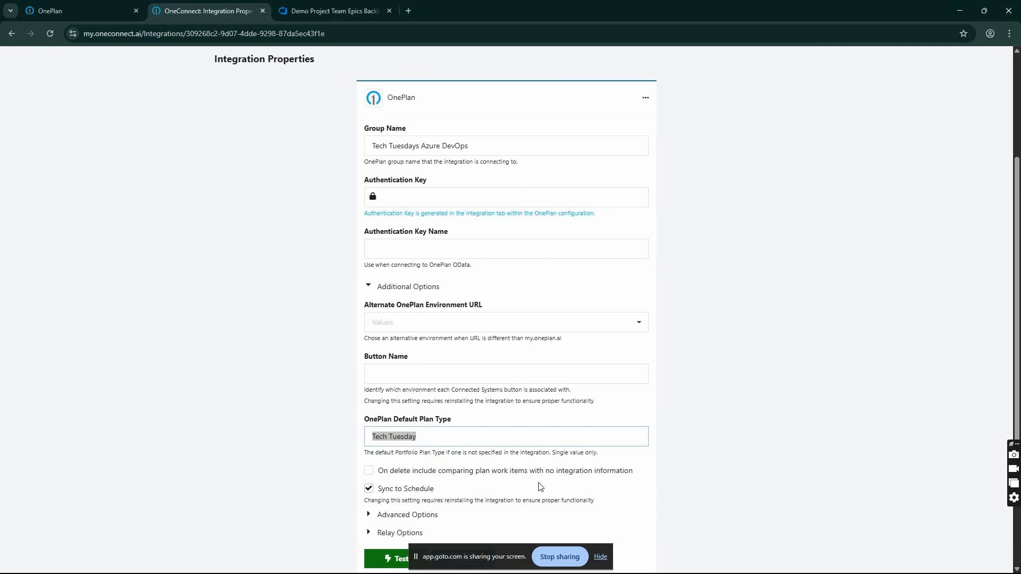
- Look up the integration's Reinstall tool without running it
scroll(664, 483, up, 2)
scroll(672, 483, up, 1)
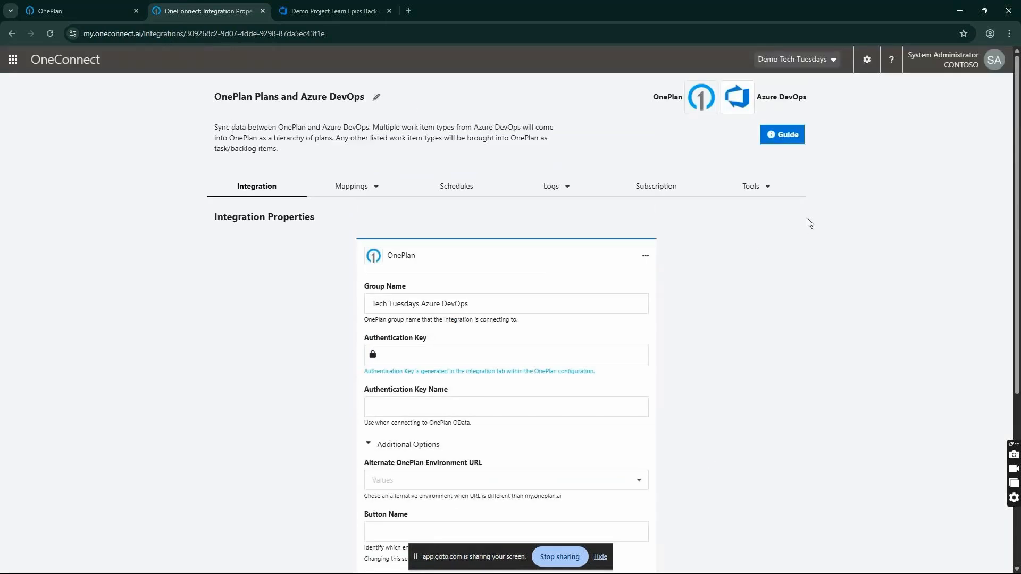
click(765, 192)
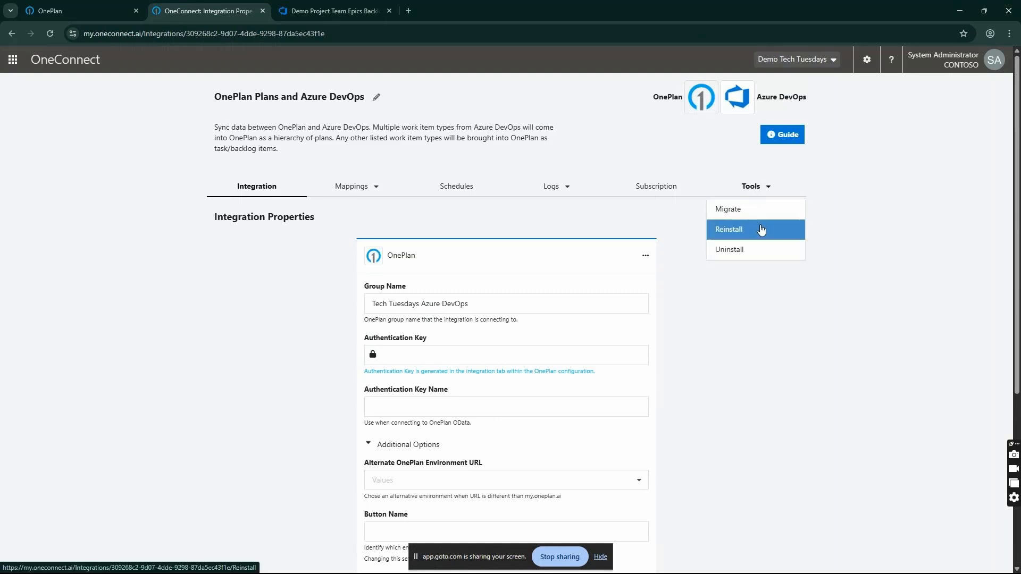
click(848, 237)
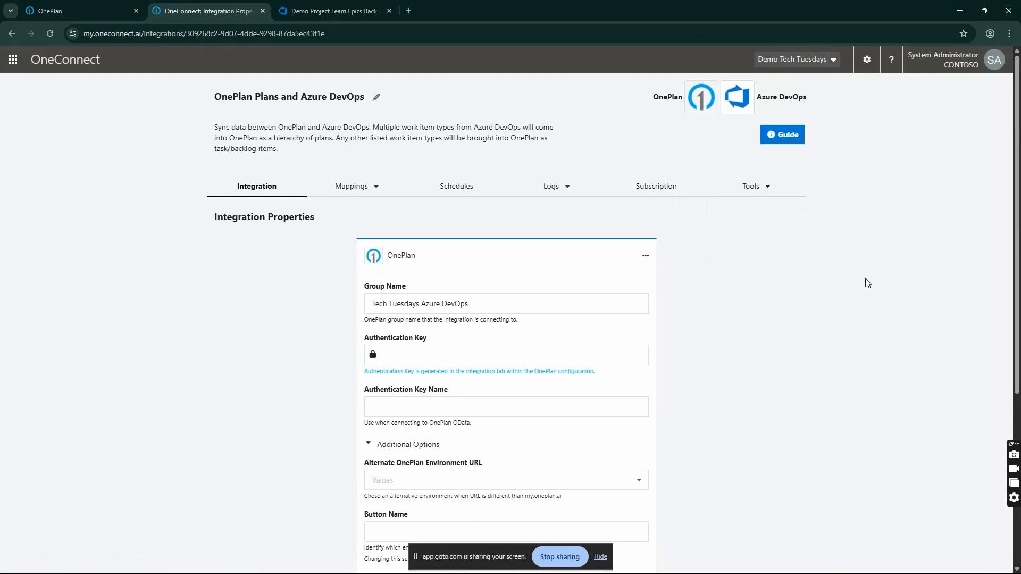
- Open the integration's field mappings and expand the Plans to Plans mapping
click(369, 192)
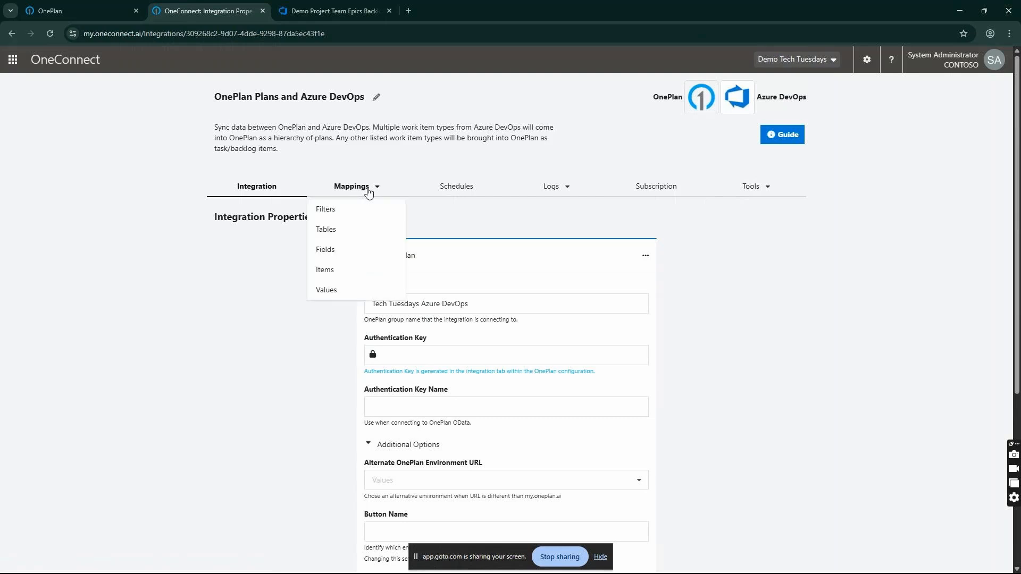
click(333, 252)
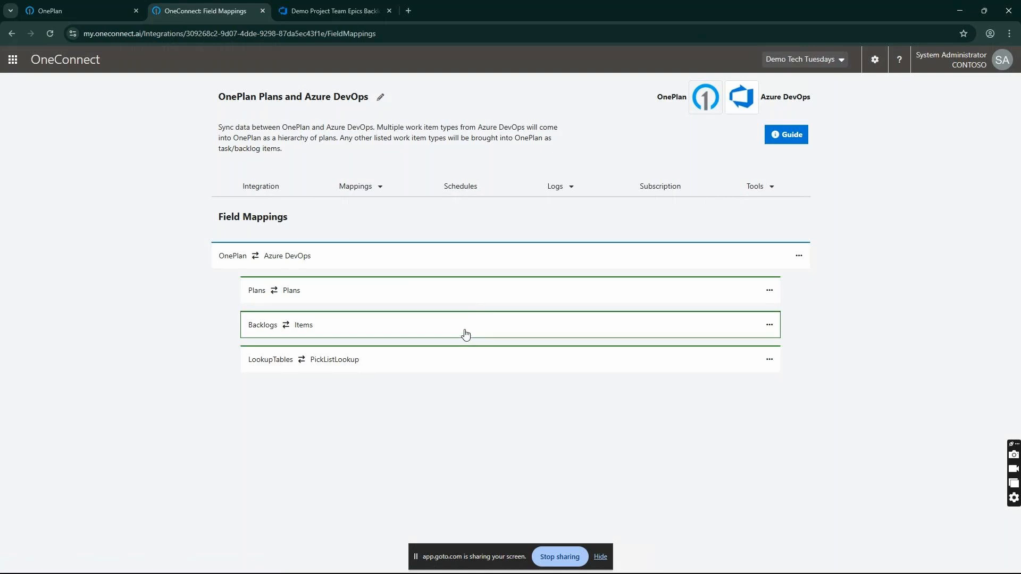
click(469, 296)
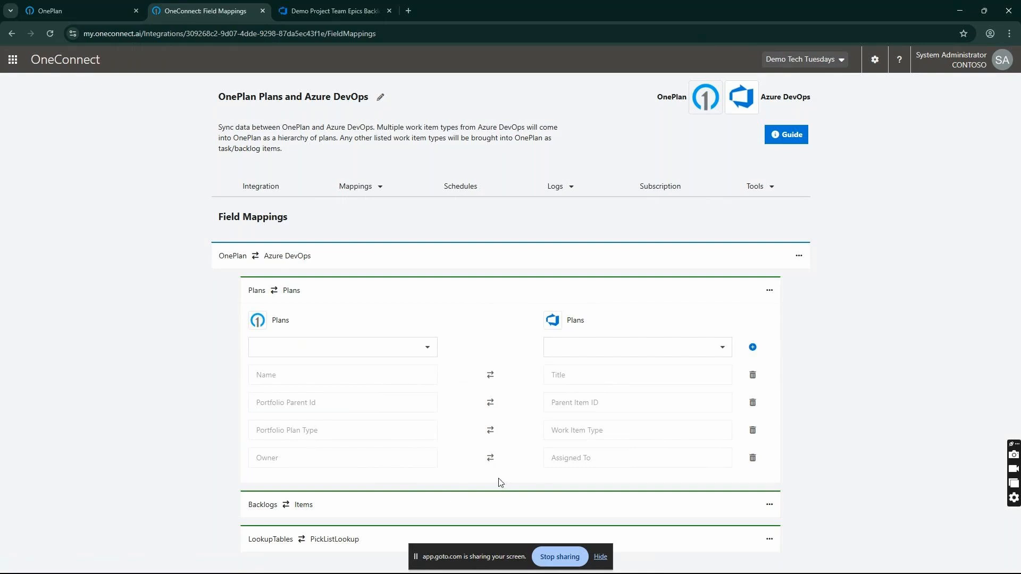
- Cycle the sync direction of the Name to Title plan field mapping through its available options
click(490, 376)
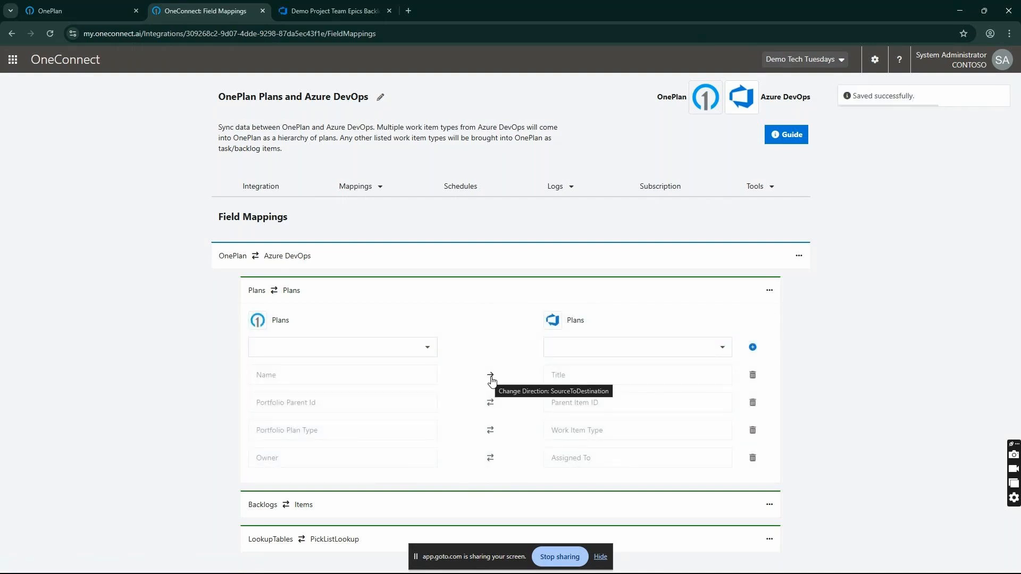
click(491, 378)
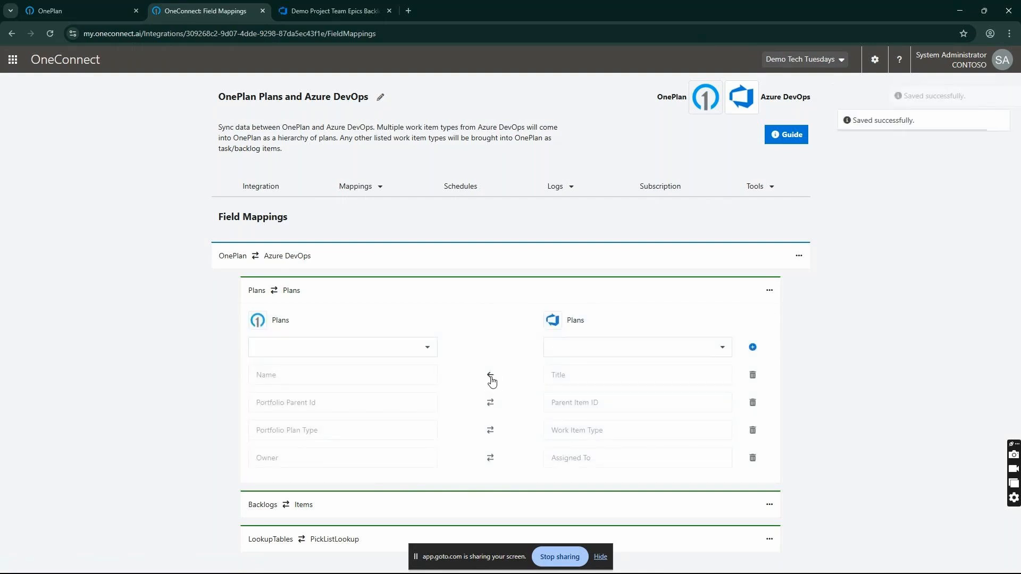
click(491, 378)
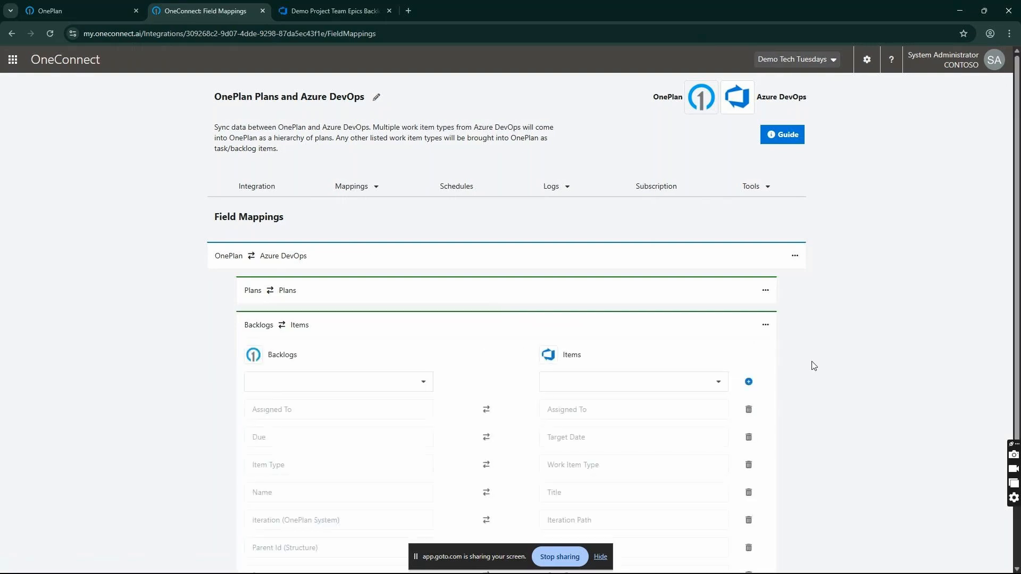
- Review the Backlogs to Items field mappings and open the integration's value mappings
scroll(811, 366, down, 2)
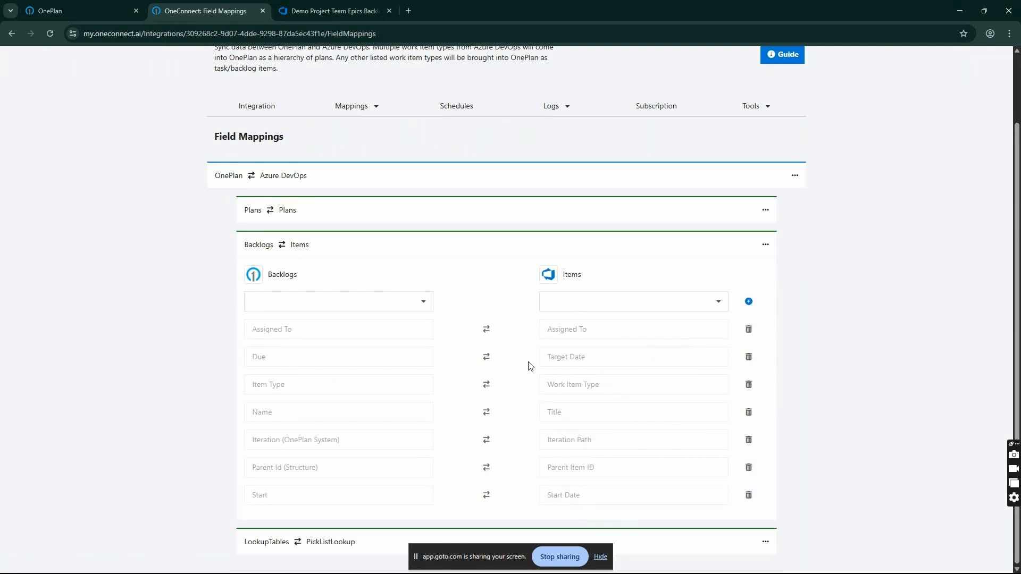
click(486, 360)
click(358, 109)
click(362, 212)
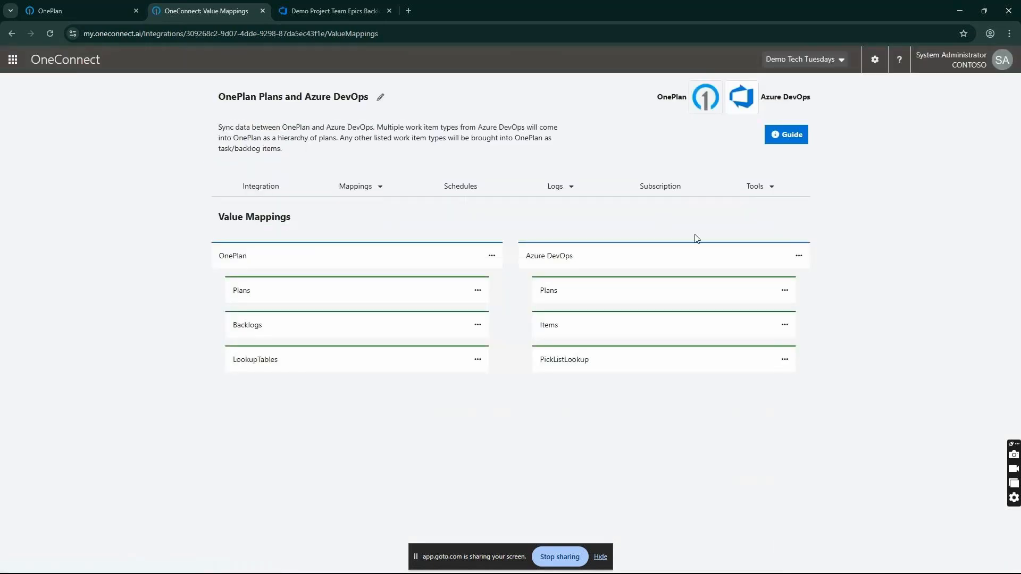
- Add a value mapping to the Azure DevOps Items table and choose State as its field
click(695, 332)
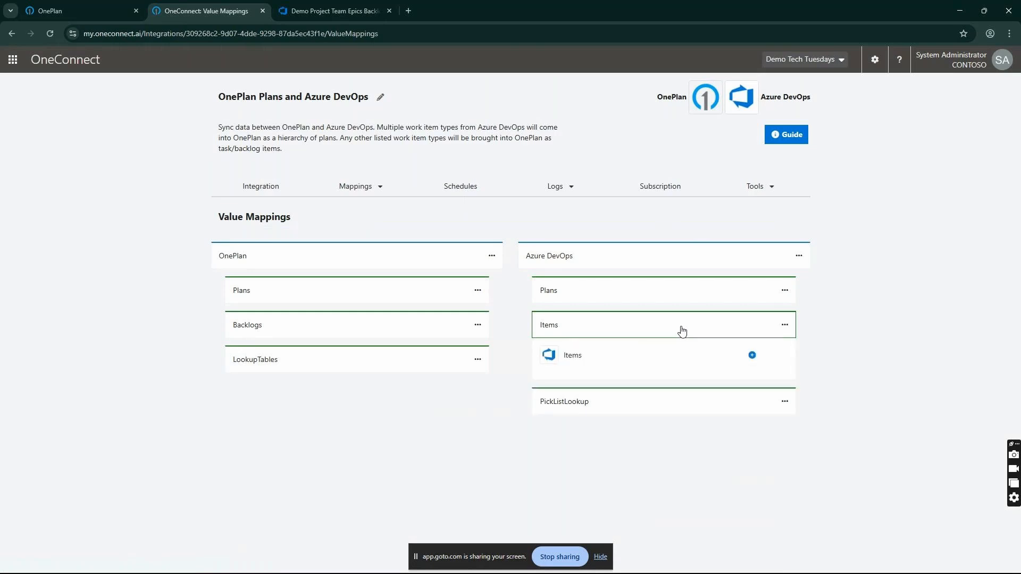
click(751, 356)
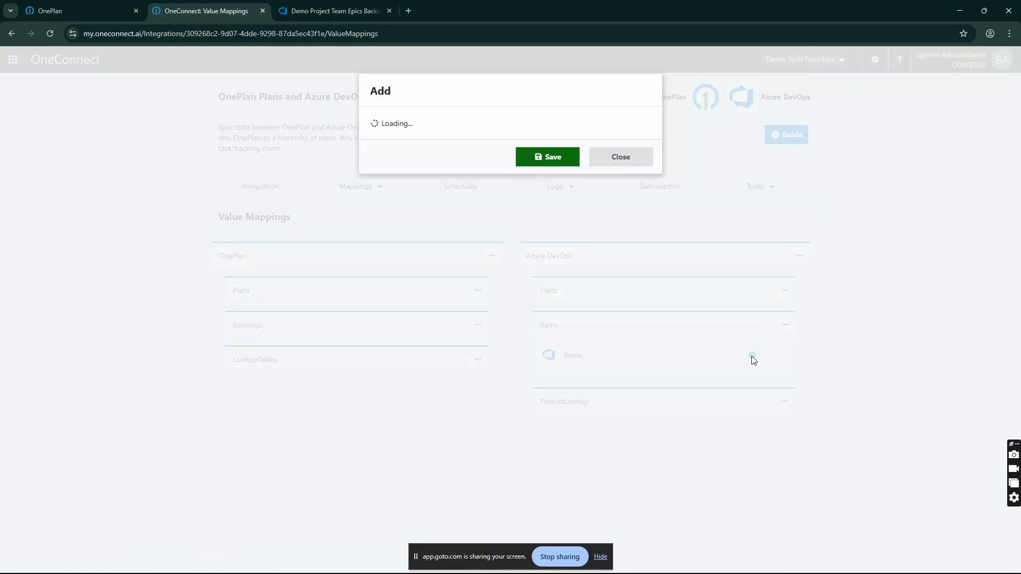
click(566, 148)
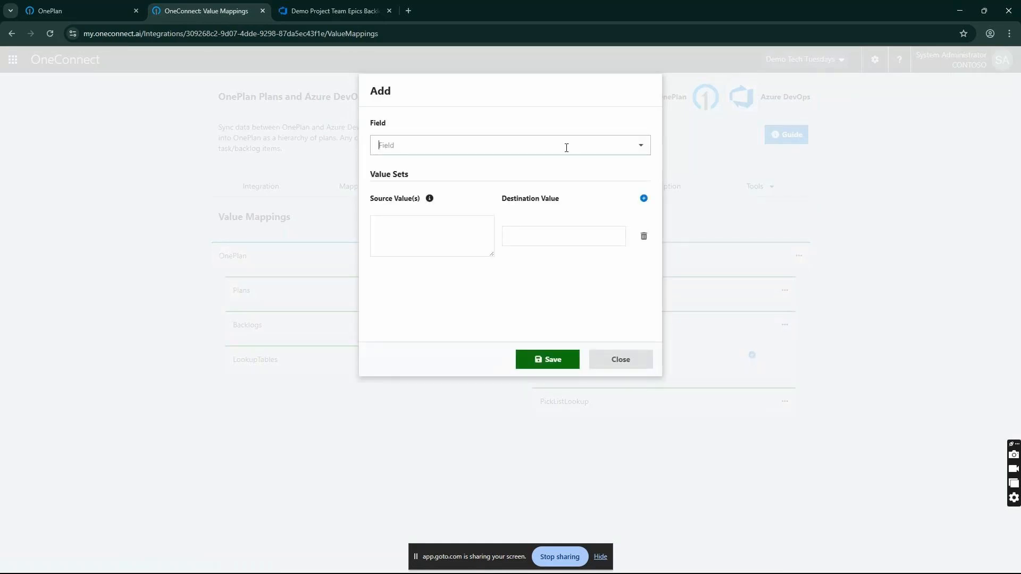
text(statu)
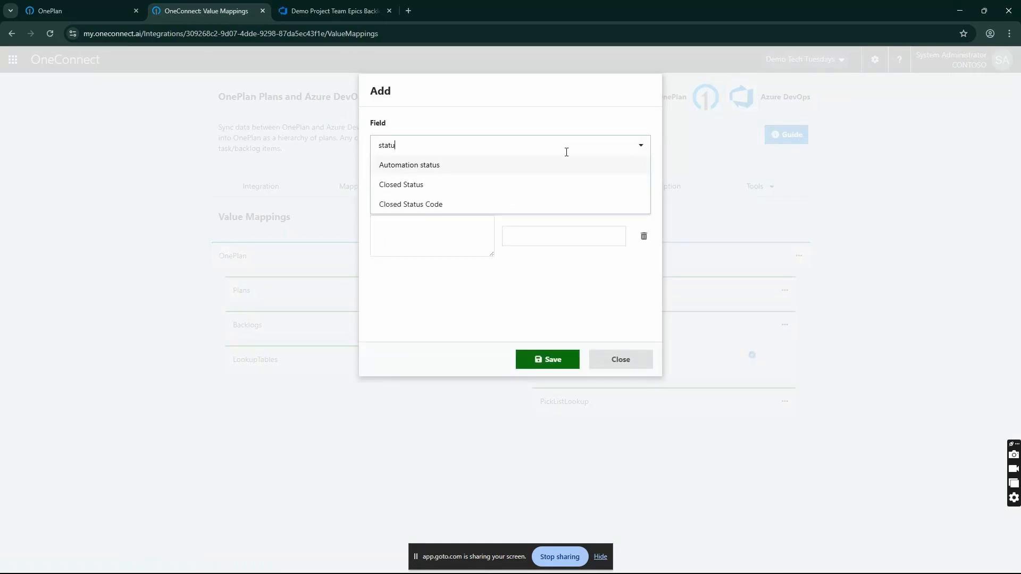
key(BackSpace)
key(BackSpace)
key(BackSpace)
key(BackSpace)
key(BackSpace)
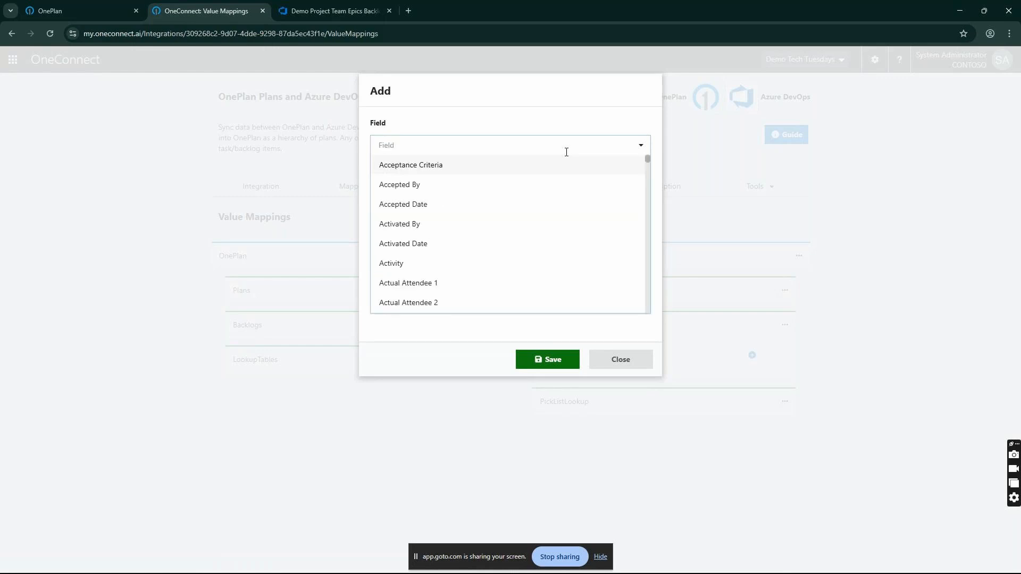
text(Sate)
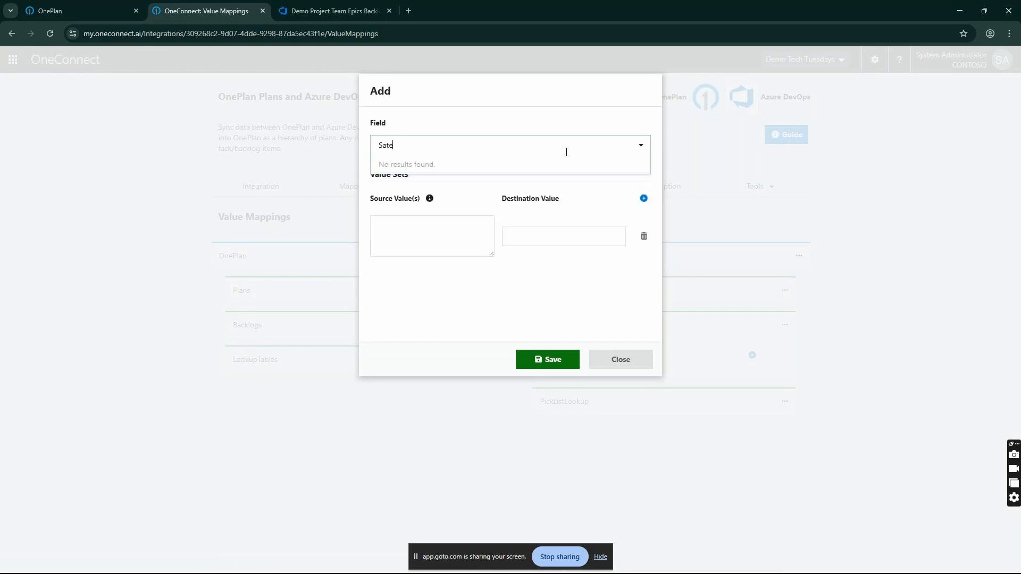
key(BackSpace)
key(BackSpace)
text(tate)
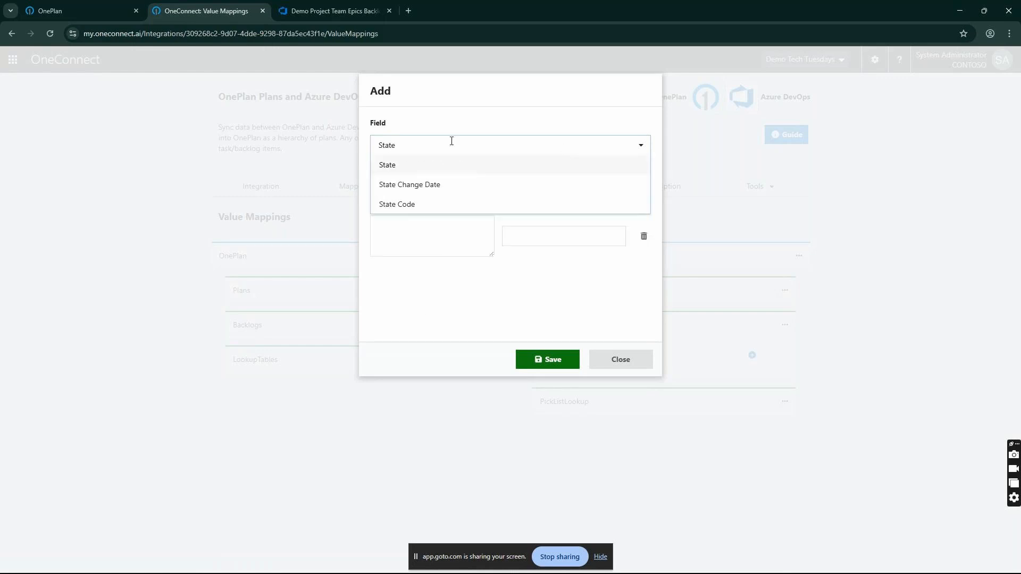
click(445, 169)
- Fill in the State value set with source value New and destination value In Progress
click(417, 236)
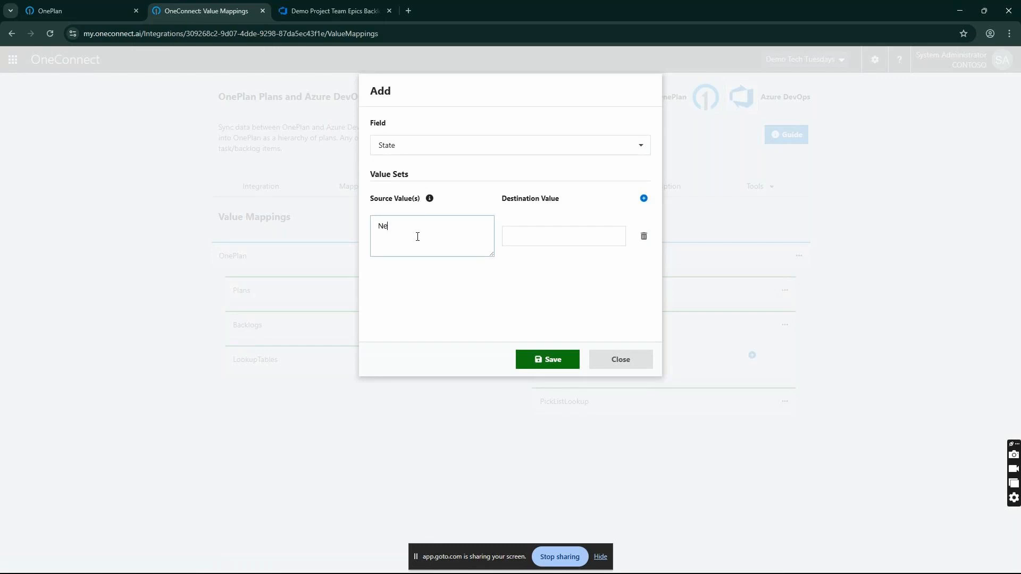
click(508, 235)
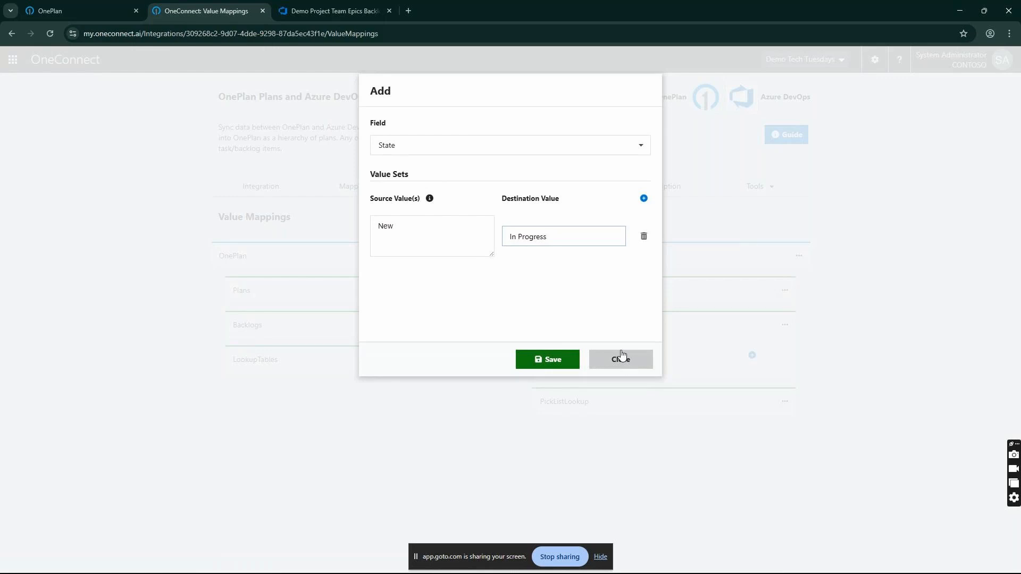
drag(558, 238, 490, 238)
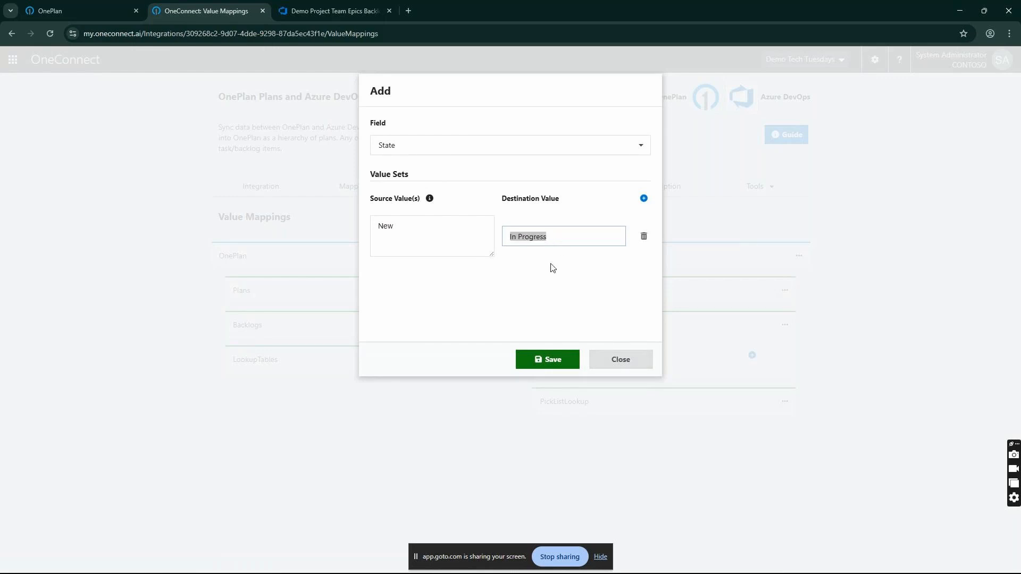
drag(408, 231, 378, 231)
click(577, 302)
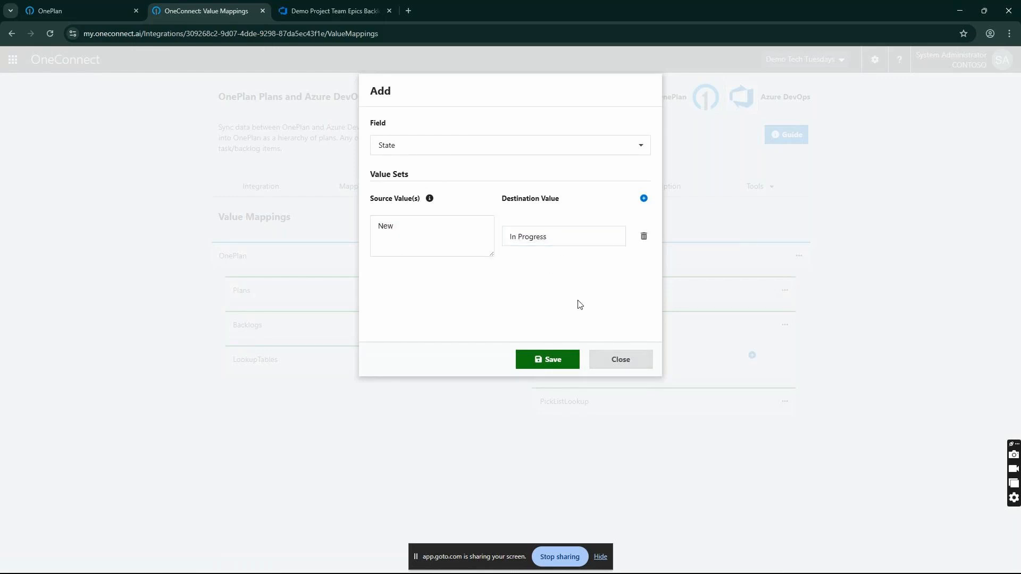
- Discard the unsaved value mapping, open the integration's schedules and check the connected item's status in OnePlan
click(643, 365)
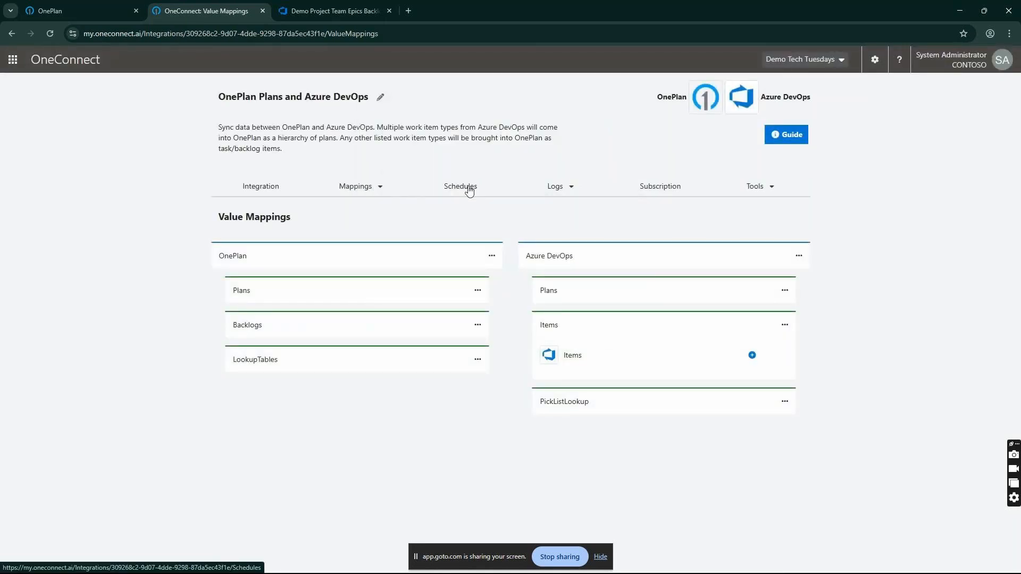
click(468, 192)
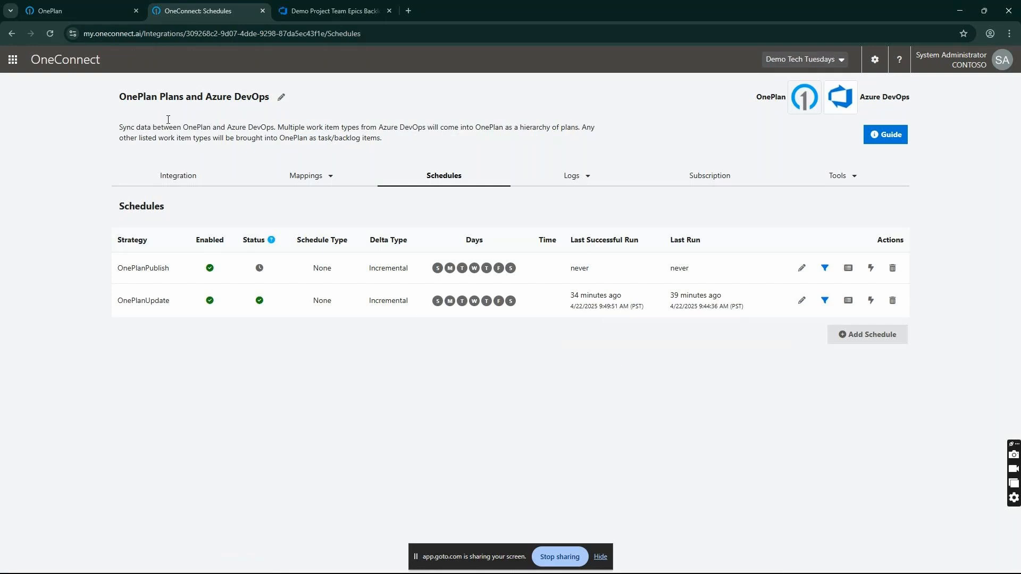
click(69, 14)
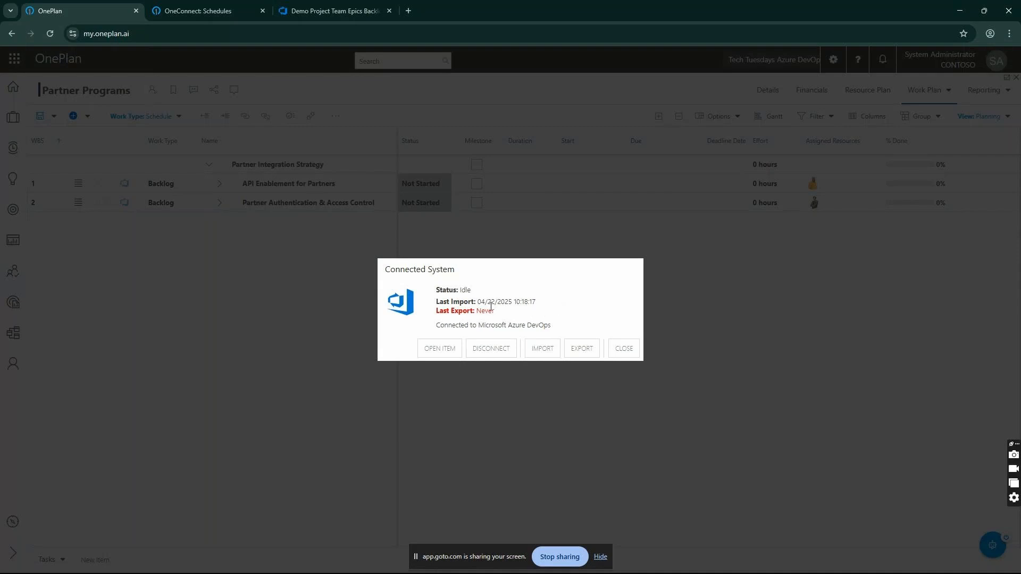
click(175, 11)
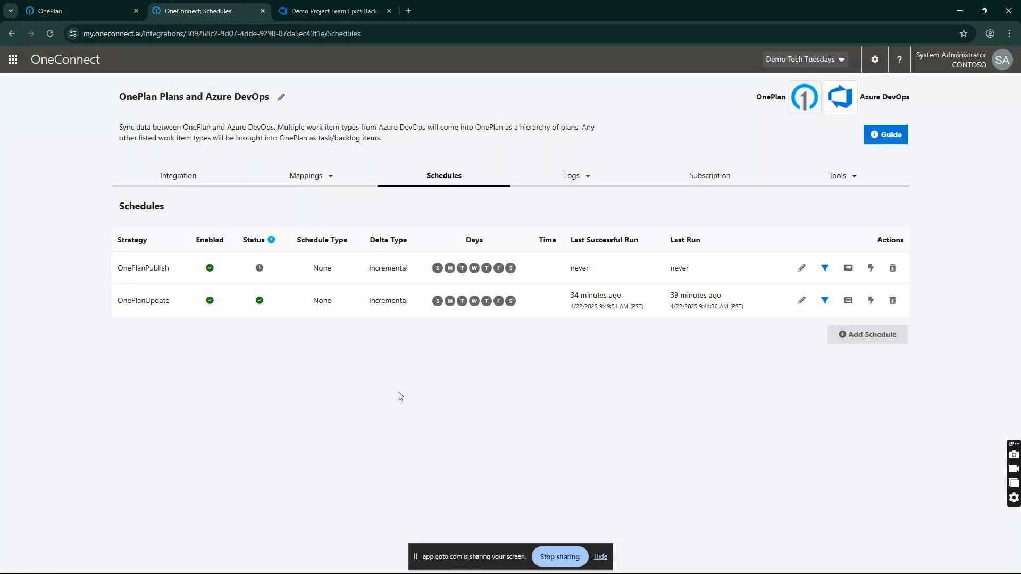
- Set the OnePlanUpdate schedule type to Daily and select Monday through Friday as its days of the week
click(802, 302)
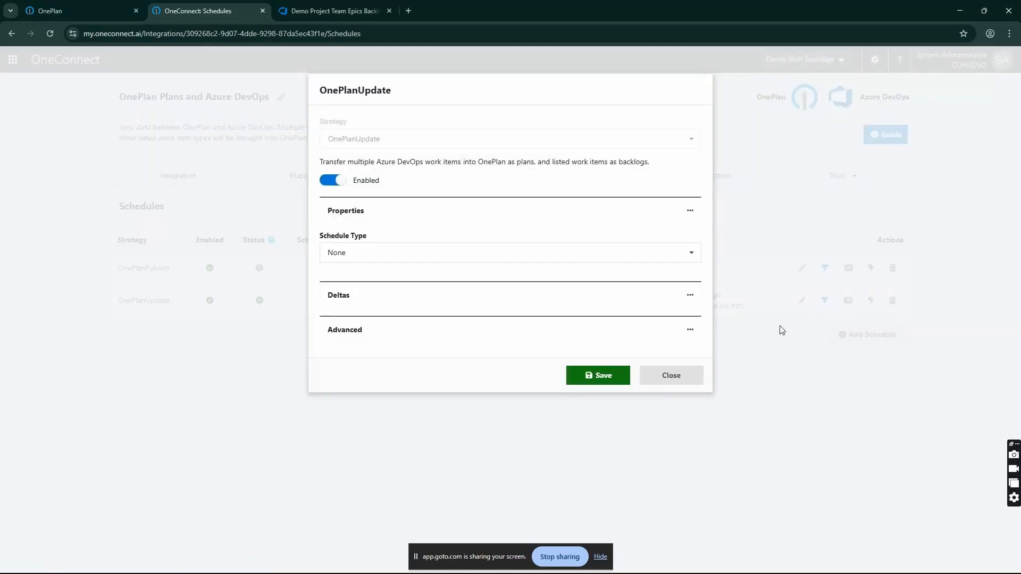
click(694, 259)
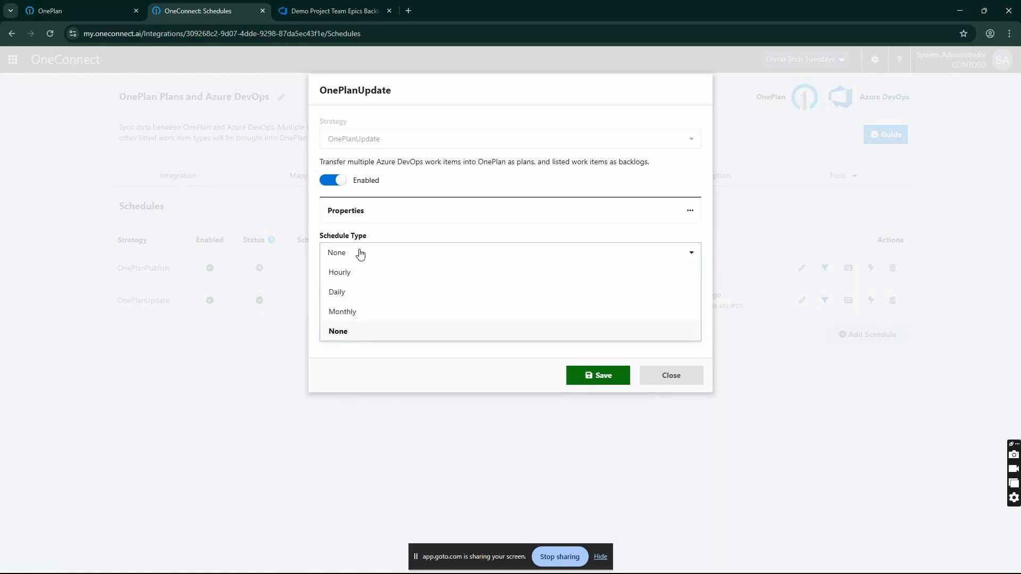
click(344, 295)
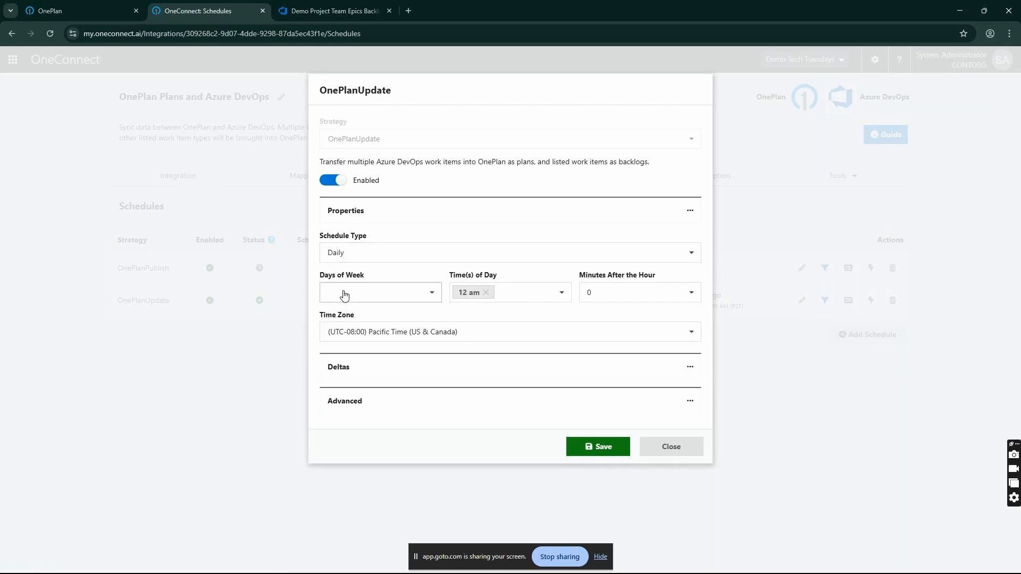
click(424, 294)
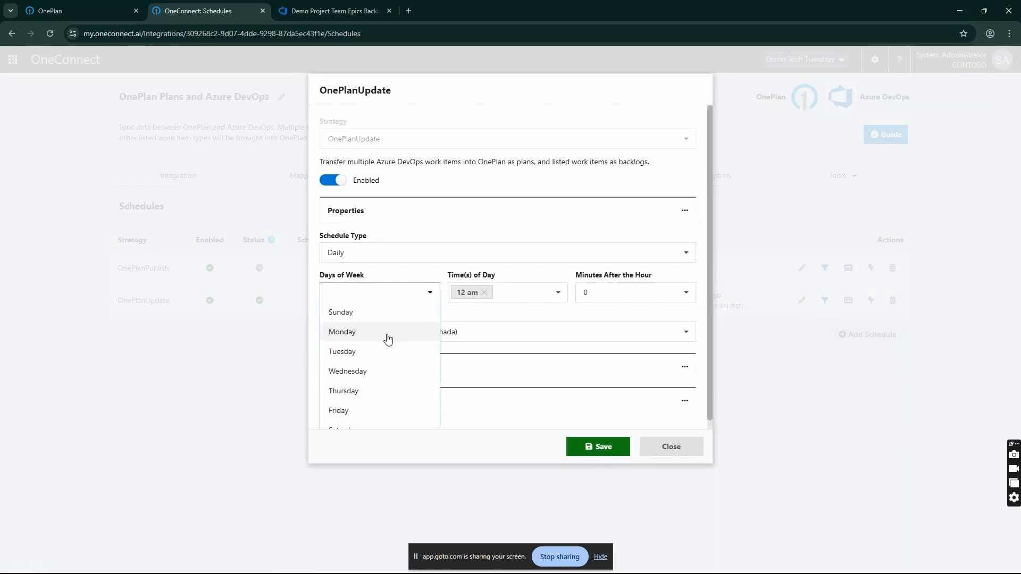
click(388, 337)
click(392, 354)
click(392, 370)
click(392, 390)
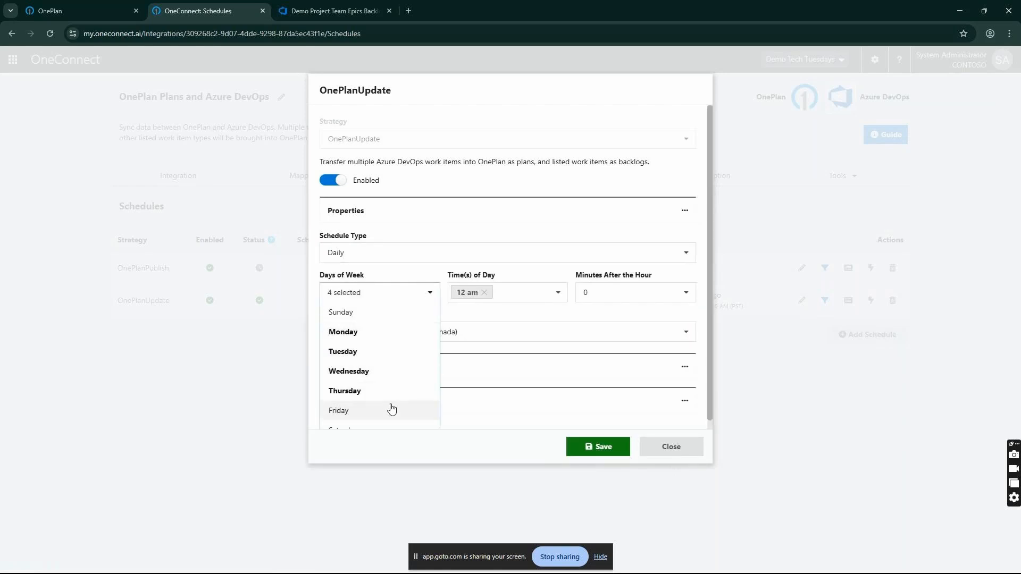
click(391, 409)
click(505, 318)
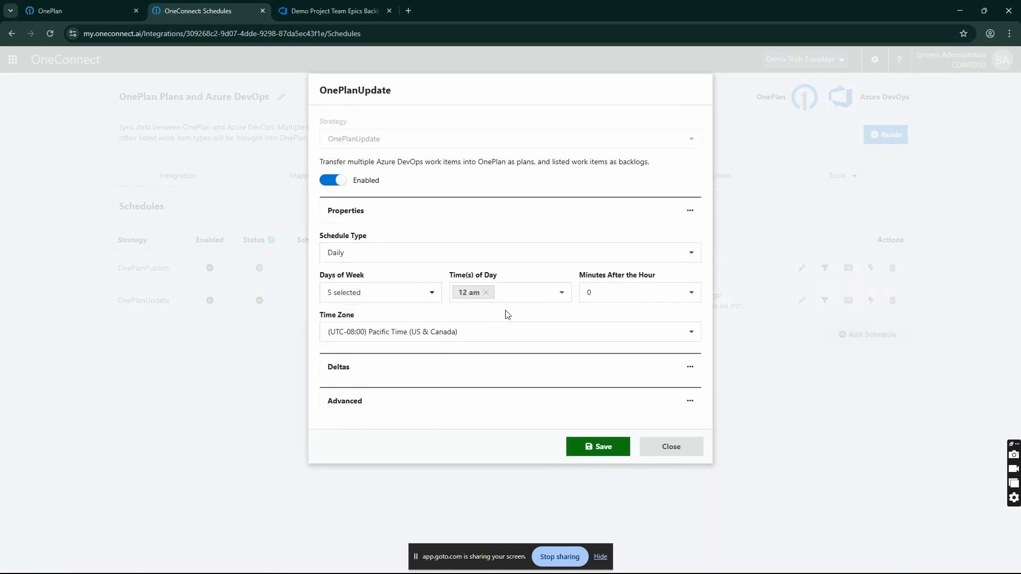
- Replace the 12 am run time with 4 am, 12 pm and 5 pm, at 30 minutes after the hour
click(564, 295)
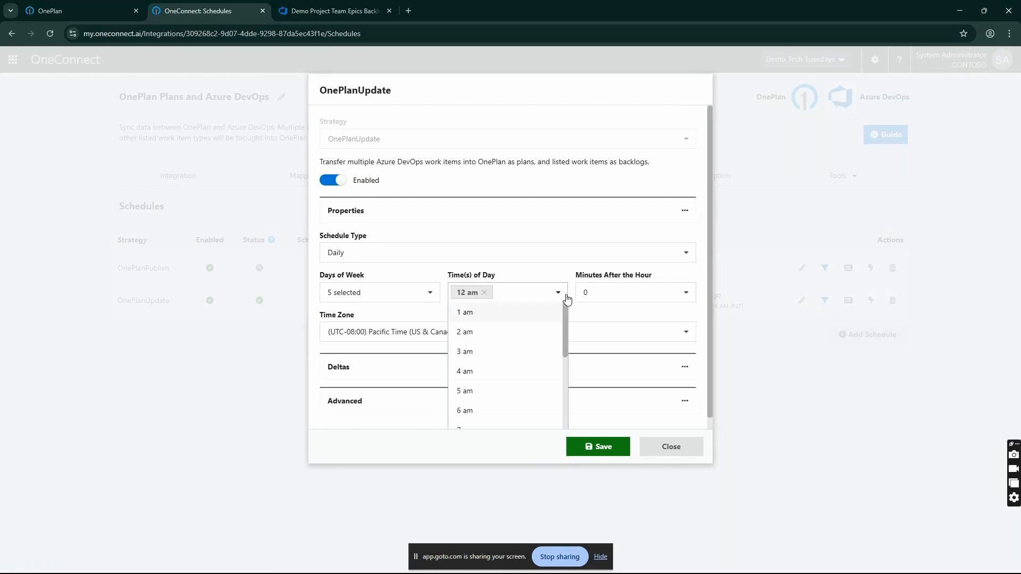
scroll(545, 319, down, 1)
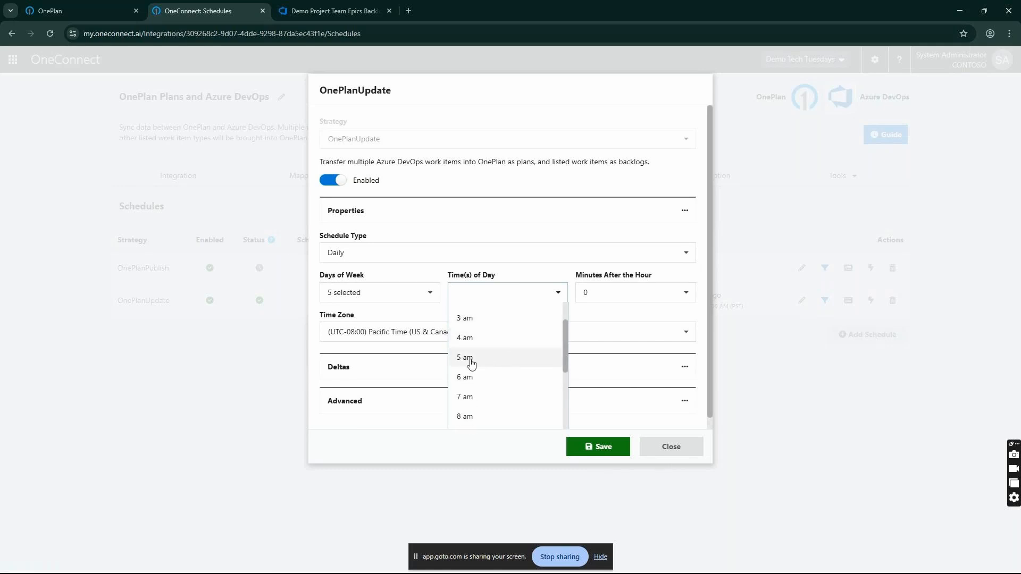
click(474, 338)
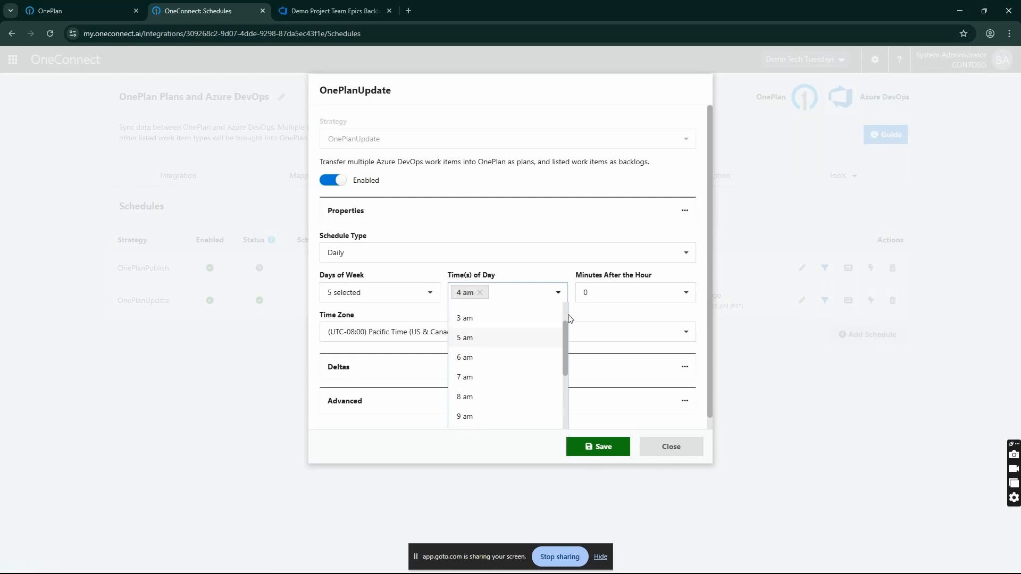
scroll(513, 378, down, 7)
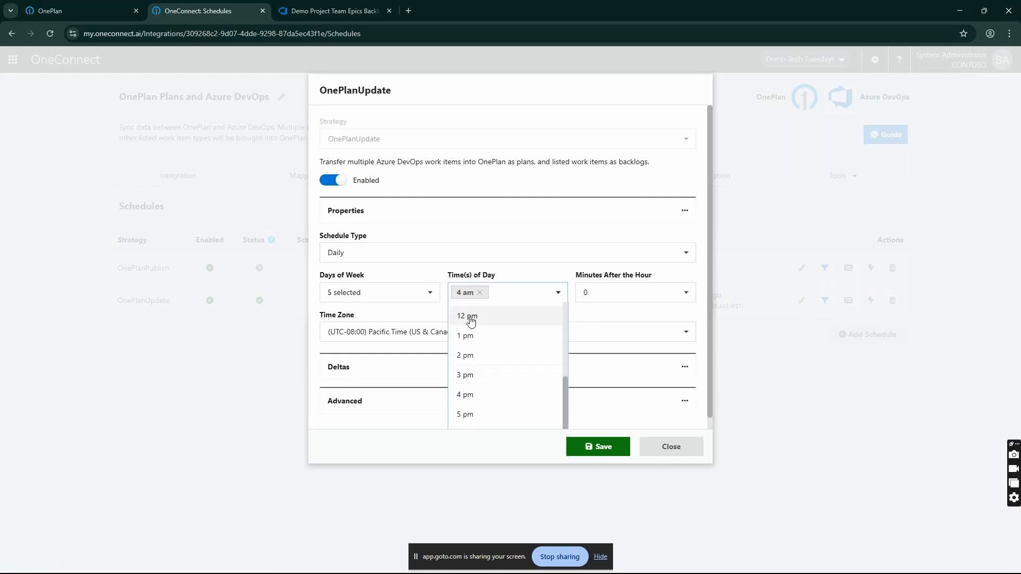
click(467, 314)
scroll(525, 382, down, 1)
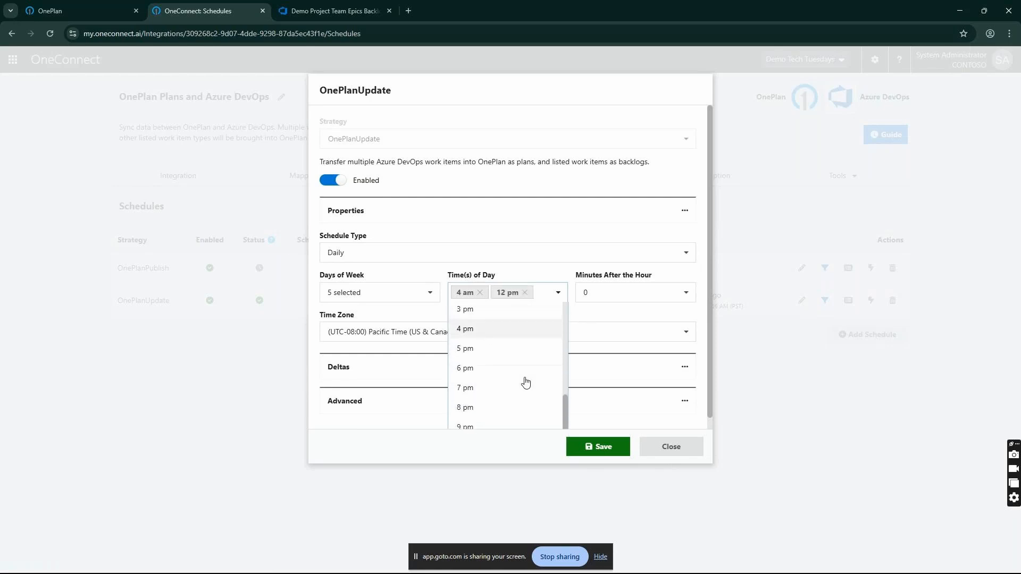
click(480, 350)
click(604, 319)
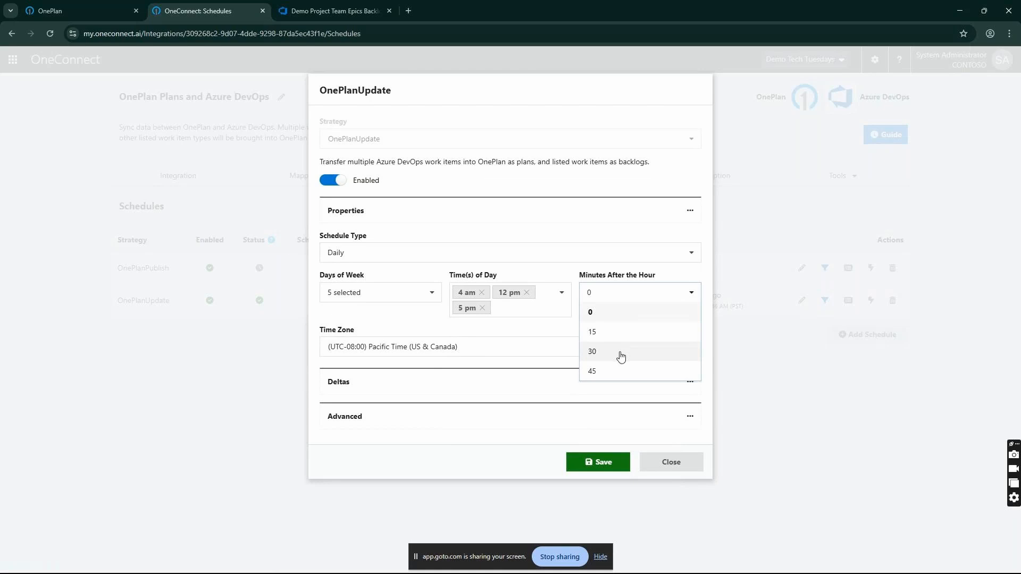
click(621, 355)
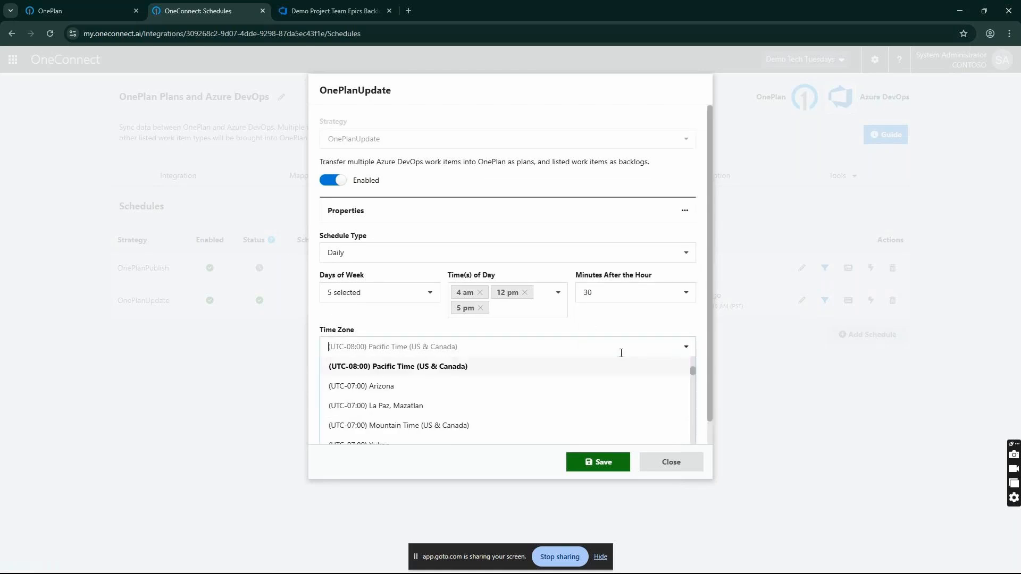
click(616, 320)
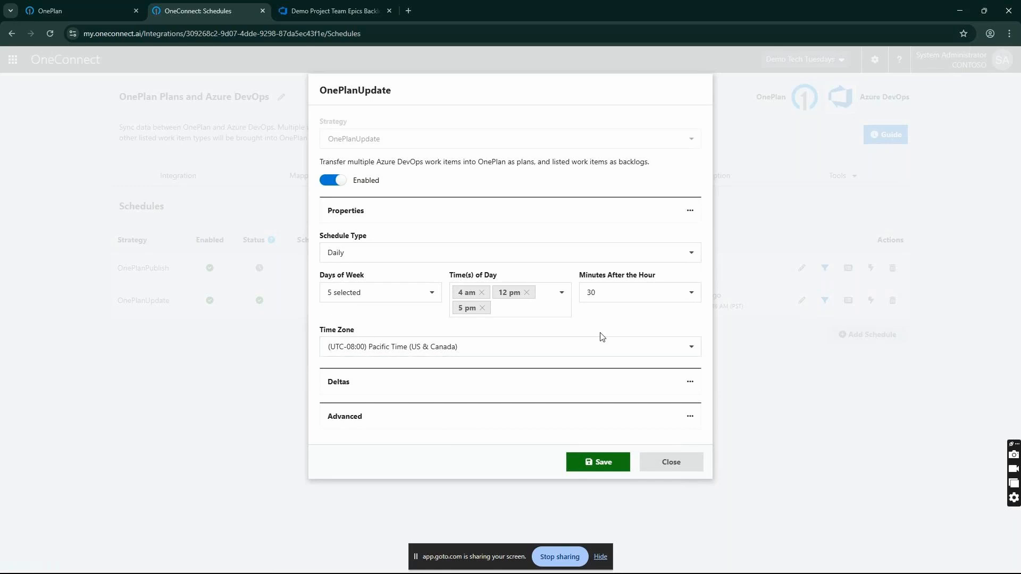
- Try the Full delta type for the OnePlanUpdate schedule and return it to Incremental
click(567, 386)
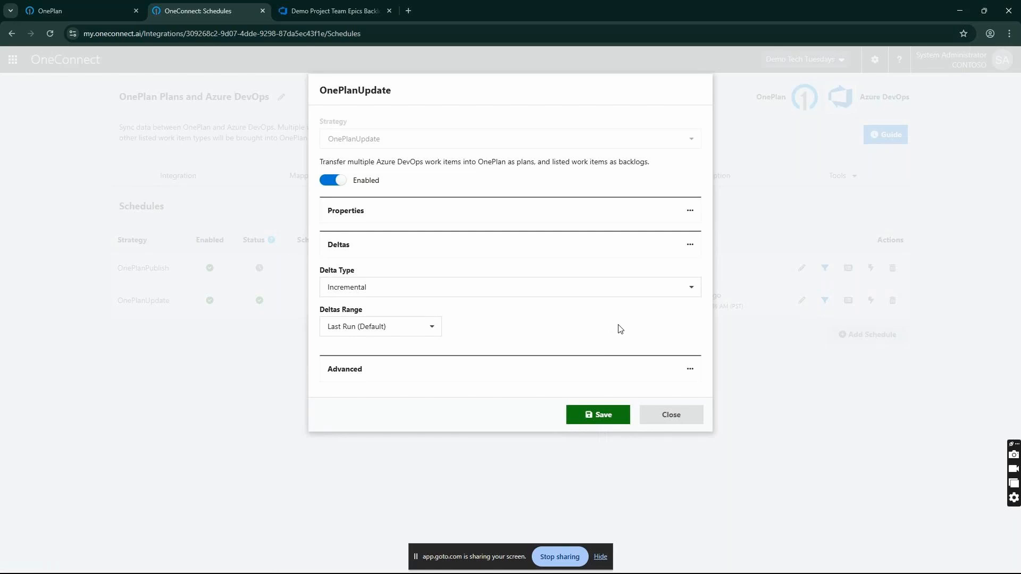
click(696, 288)
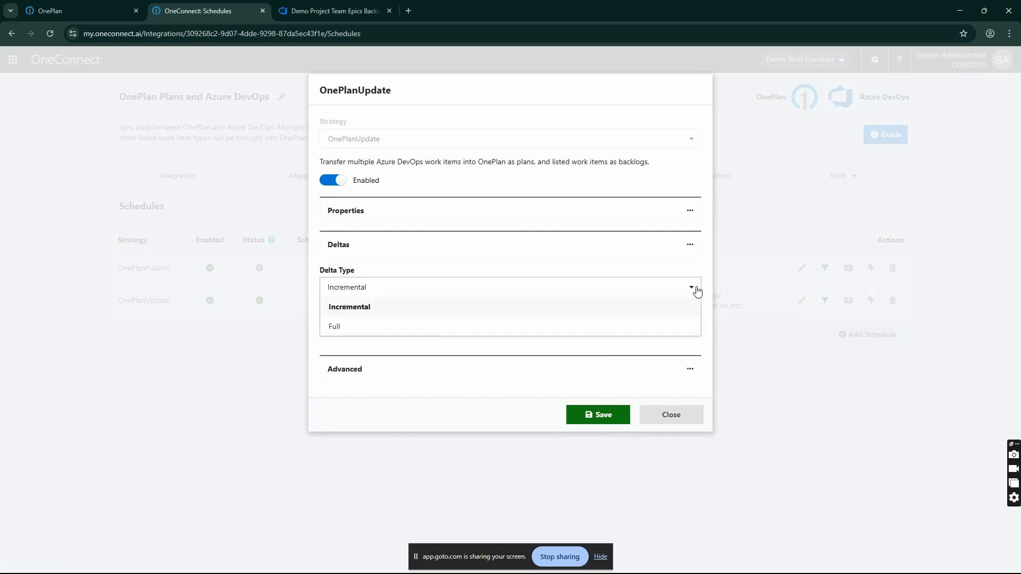
click(445, 328)
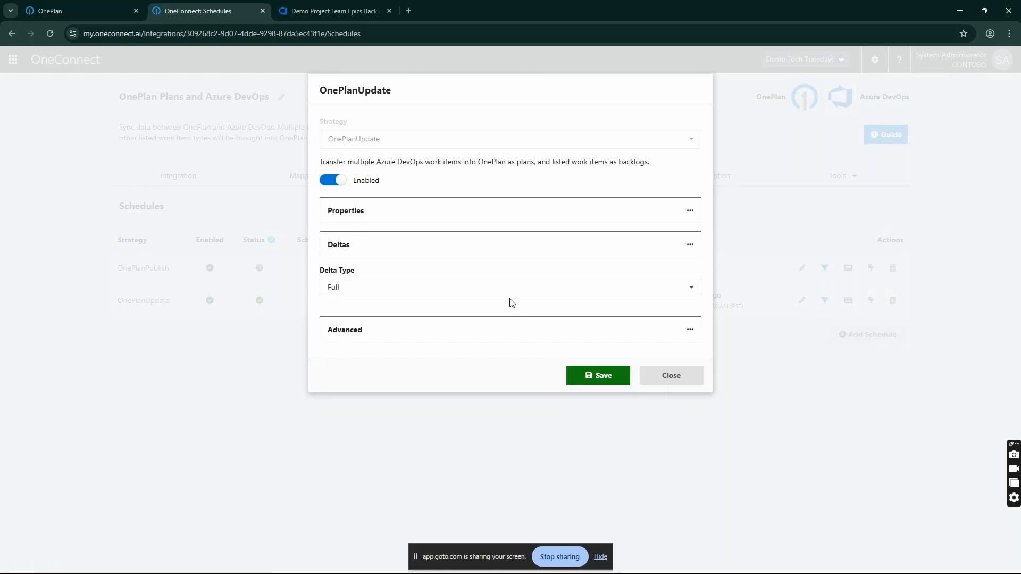
click(564, 301)
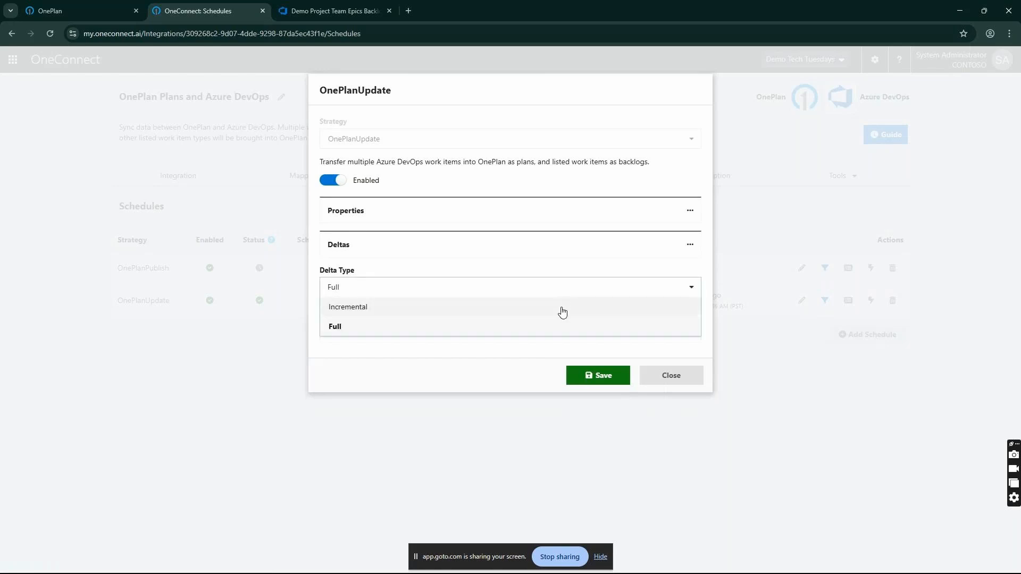
click(562, 306)
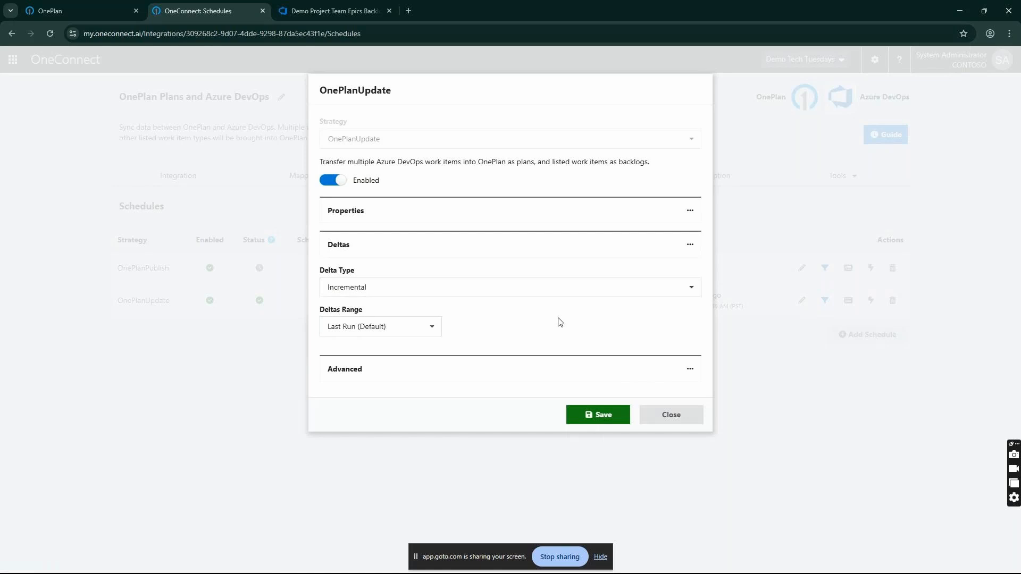
- Save the OnePlanUpdate schedule and check its run times and status in the schedule list
click(600, 416)
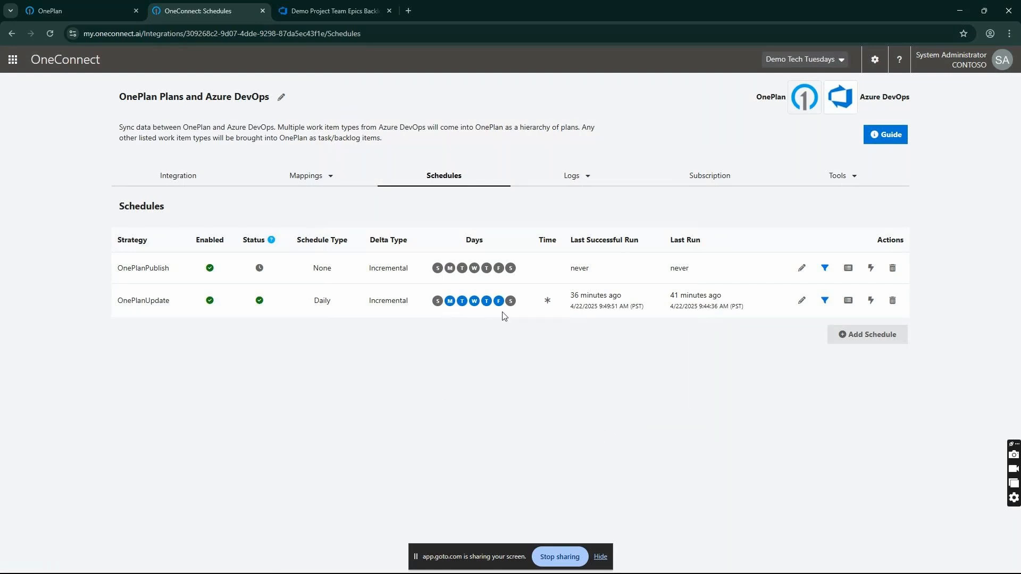
mouse_move(548, 303)
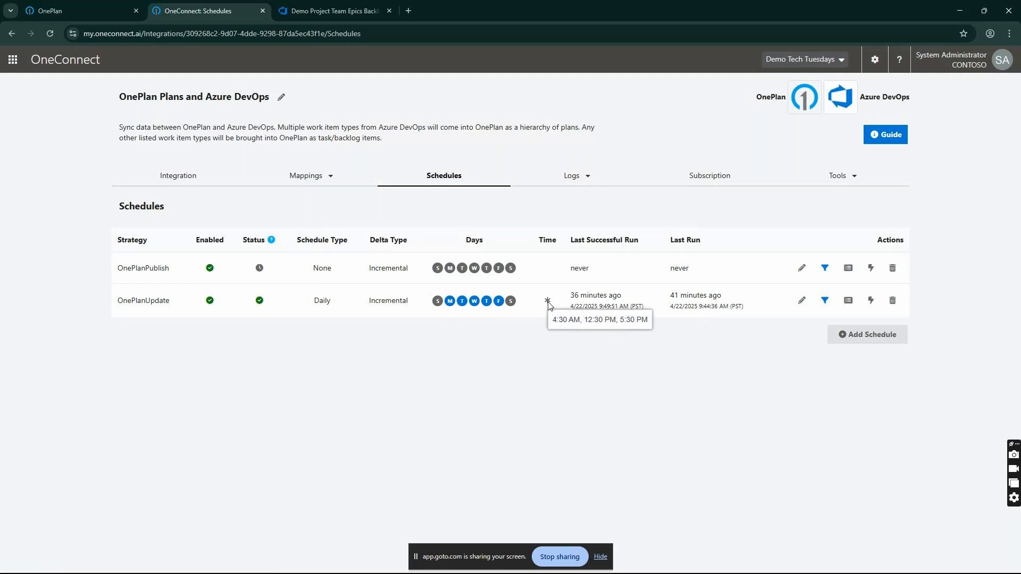
mouse_move(611, 317)
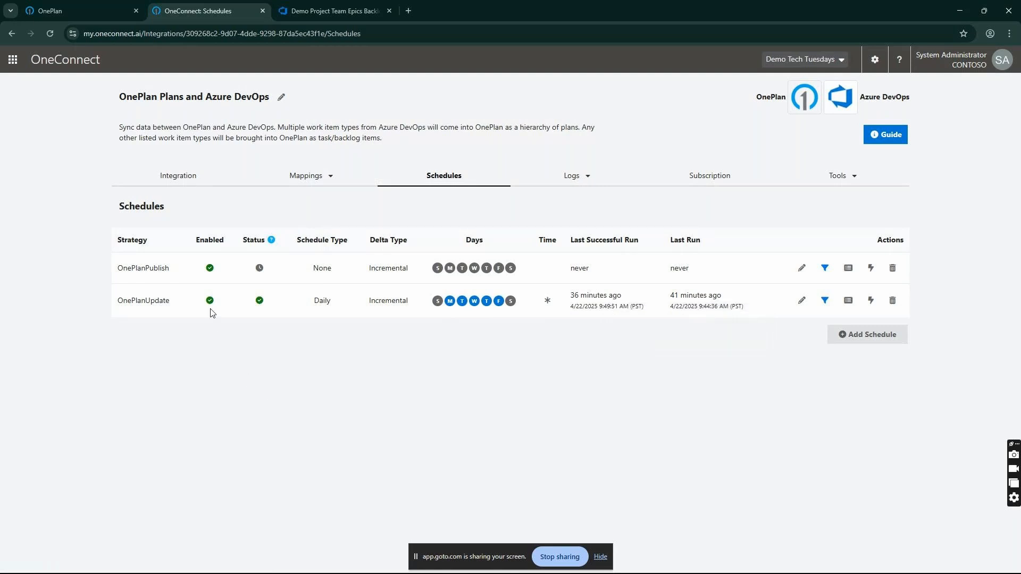
mouse_move(211, 308)
mouse_move(260, 304)
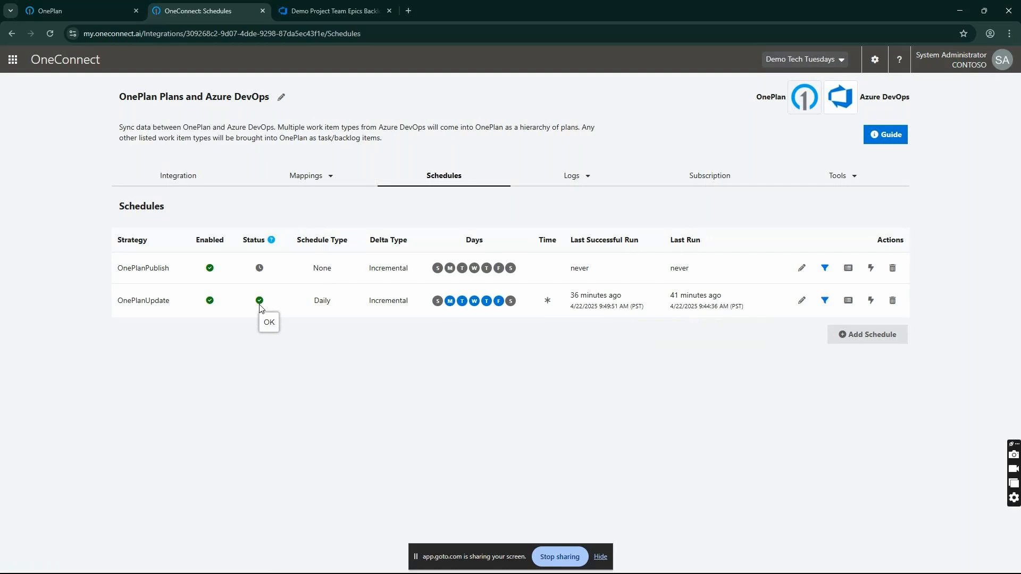
- Examine the OnePlanUpdate transaction history and its expanded log of retrieved, filtered and processed work items
click(849, 302)
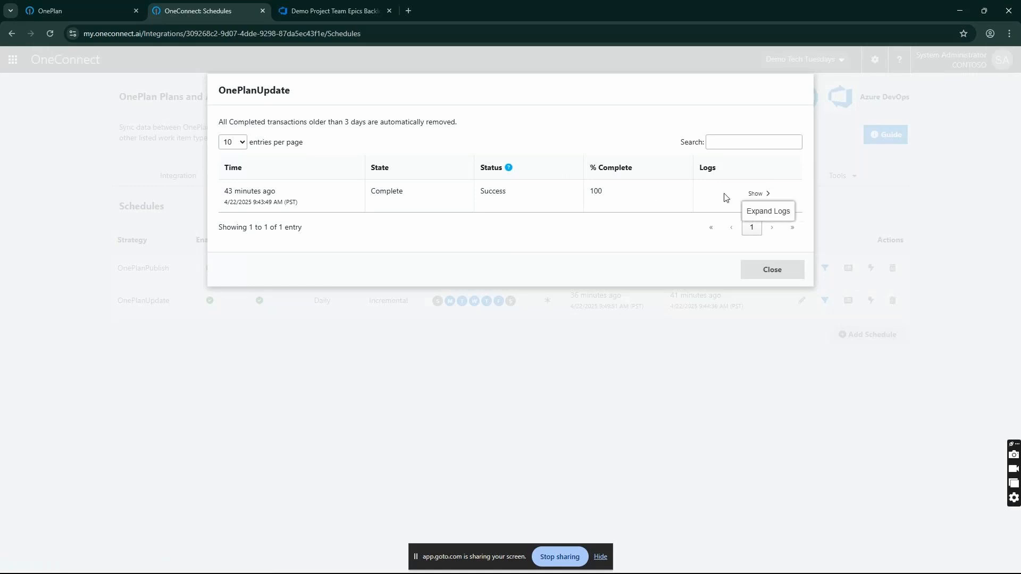
click(758, 194)
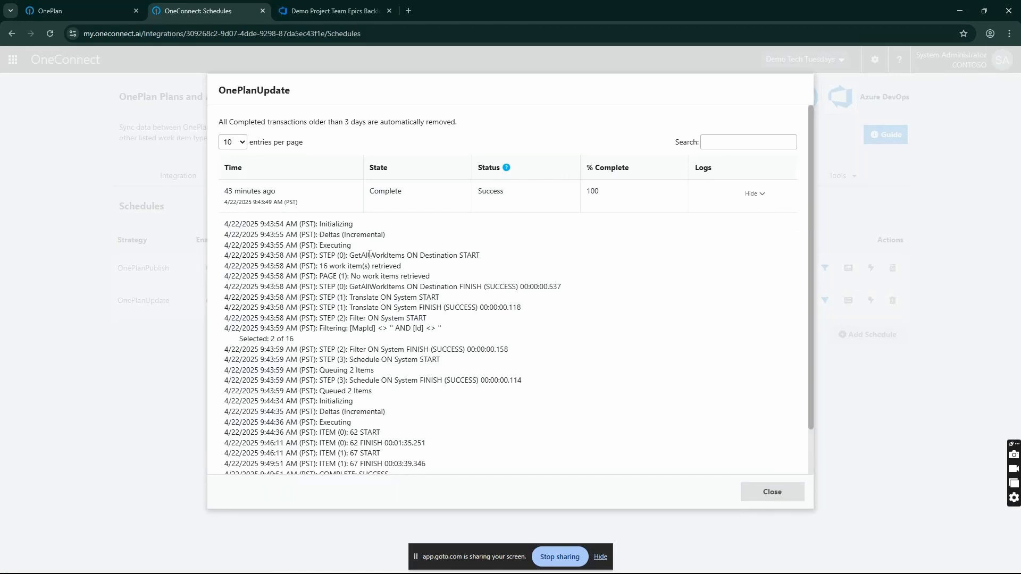
drag(322, 269, 368, 268)
drag(297, 340, 442, 329)
click(324, 343)
click(330, 341)
scroll(512, 394, down, 1)
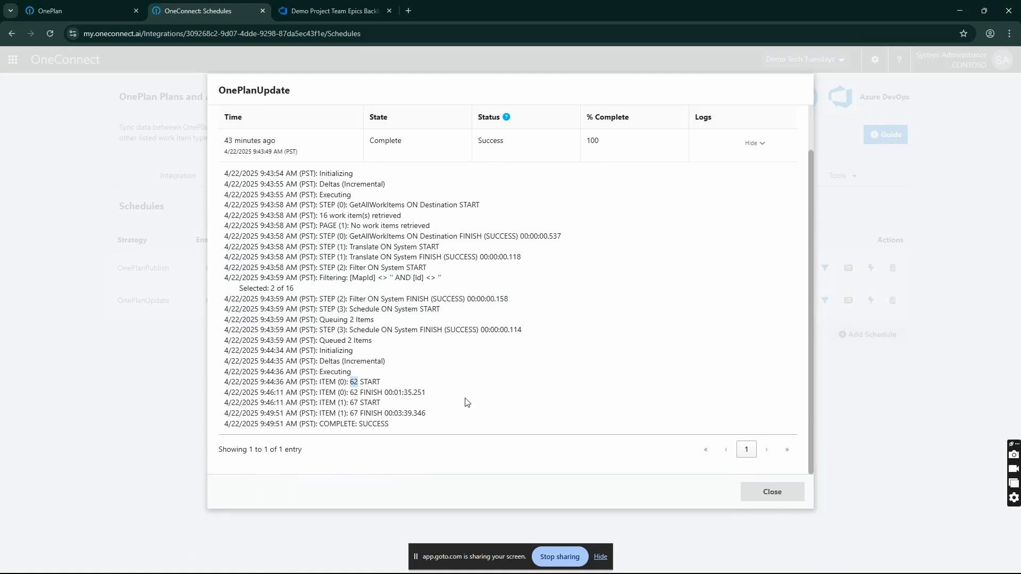
click(772, 493)
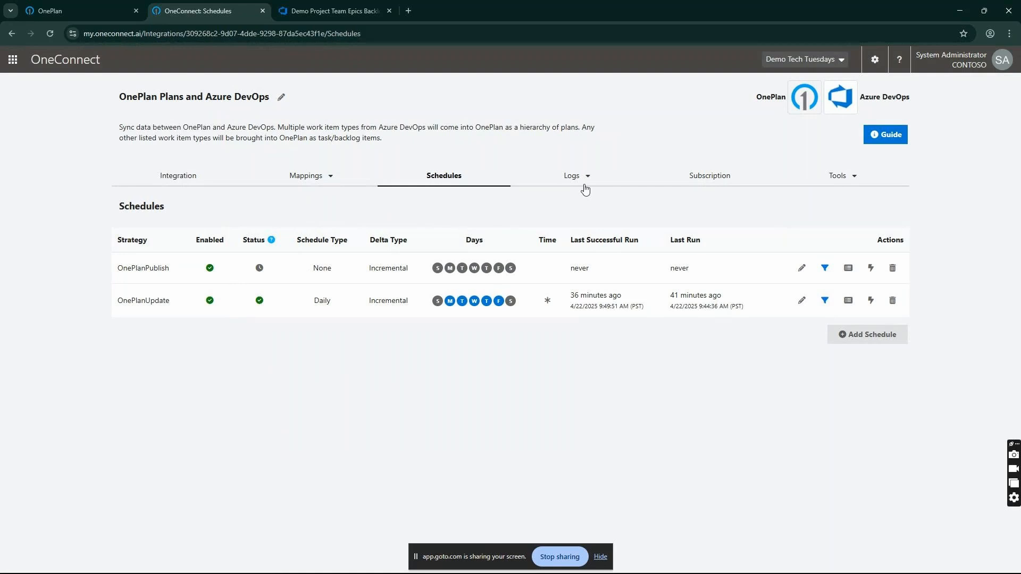
click(849, 301)
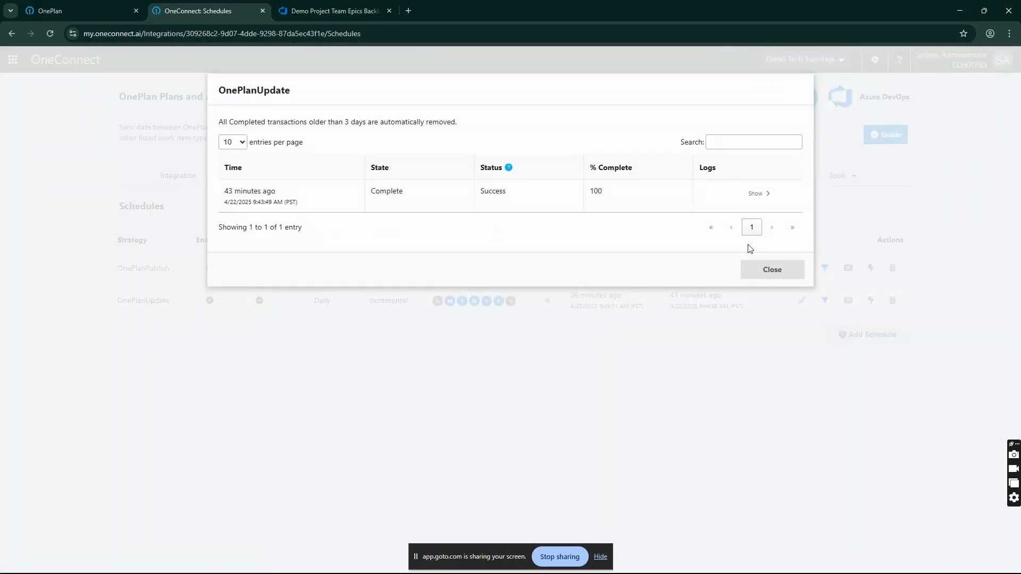
click(789, 275)
- Open the integration's schedule logs and check the completed transactions and the entries-per-page choices
click(569, 178)
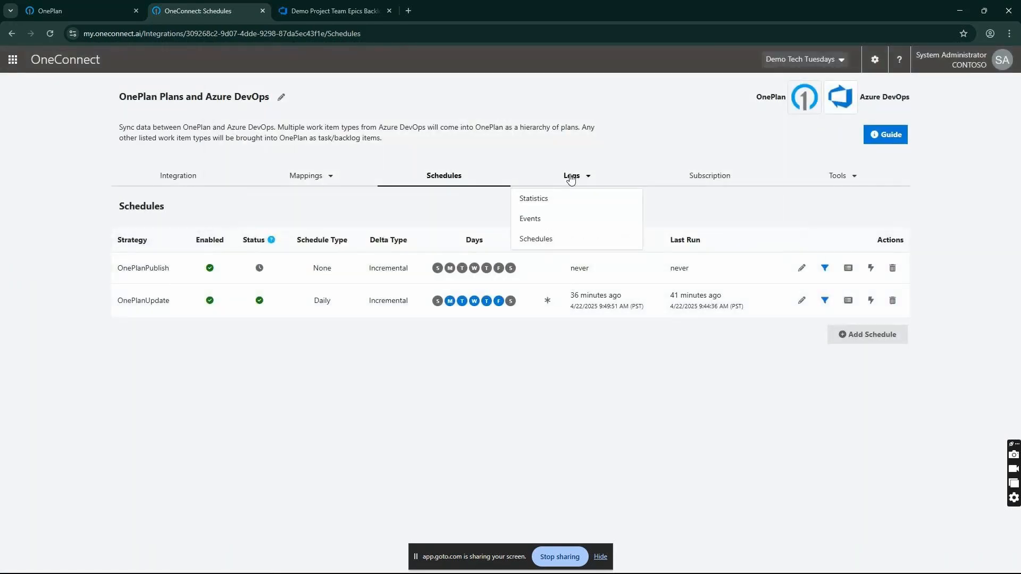
click(579, 240)
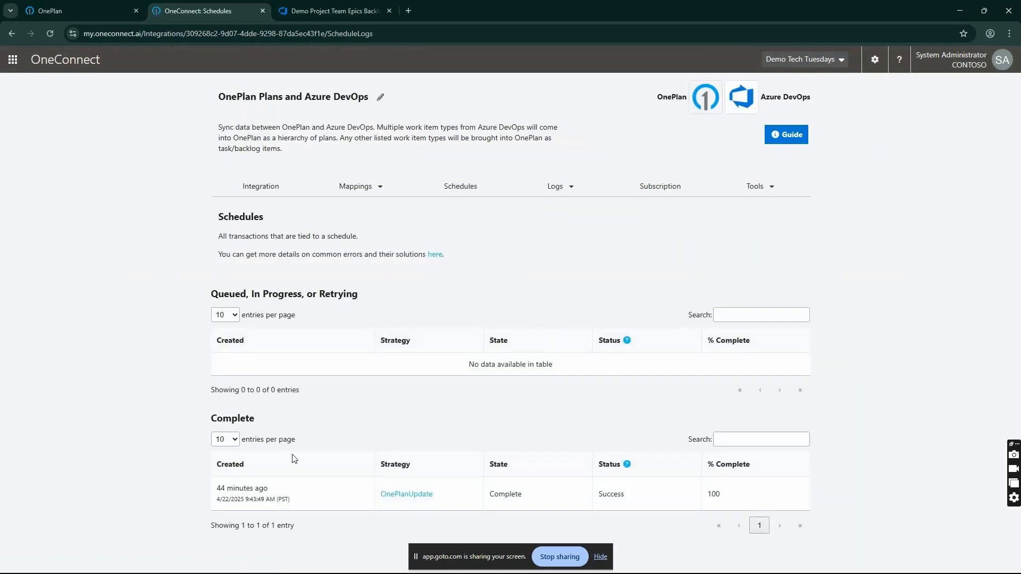
click(233, 443)
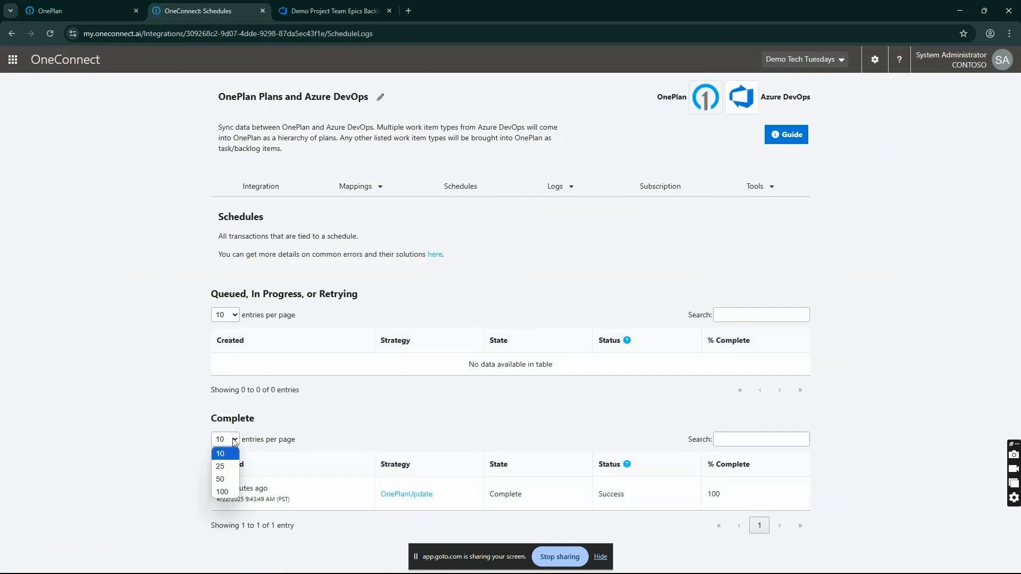
click(432, 431)
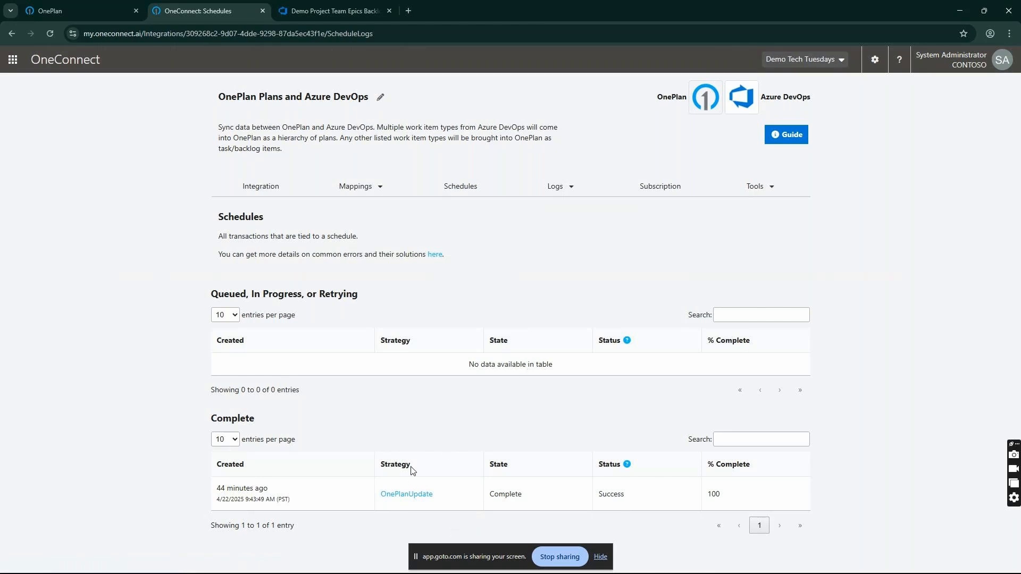
- Open the event logs and examine the logging of the completed OnePlanUpdate transaction from start to end
click(564, 192)
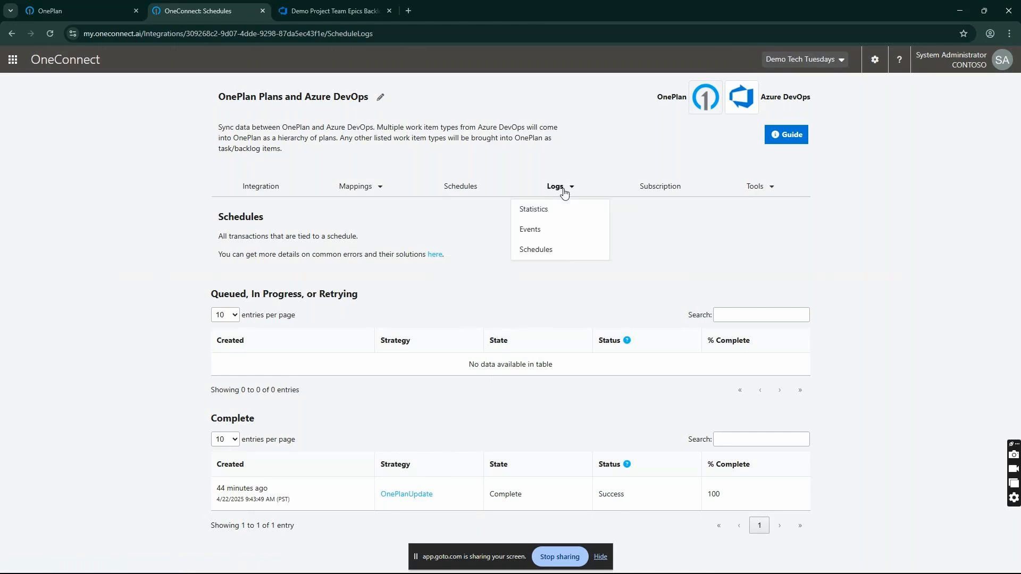
click(559, 232)
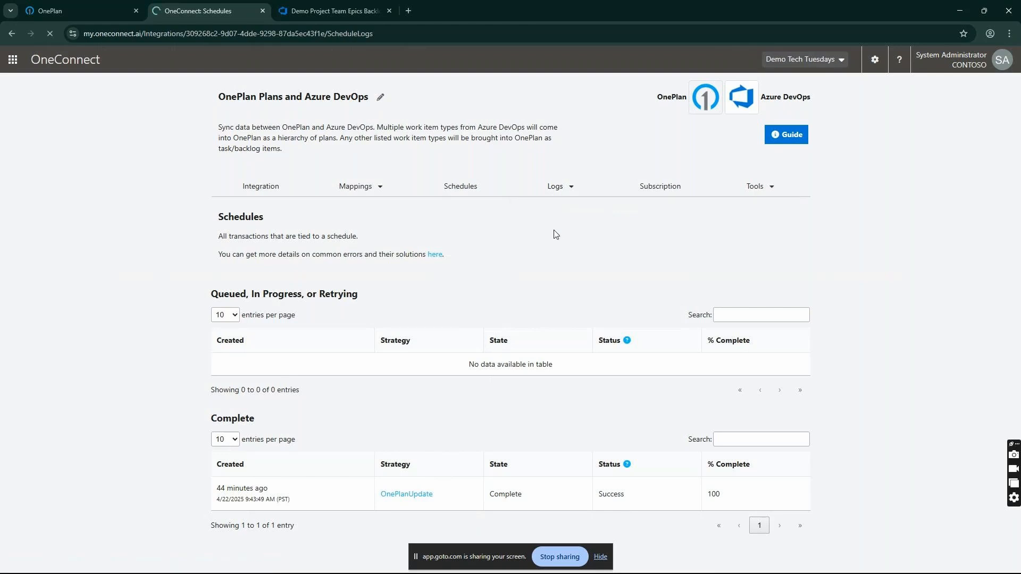
scroll(513, 281, down, 1)
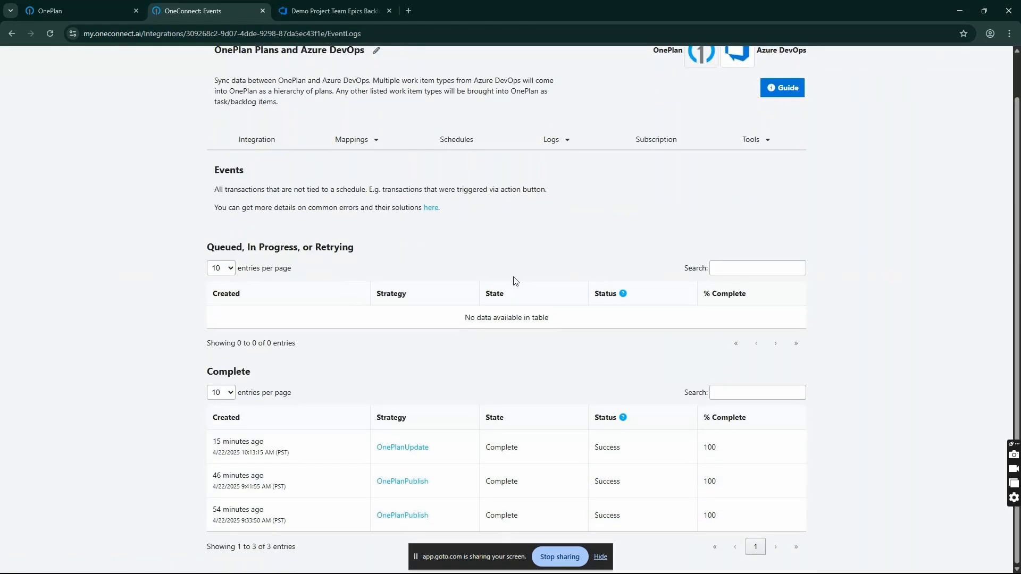
click(413, 452)
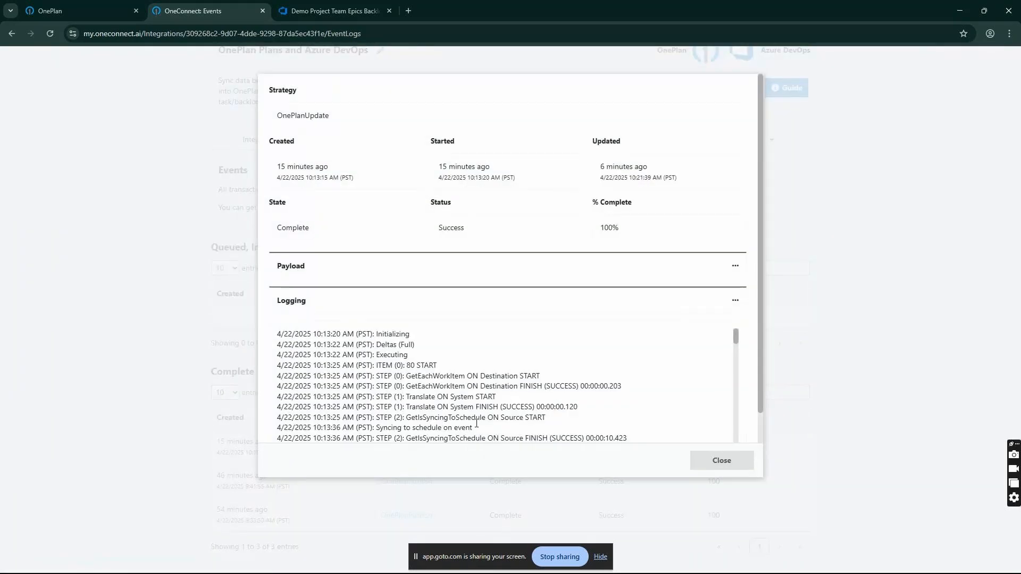
scroll(623, 362, down, 5)
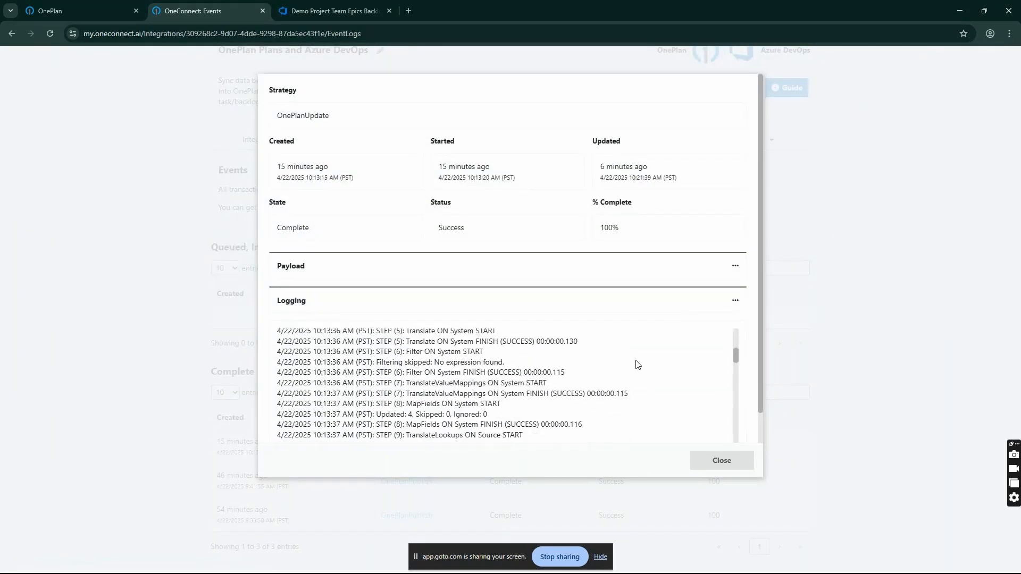
scroll(653, 380, down, 10)
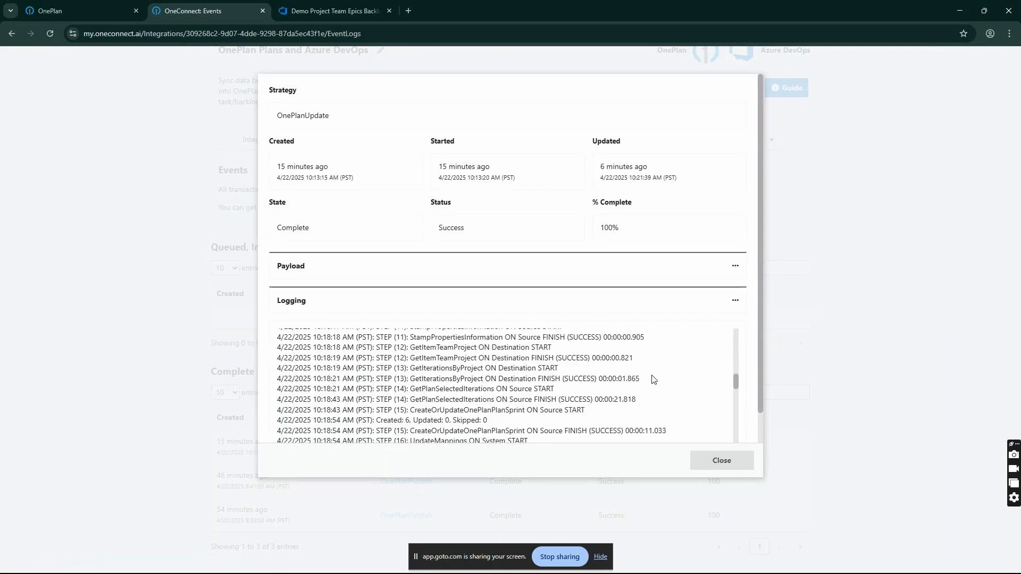
scroll(653, 380, down, 10)
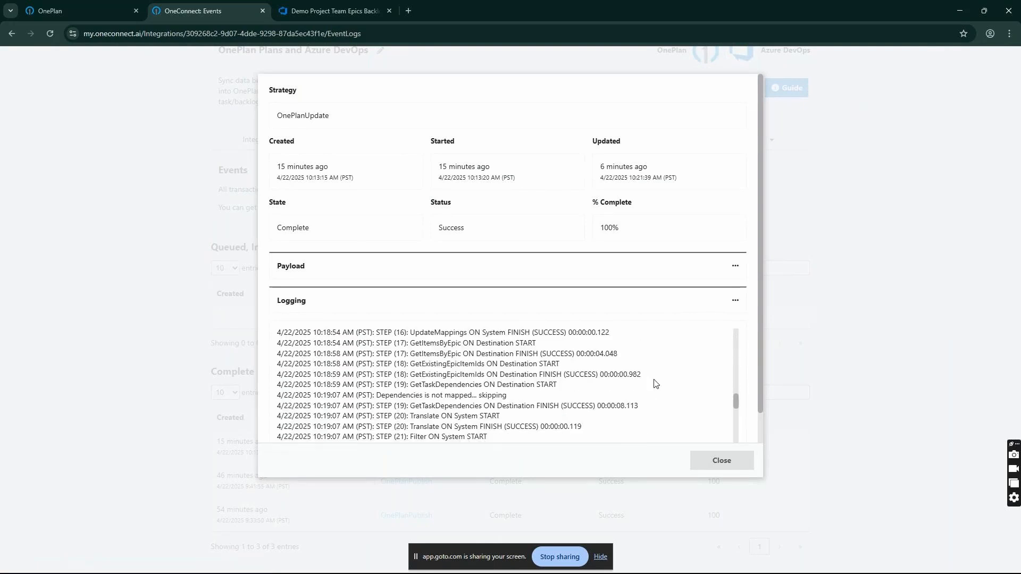
scroll(655, 386, down, 10)
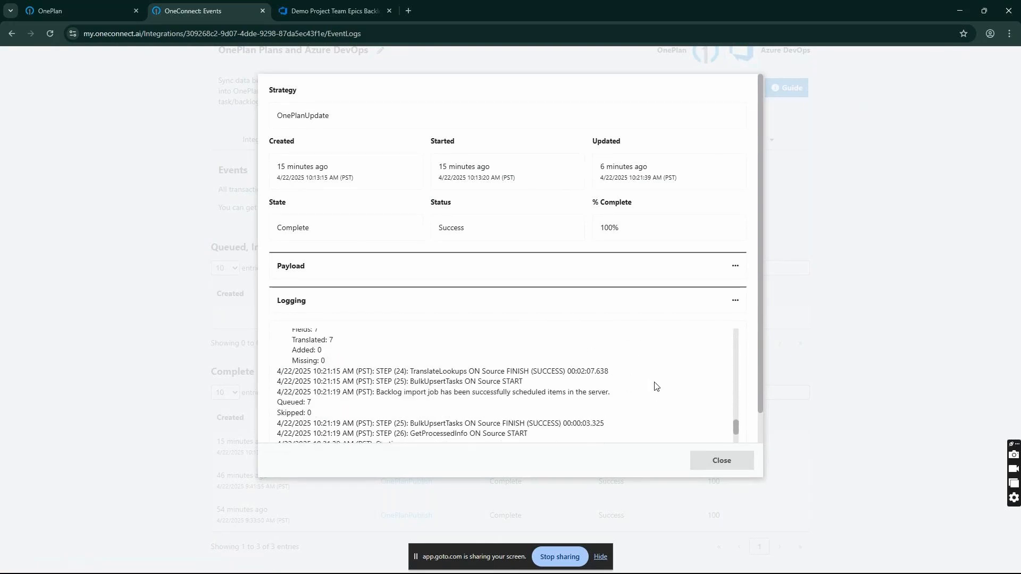
scroll(651, 393, down, 3)
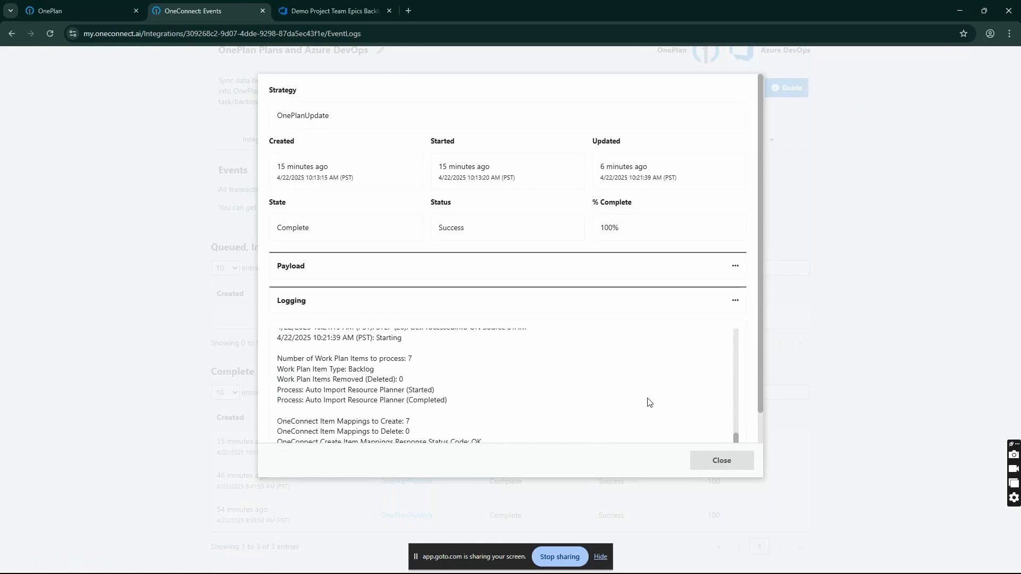
click(715, 460)
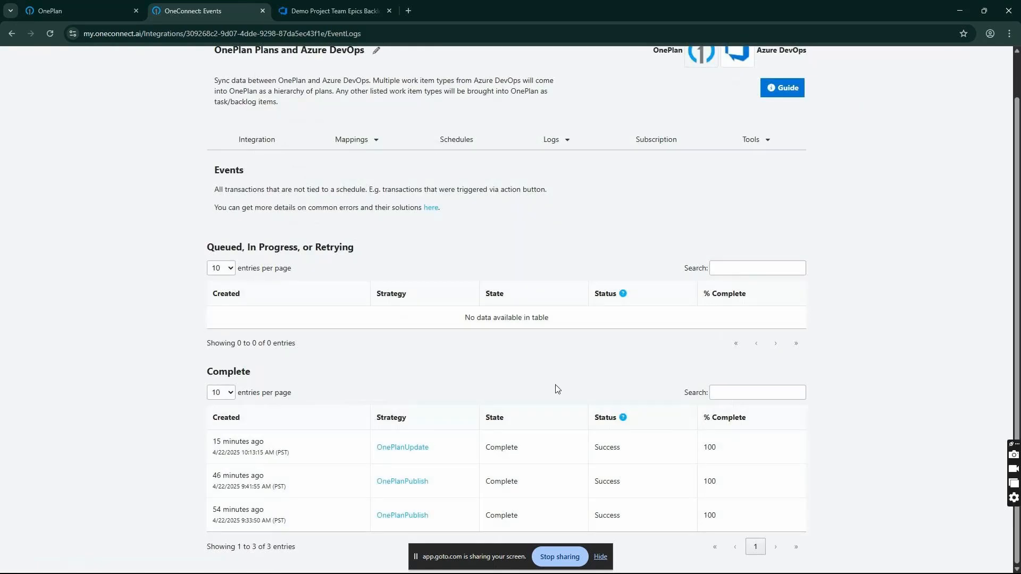
- Dismiss the Connected System dialog in OnePlan and expand the Partner Integration Strategy epic in the Azure DevOps backlog
click(72, 9)
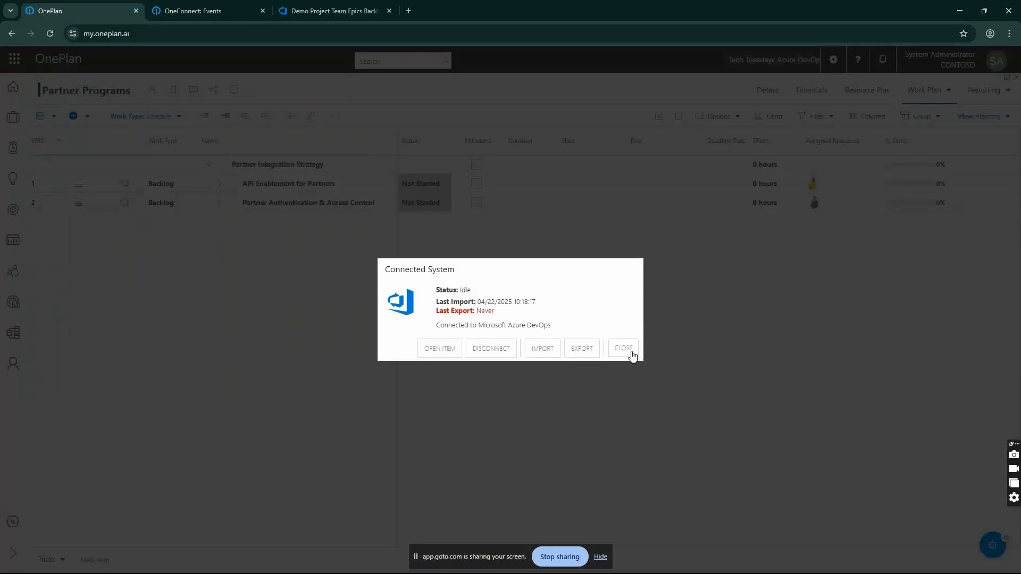
click(627, 354)
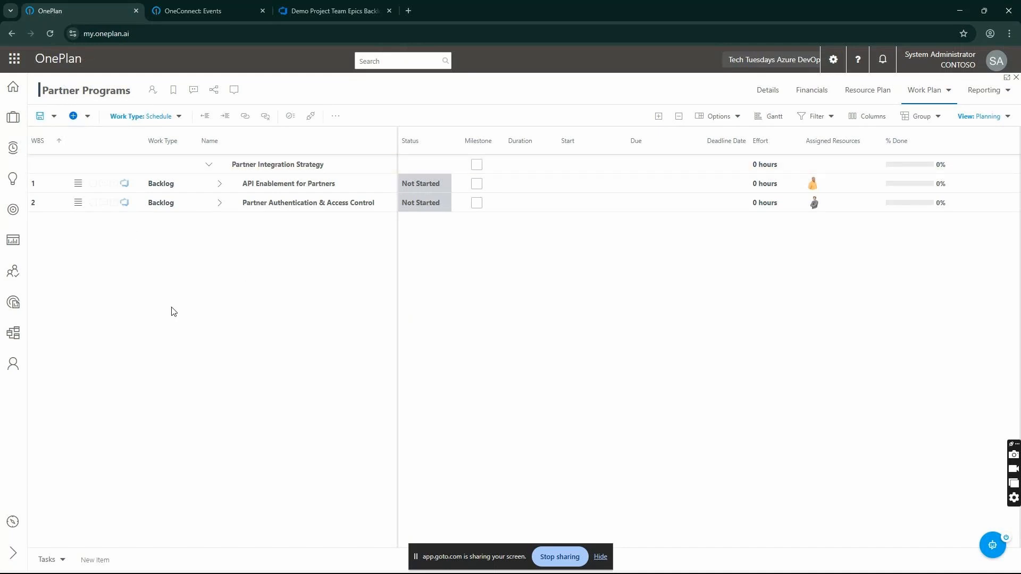
click(310, 14)
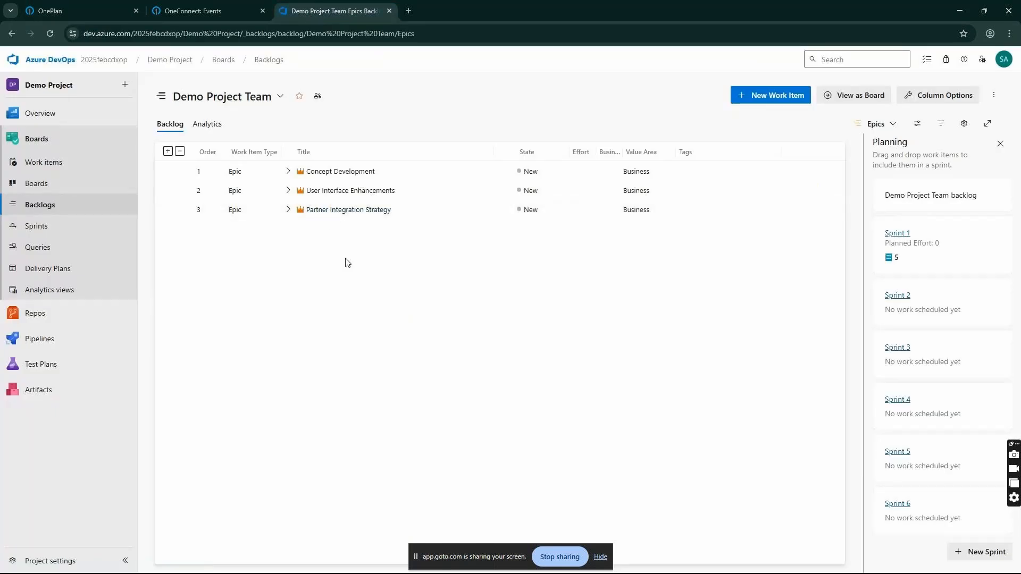
click(288, 210)
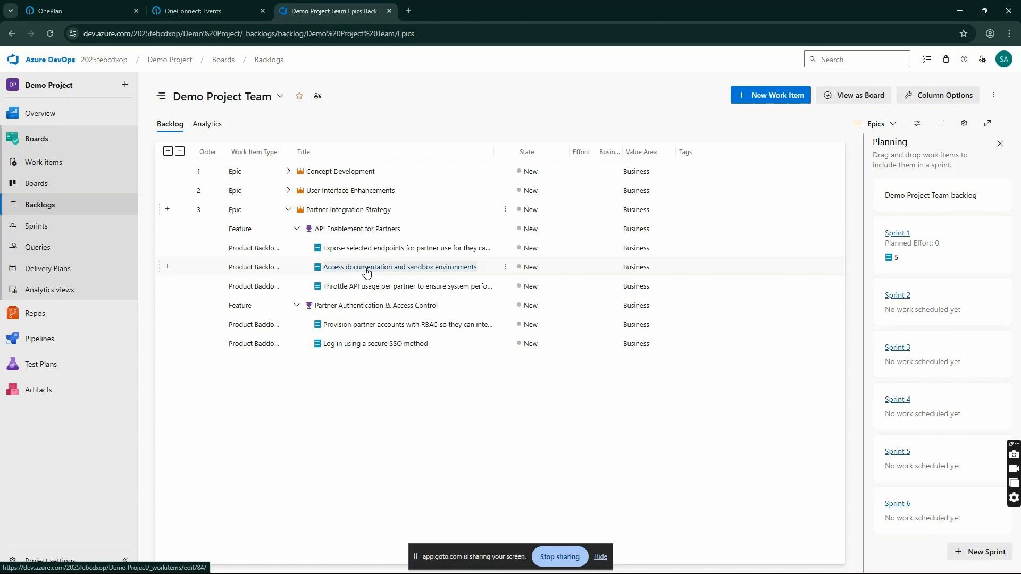
- Switch to OnePlan and expand API Enablement for Partners and Partner Authentication & Access Control in the work plan
click(92, 6)
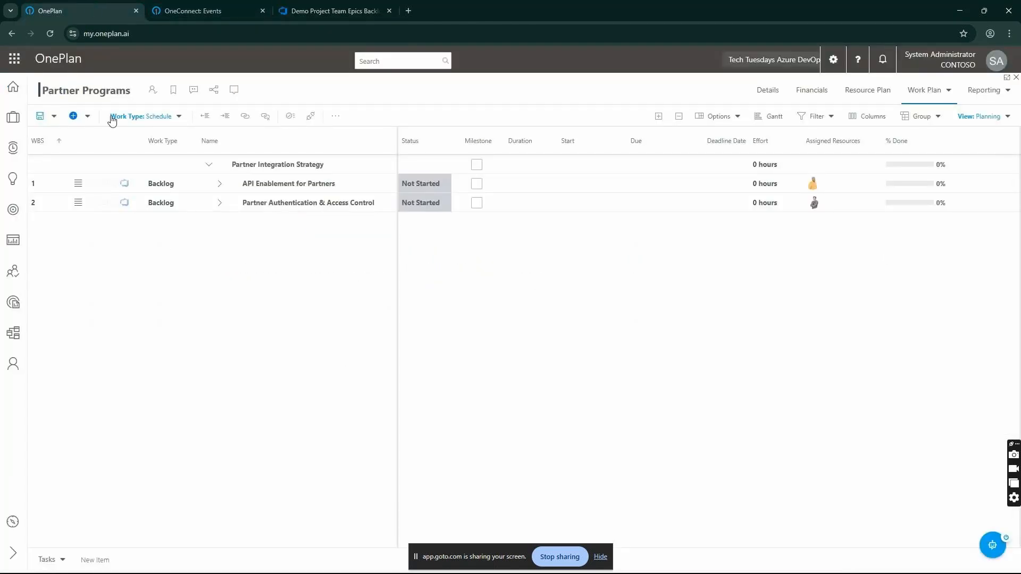
click(220, 186)
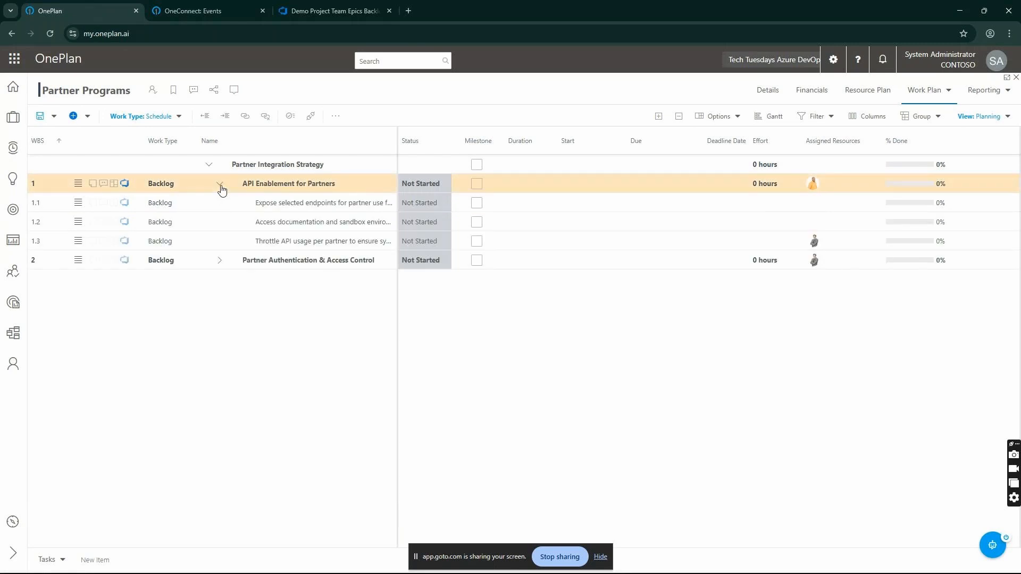
click(220, 260)
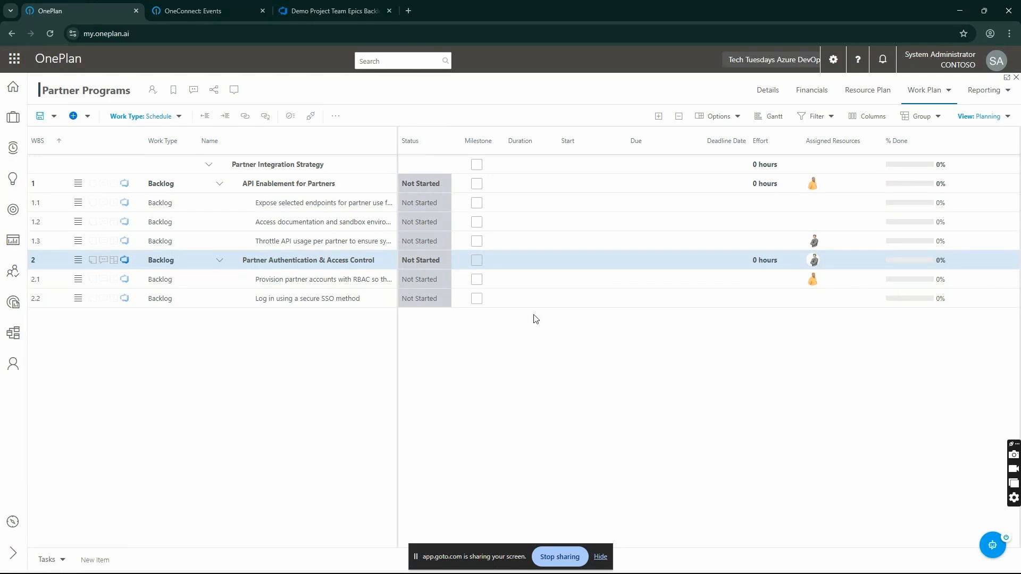
- Review both expanded features with their item types and sprints under the Backlog work type, and return the work plan to Schedule
click(174, 116)
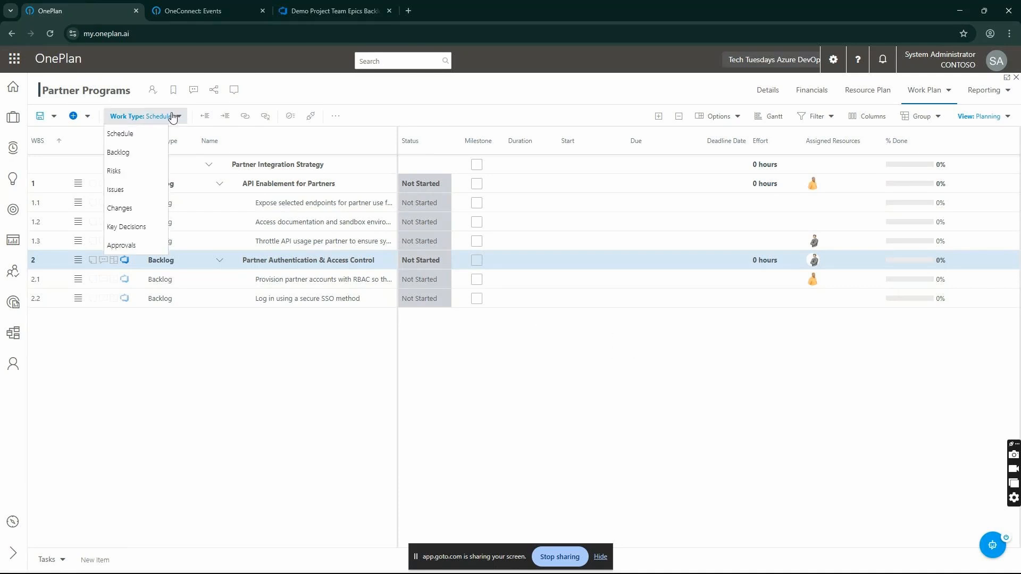
click(134, 153)
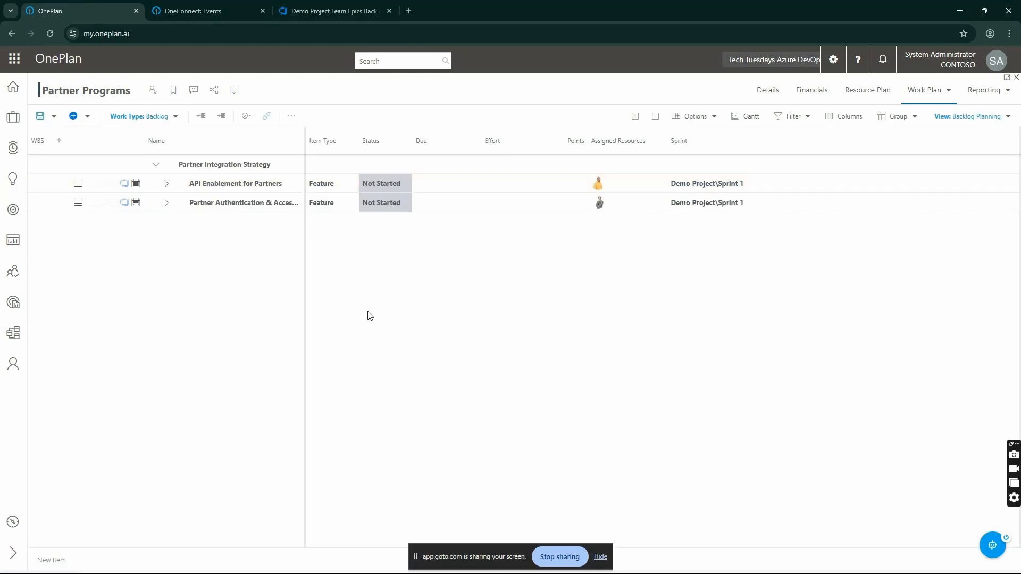
click(166, 183)
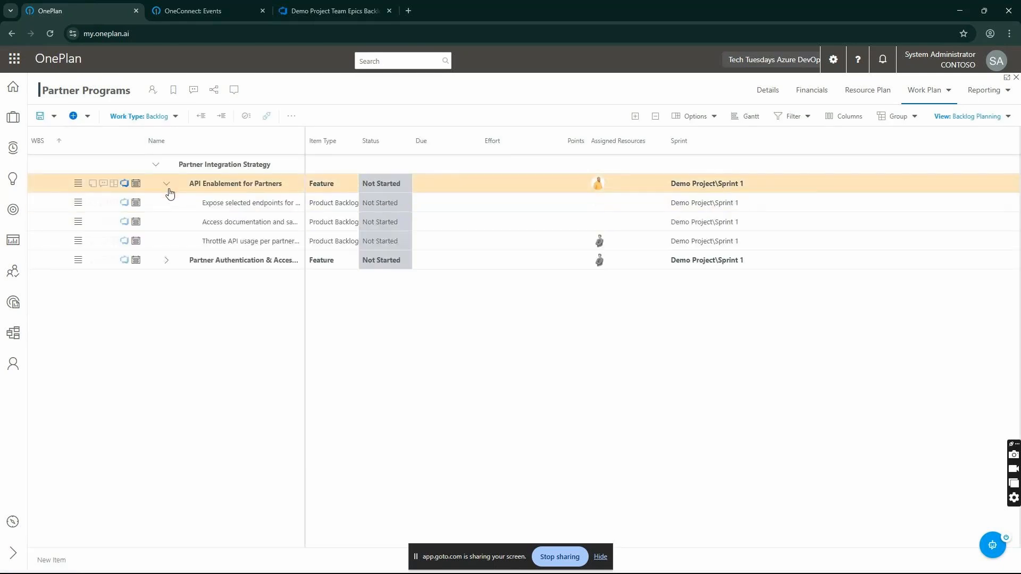
click(167, 261)
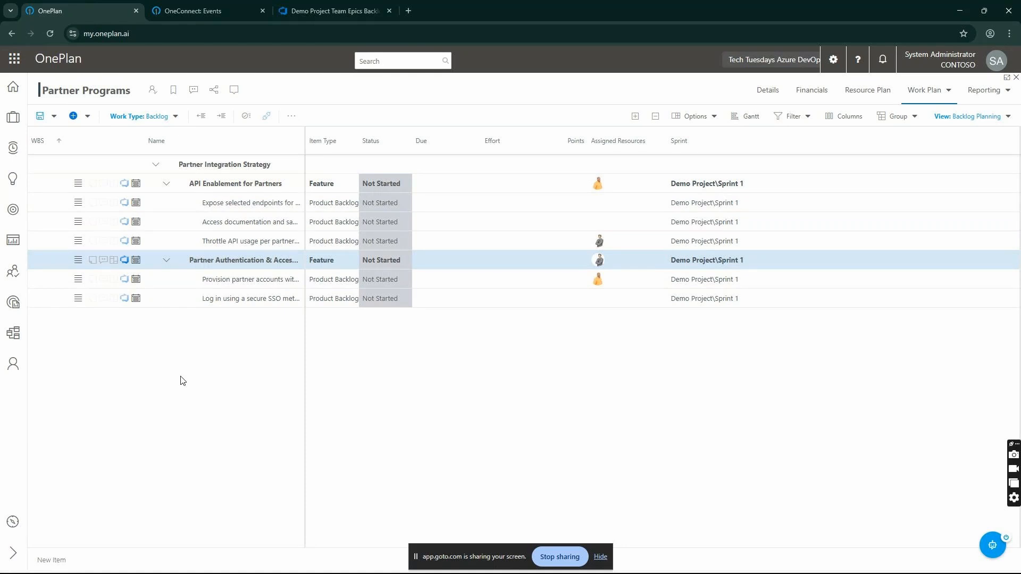
click(158, 118)
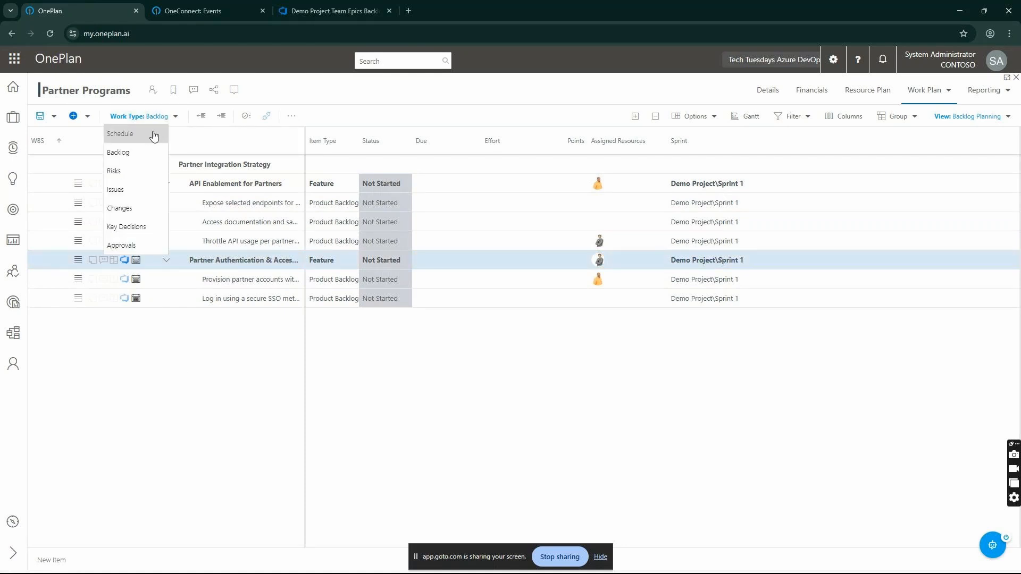
click(153, 136)
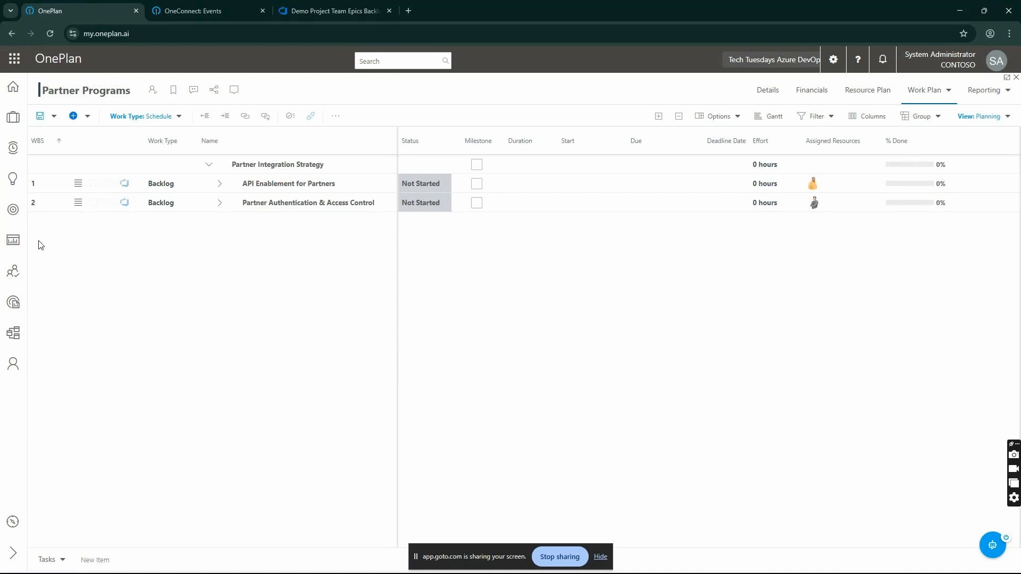
- Open the My Portfolio list and limit it to the Epic plan type
click(11, 242)
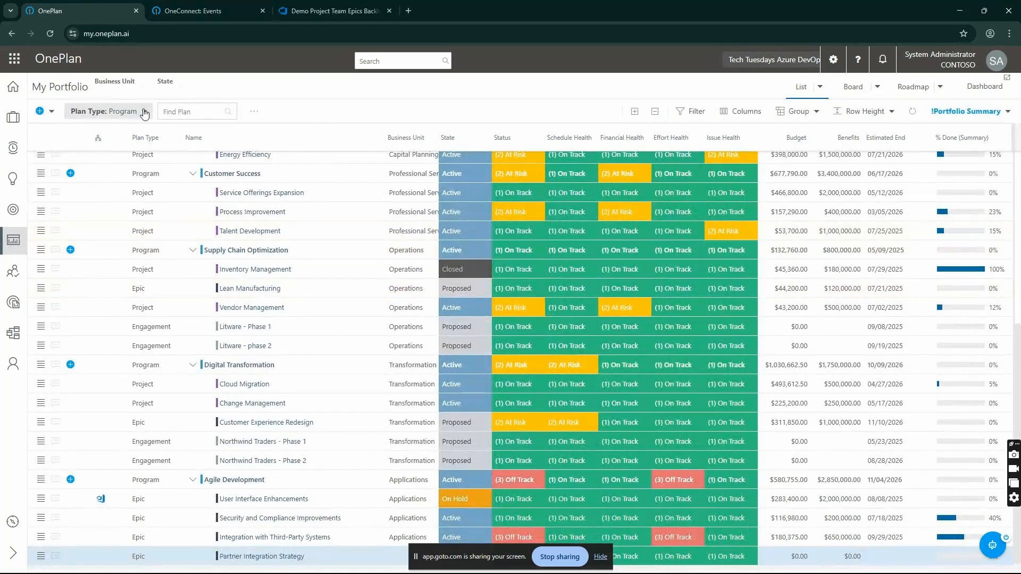
click(129, 113)
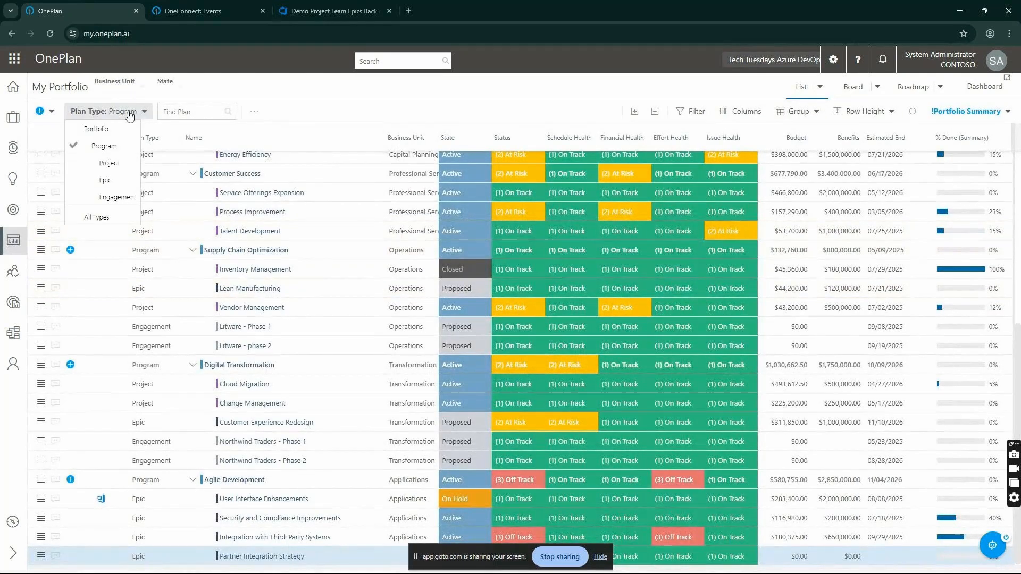
click(109, 181)
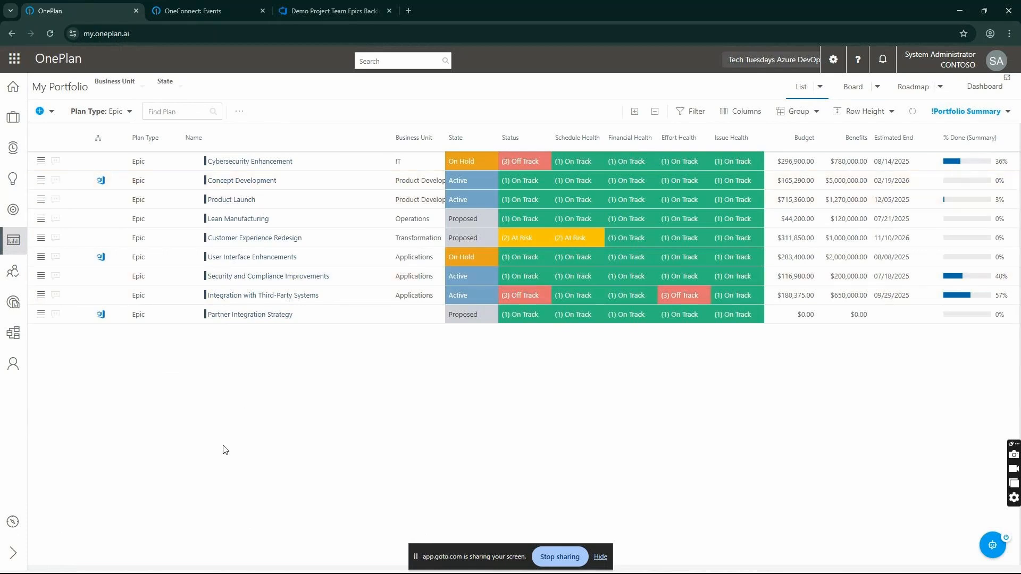
- View the Azure DevOps item linked to the Concept Development epic, and return to OnePlan to dismiss the Connected System dialog
click(101, 180)
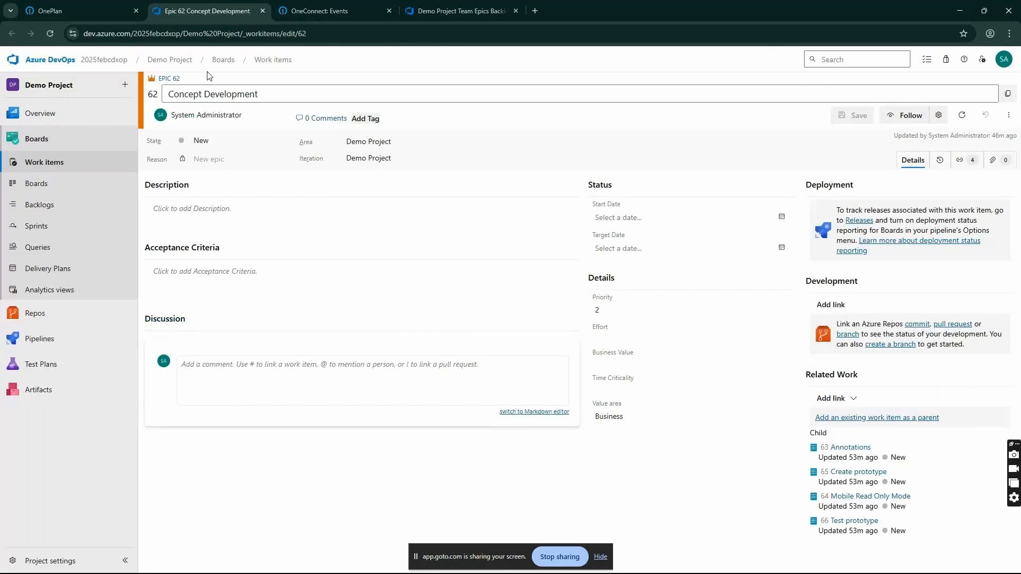
click(68, 13)
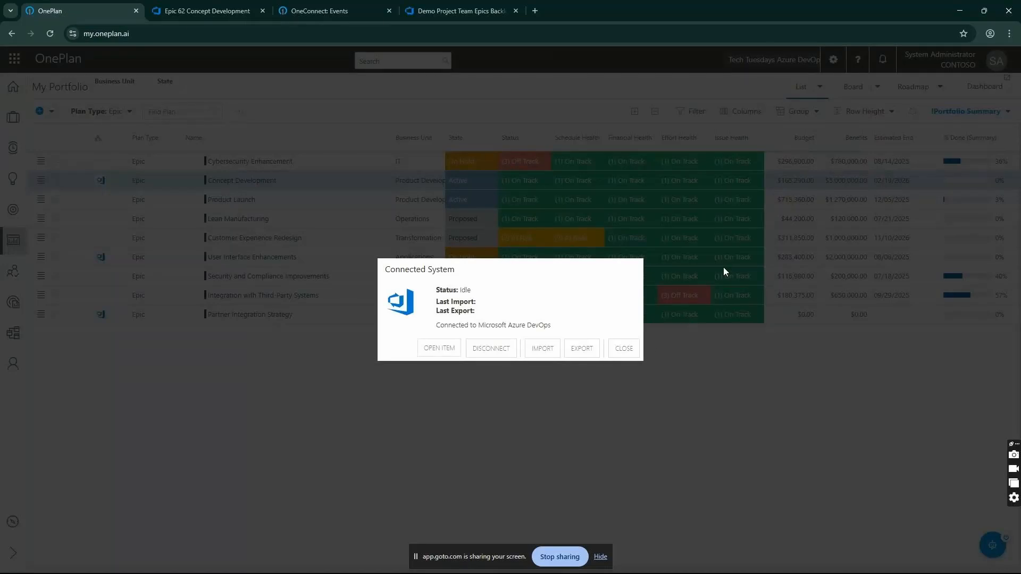
click(627, 349)
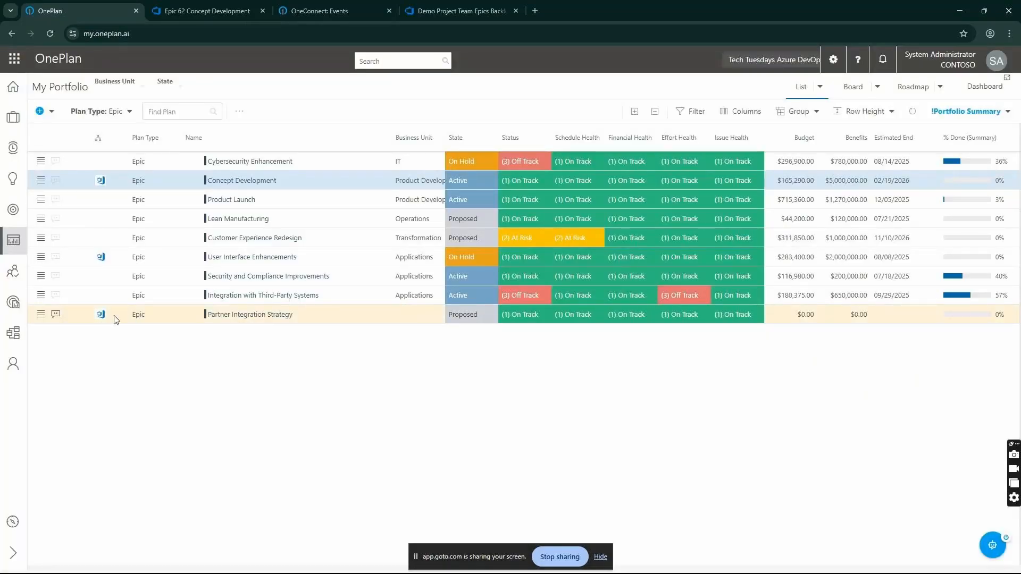
- Open the Partner Integration Strategy epic from the portfolio list and expand API Enablement for Partners in its work plan
click(246, 315)
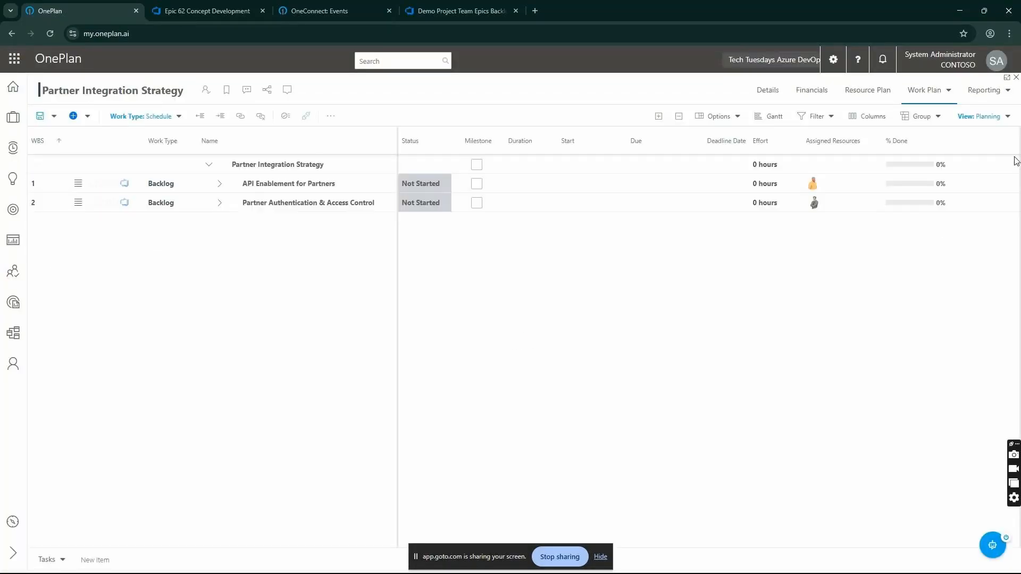
click(219, 184)
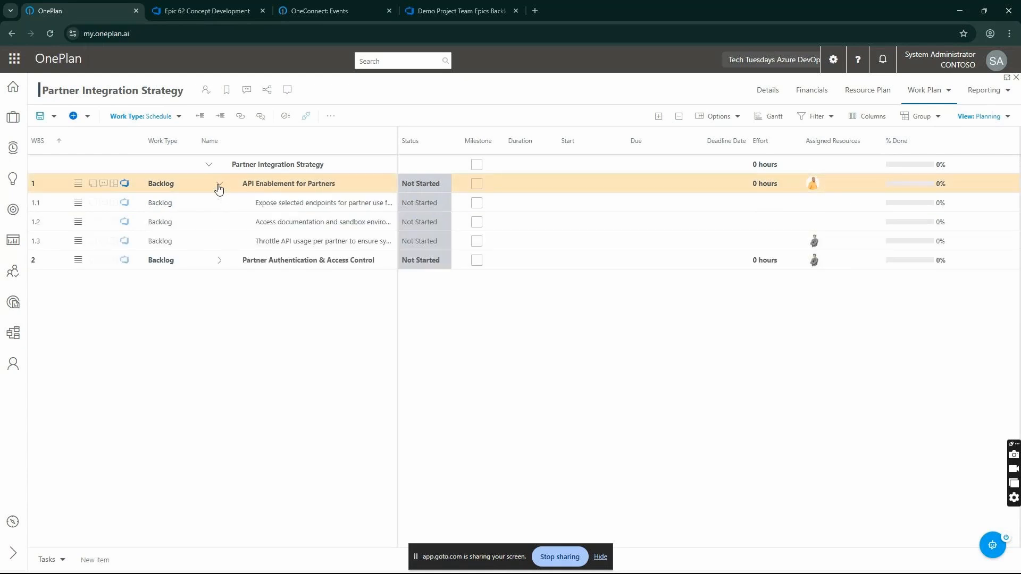
- Expand Partner Authentication & Access Control and open the Azure DevOps item linked to its task "Log in using a secure SSO method"
click(219, 260)
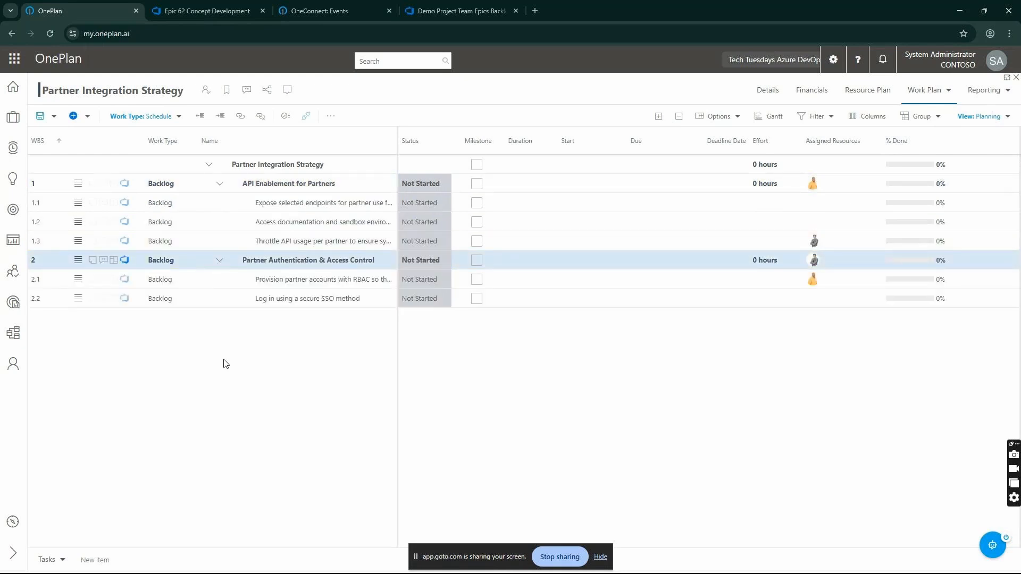
click(124, 298)
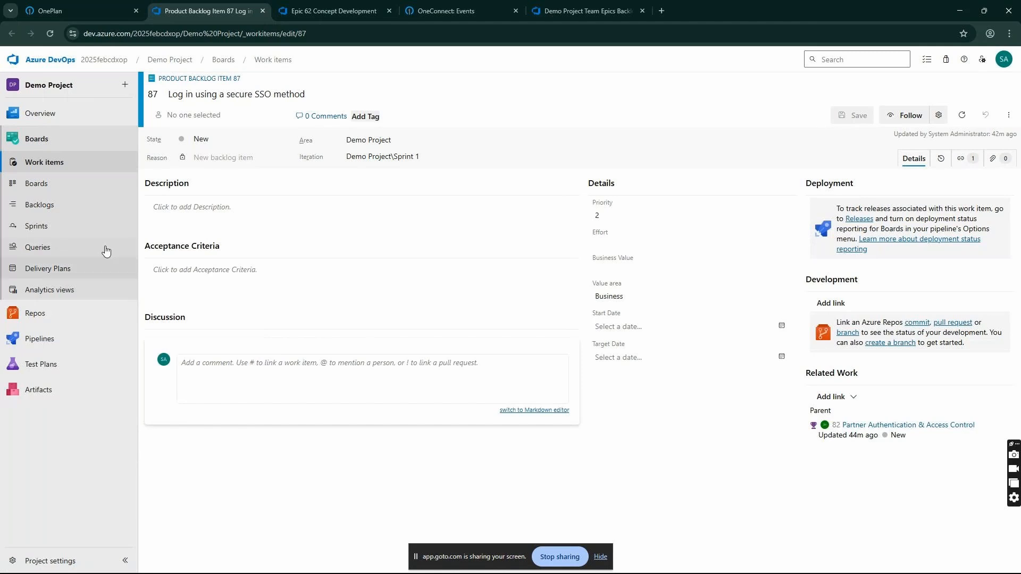
- Open the Azure DevOps epics backlog, expand Partner Integration Strategy, and view that epic's details before closing them
click(44, 205)
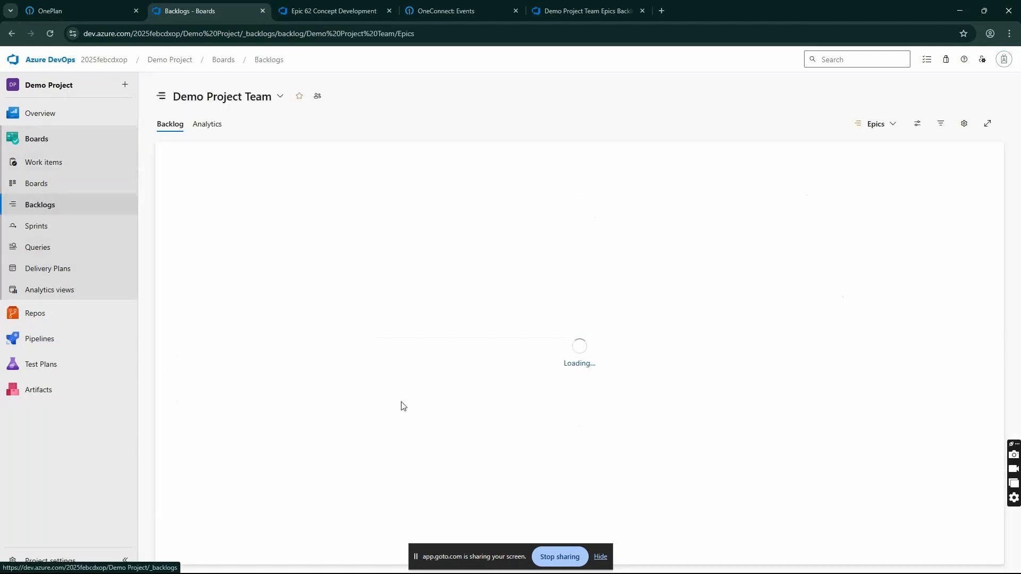
click(288, 210)
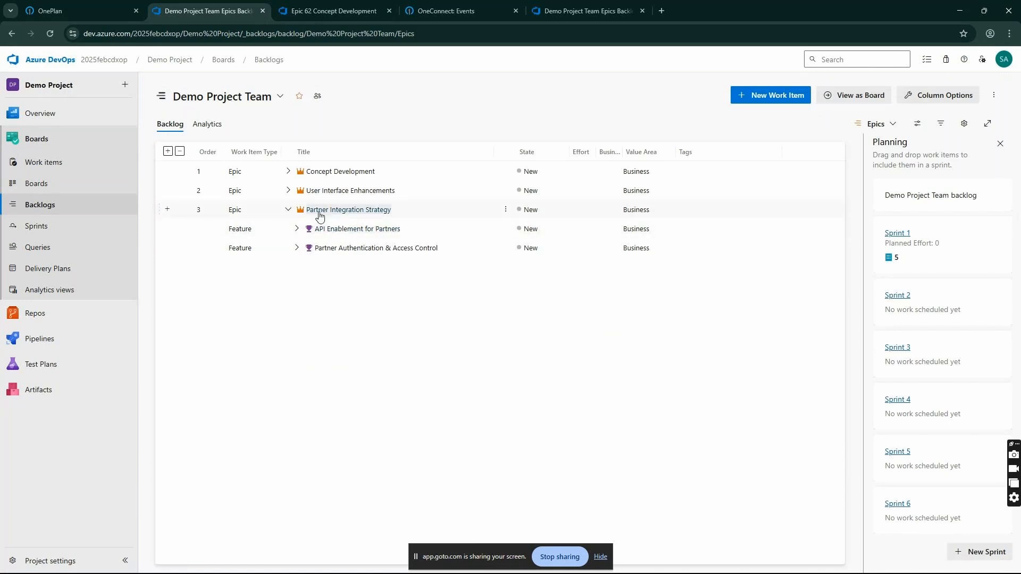
click(319, 213)
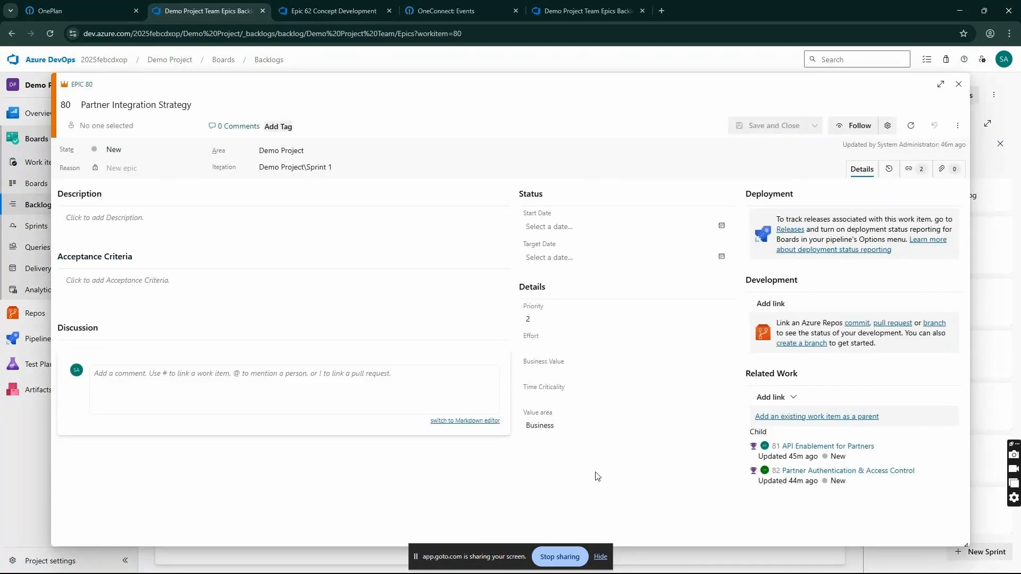
click(959, 84)
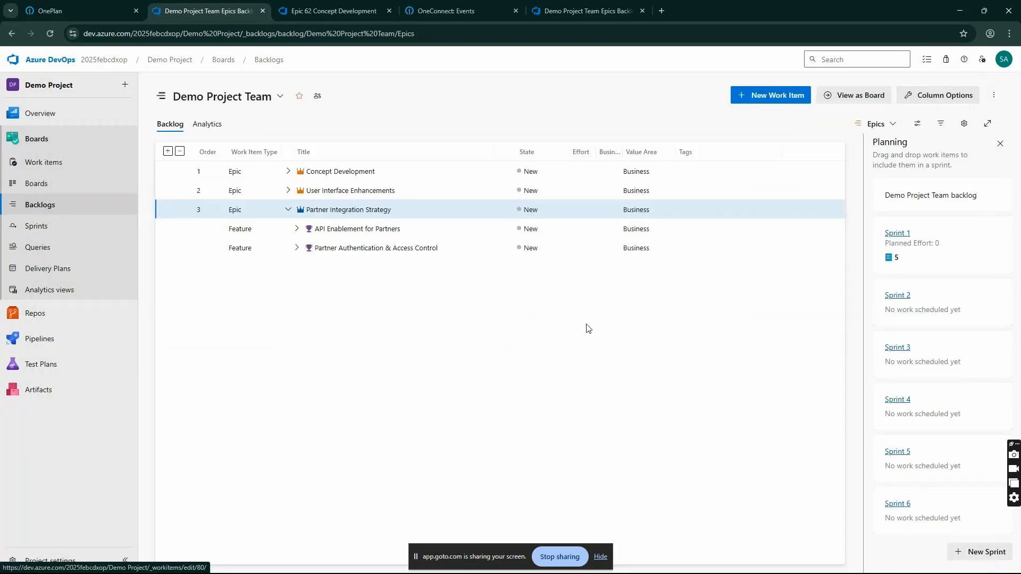
- Expand API Enablement for Partners and Partner Authentication & Access Control in the backlog to review their product backlog items
click(296, 248)
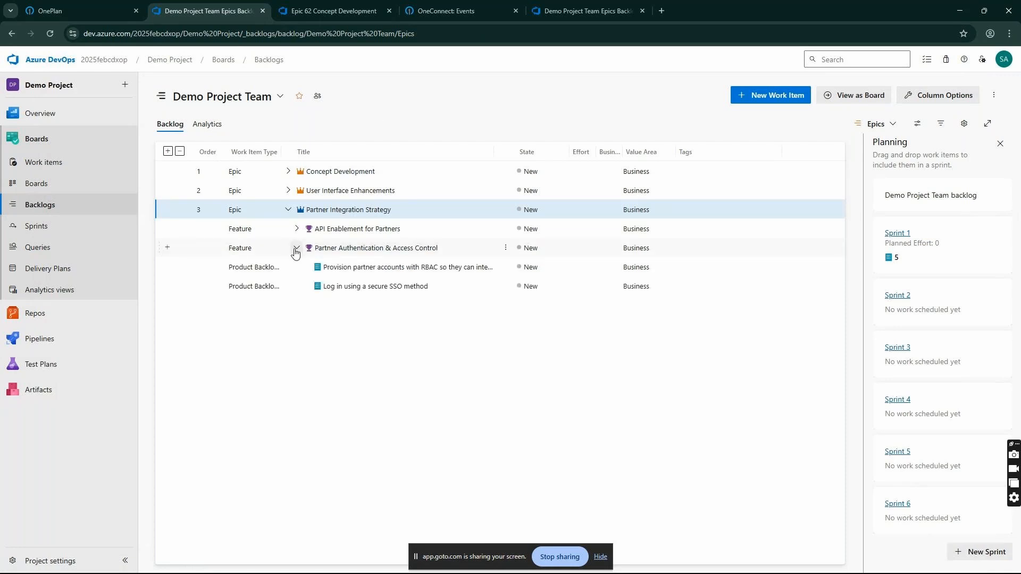
click(296, 248)
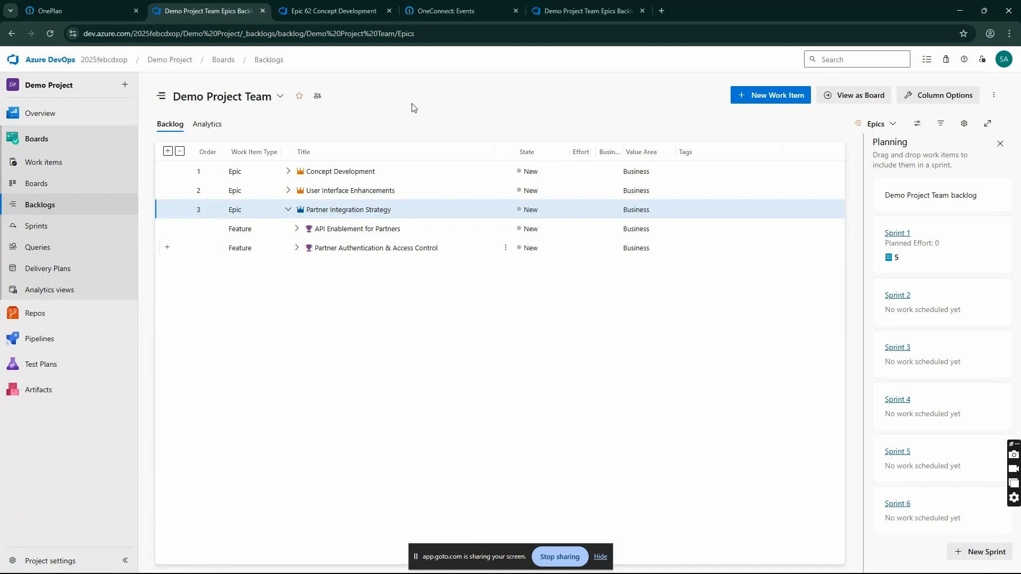
click(296, 228)
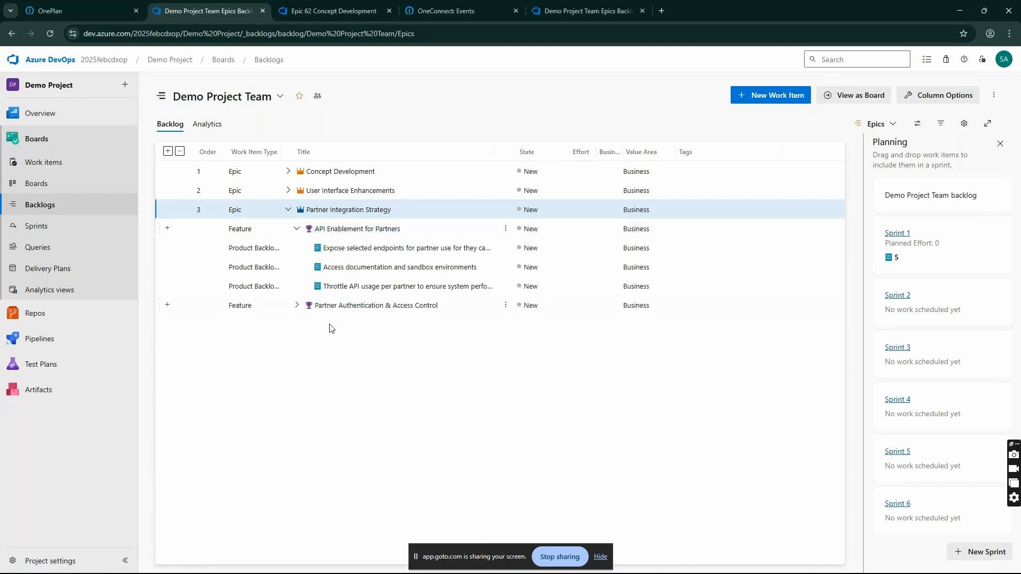
click(297, 305)
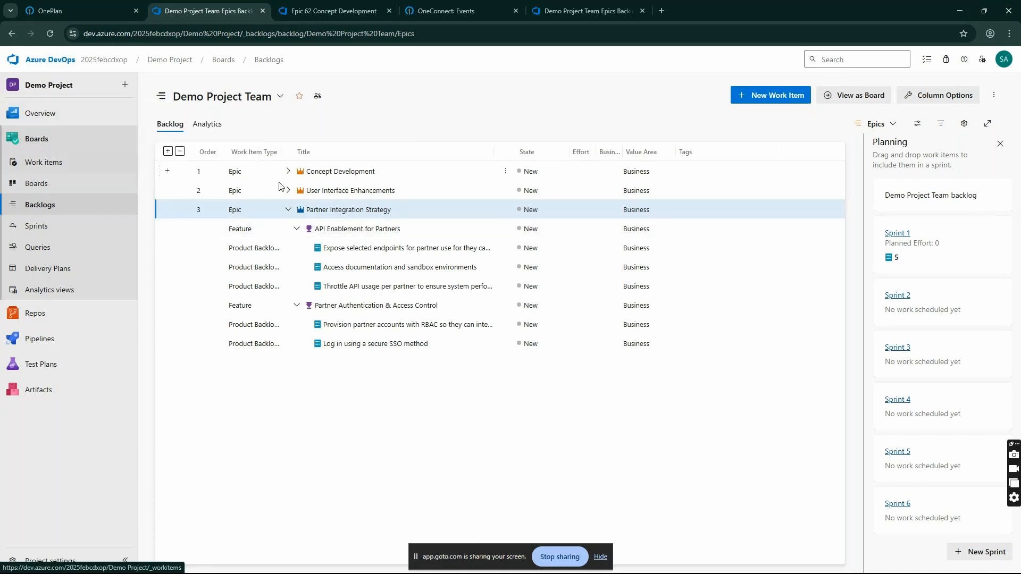
- Switch to OneConnect and review the schedules of the OnePlan Plans and Azure DevOps integration
click(464, 8)
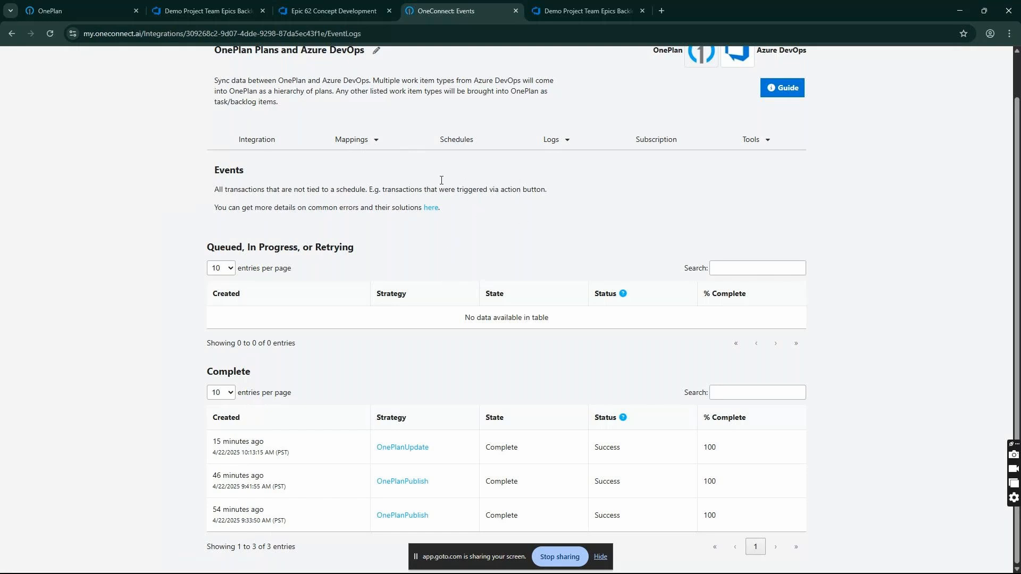
click(457, 140)
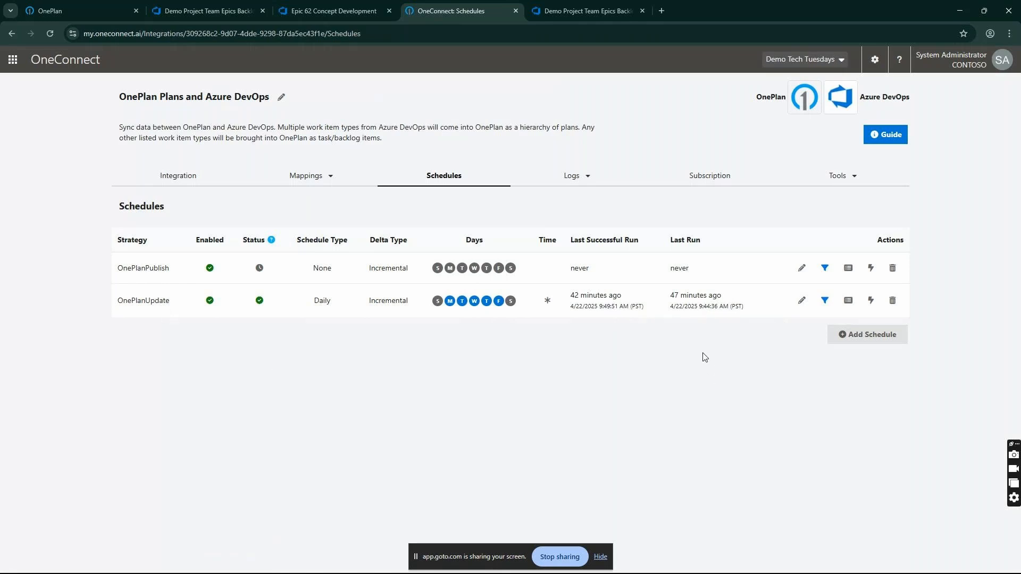
- Start adding a new integration in OneConnect, searching for "Azure DevOps" and choosing the OnePlan and Azure DevOps integrator
click(81, 65)
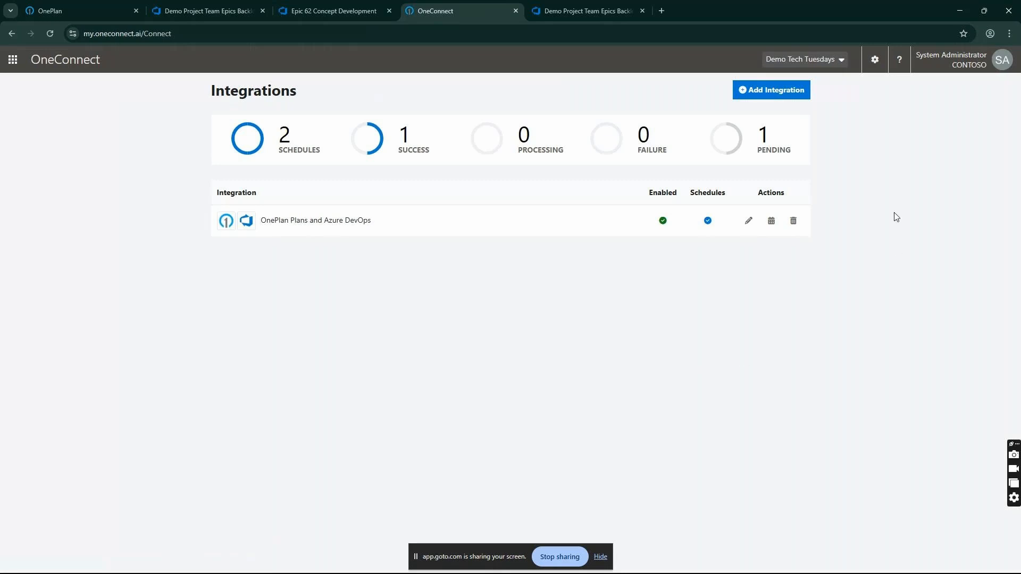
click(787, 98)
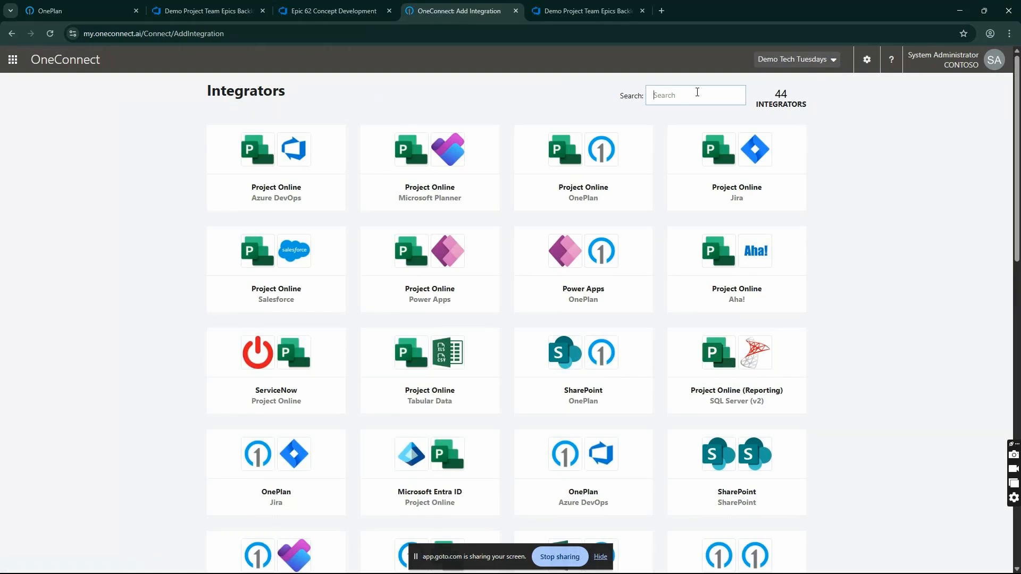
text(Azure )
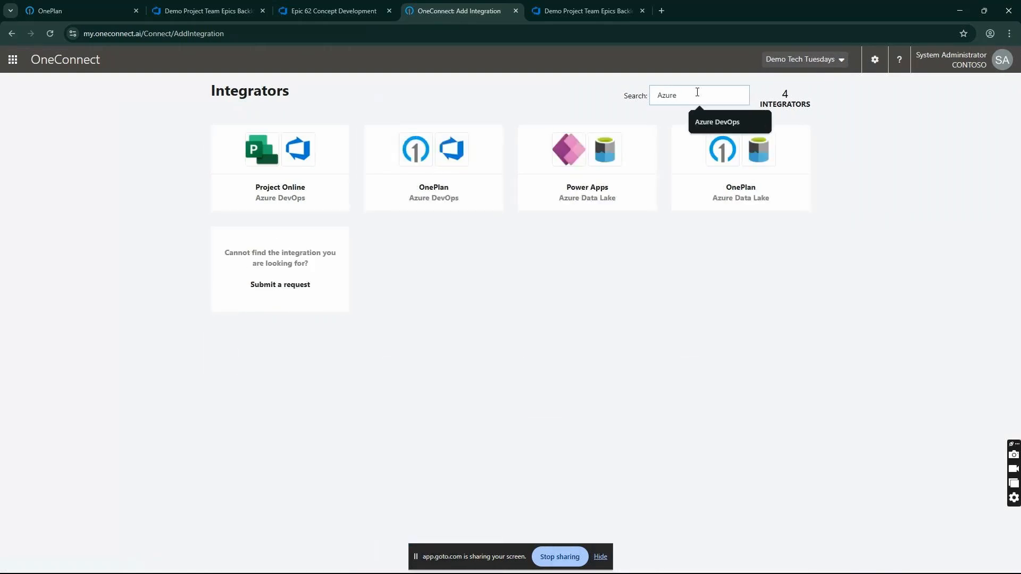
text(DevOps)
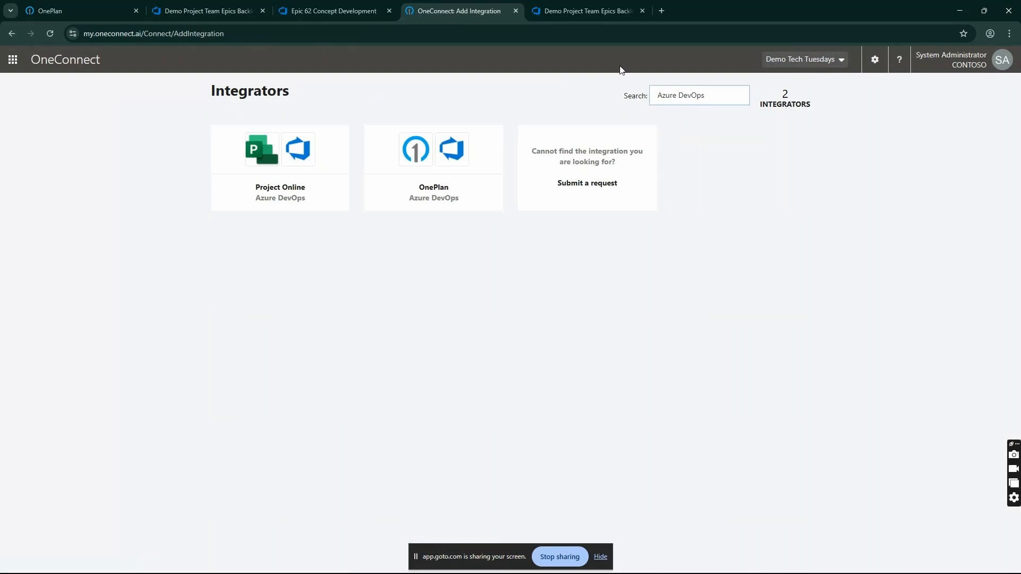
click(461, 193)
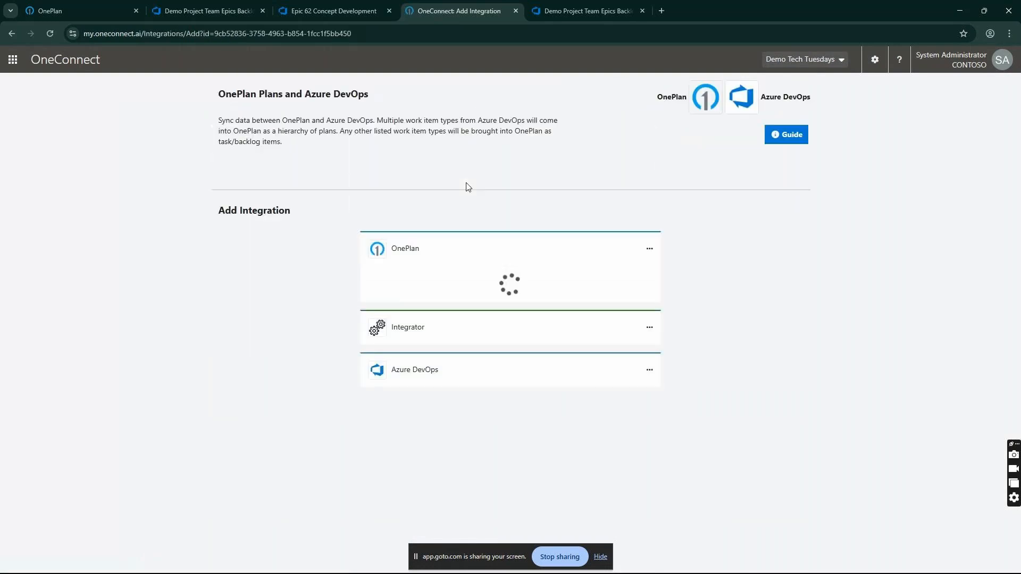
scroll(784, 363, down, 1)
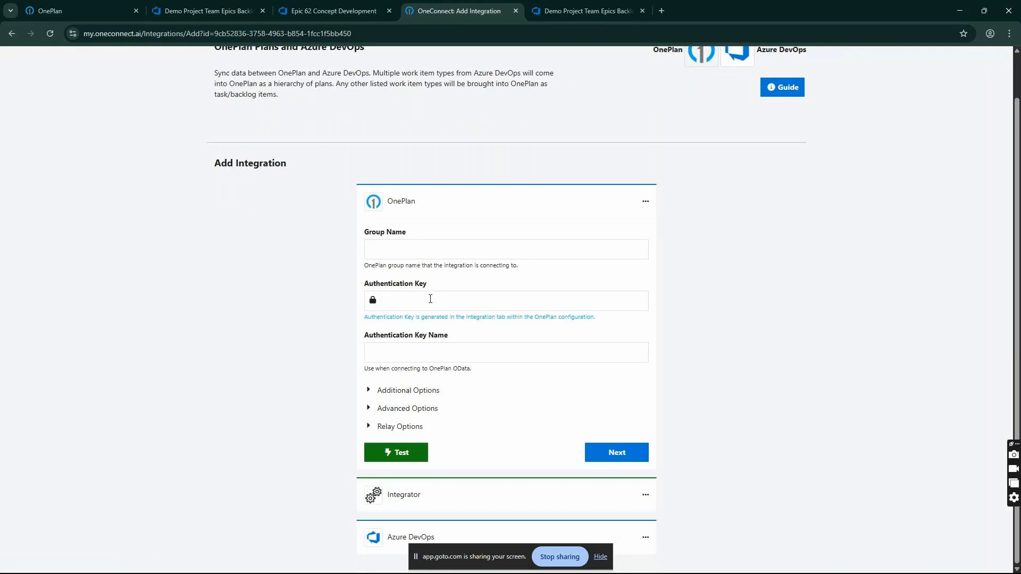
- Switch to OnePlan and create an authentication key named Demo in the Integrations configuration
click(431, 300)
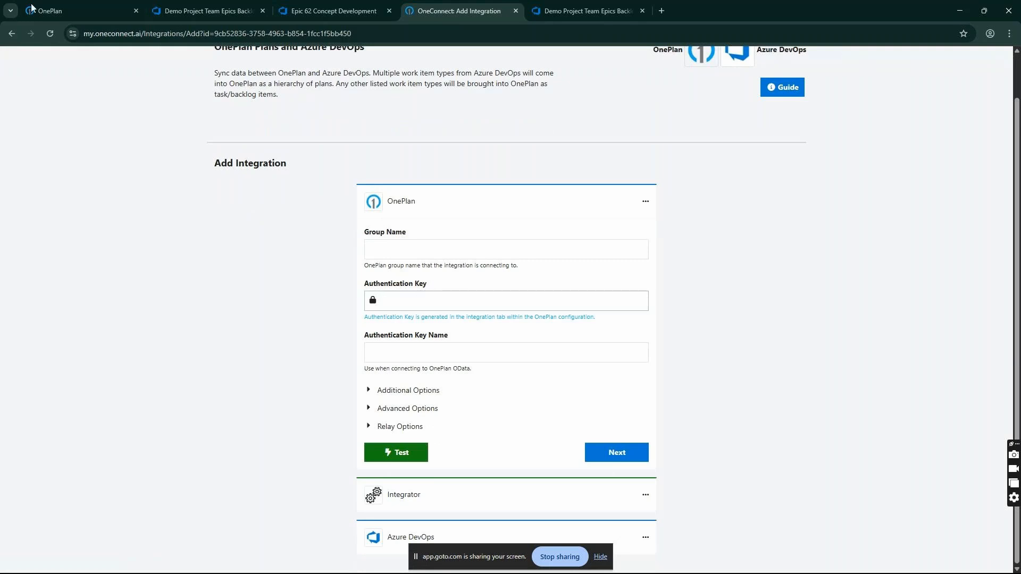
click(64, 12)
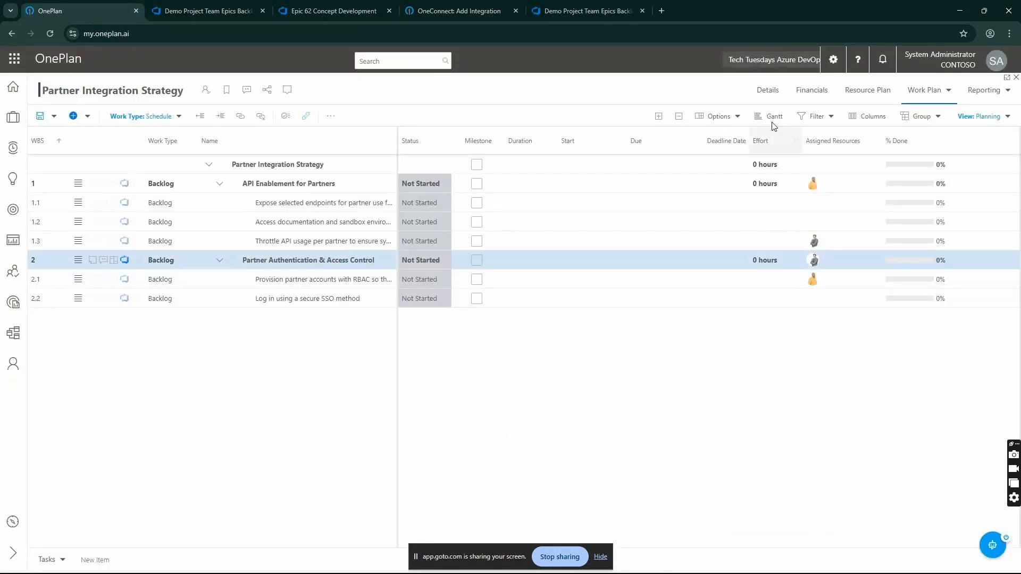
click(833, 62)
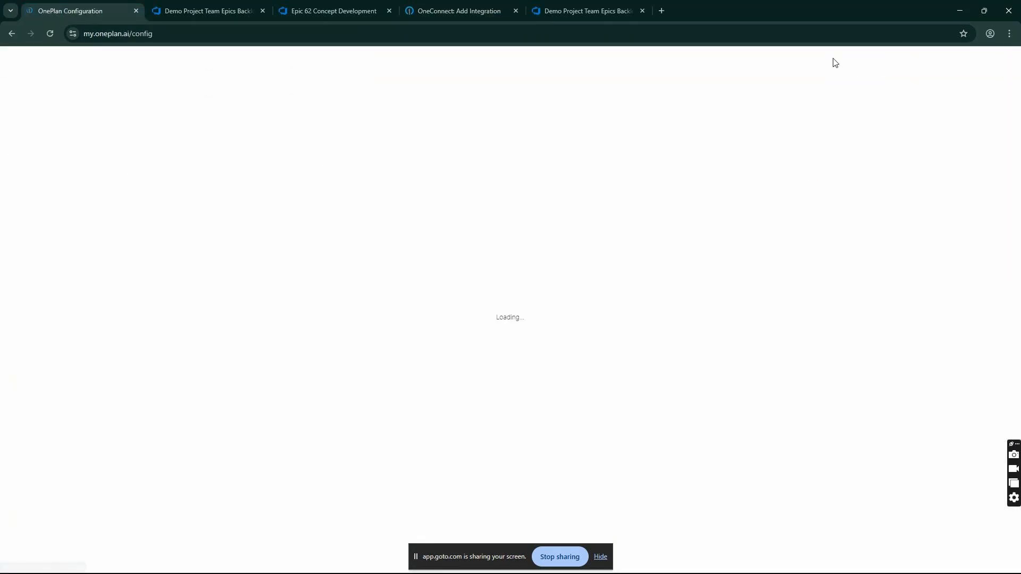
click(39, 323)
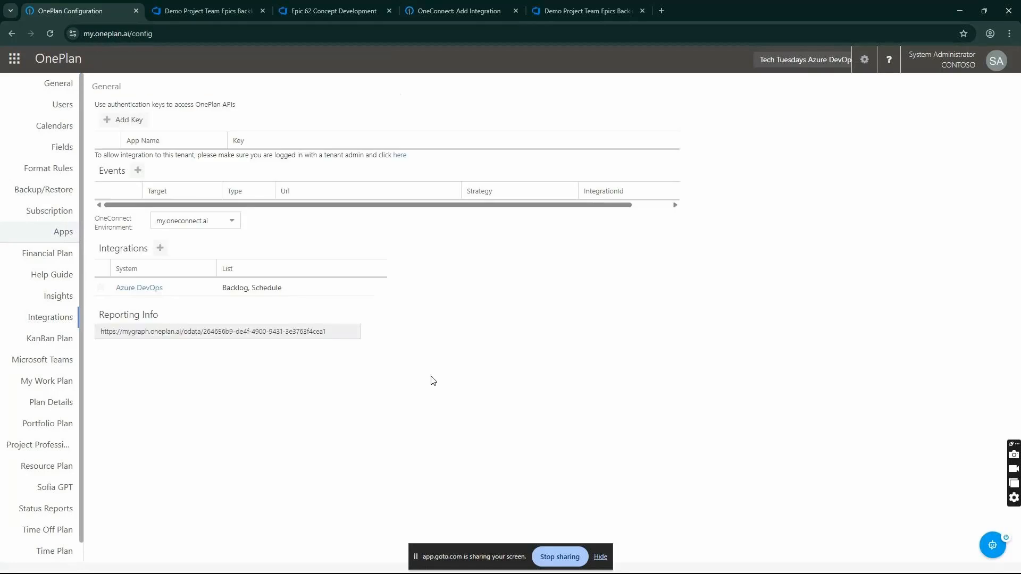
click(124, 120)
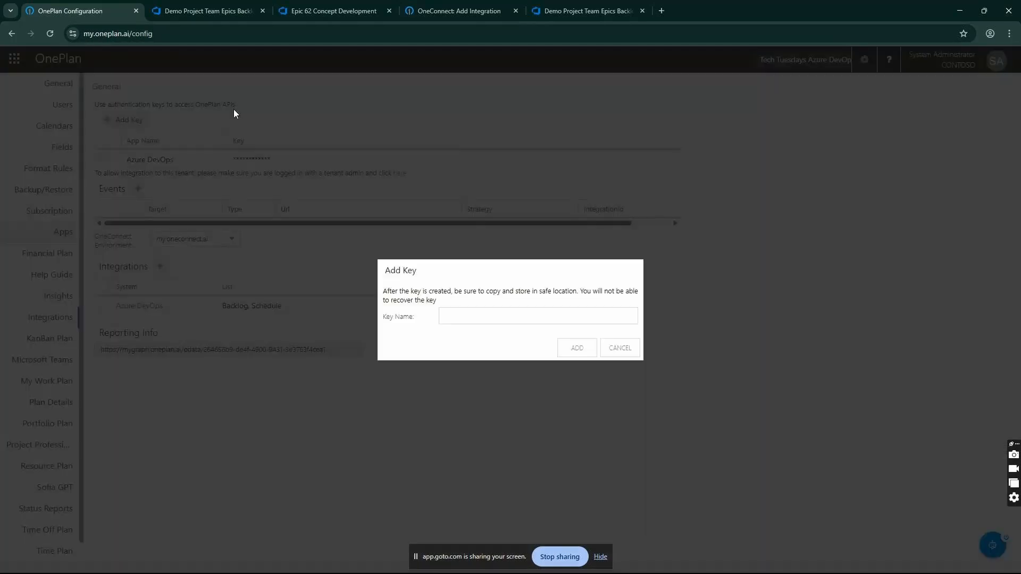
click(509, 315)
text(Demo)
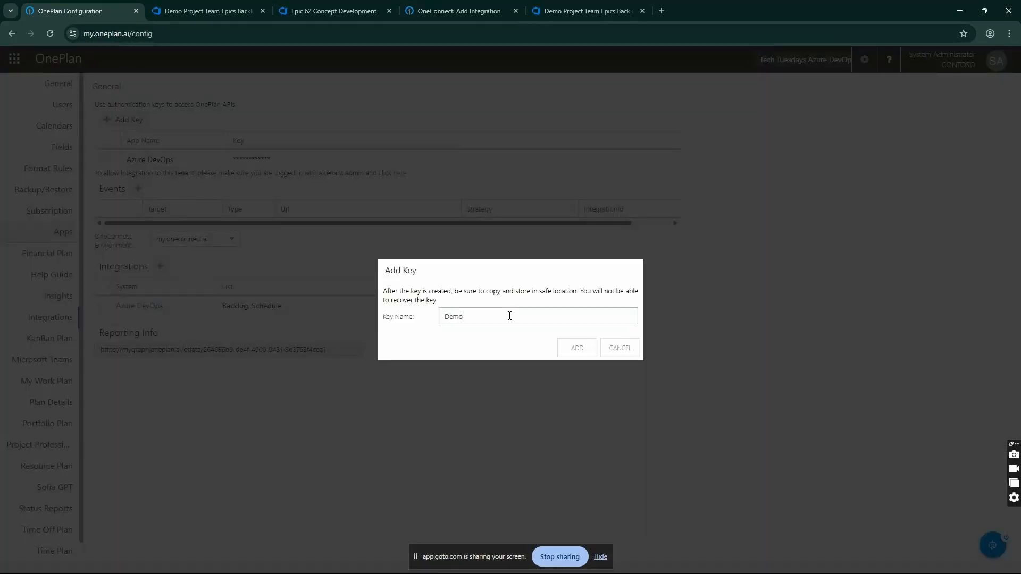
click(577, 348)
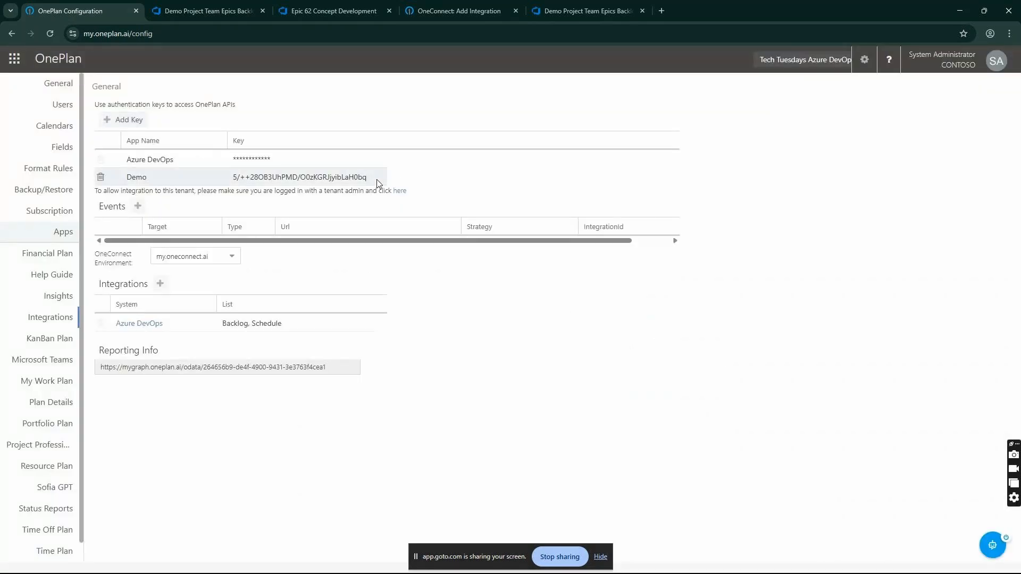
- Copy the generated Demo key and paste it as the Authentication Key of the new OneConnect integration
drag(377, 179, 234, 181)
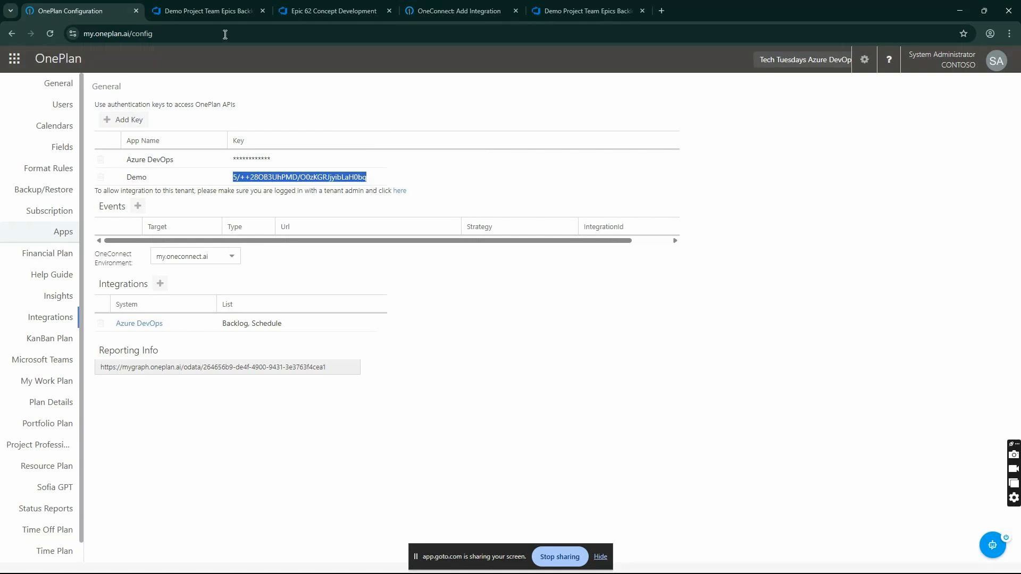
click(442, 9)
click(435, 299)
key(ctrl+v)
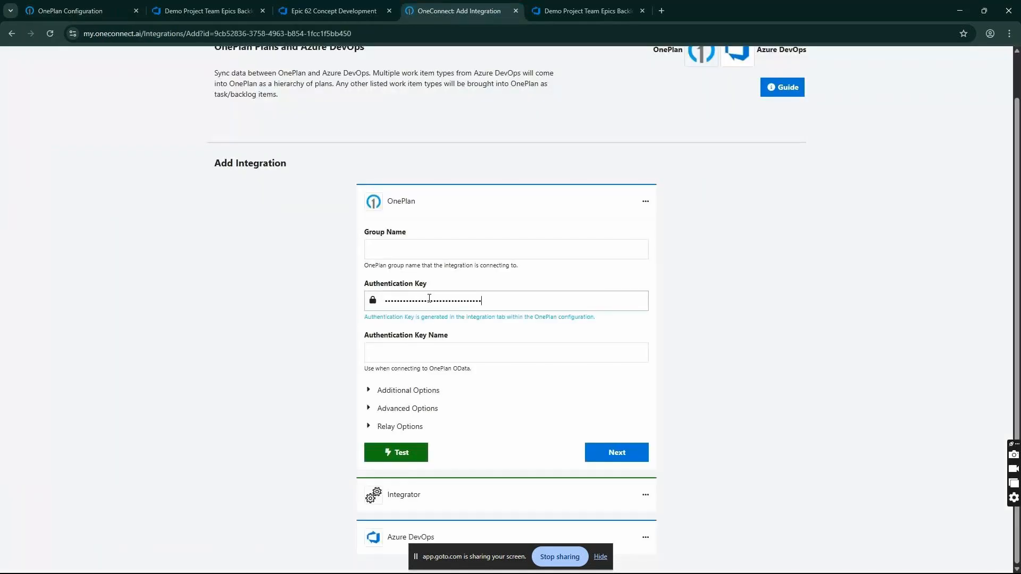
- Set the OnePlan group name to Tech Tuesdays Azure DevOps and, under the additional options, the button name to Demo
click(409, 248)
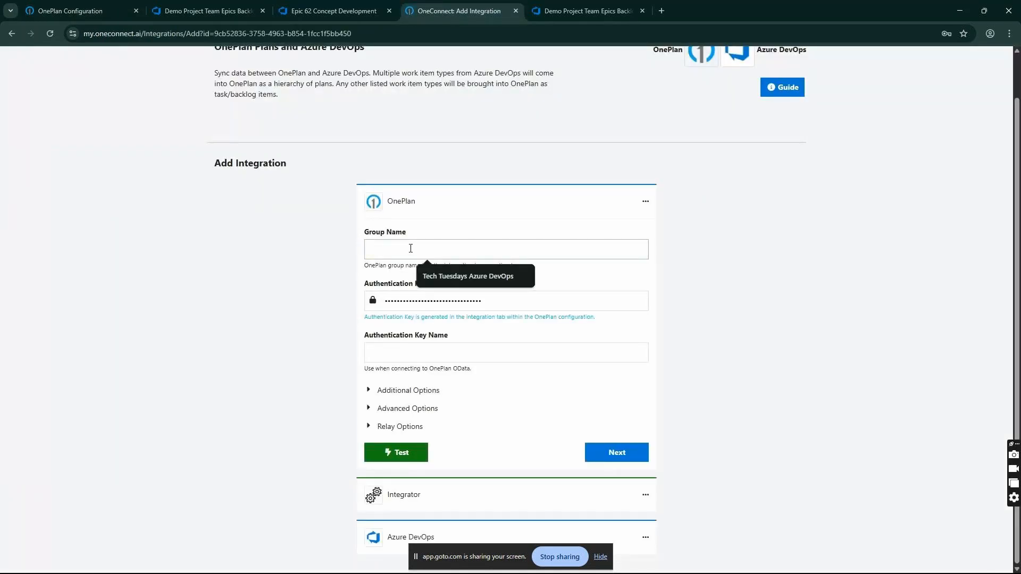
click(450, 276)
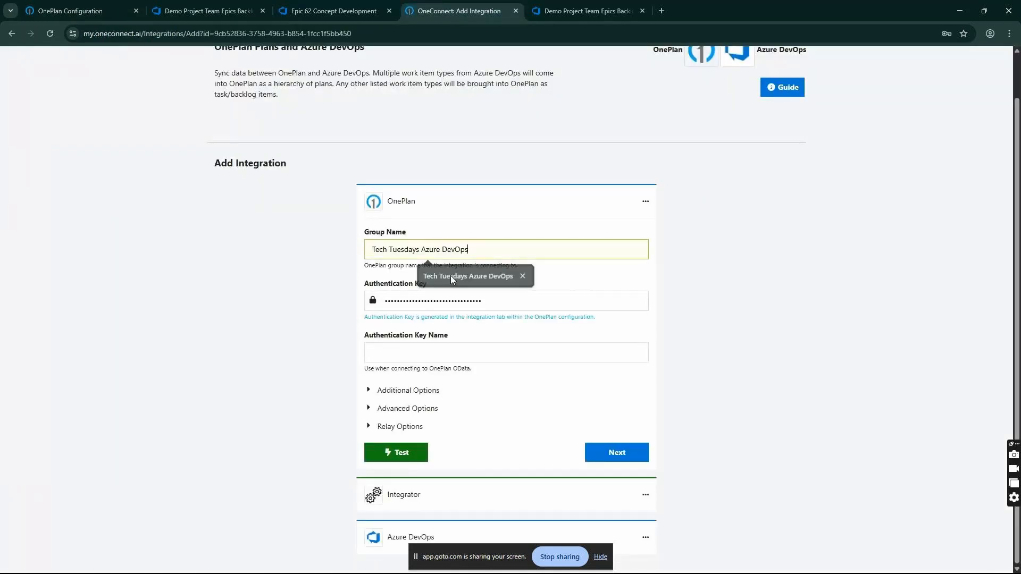
click(429, 390)
scroll(733, 410, down, 2)
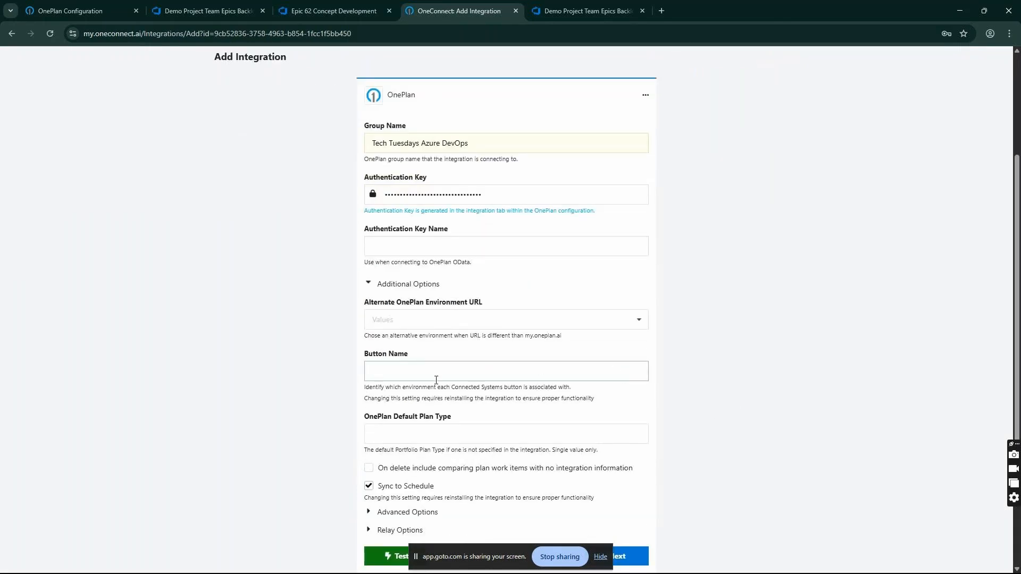
text(Demo)
- Test the OnePlan connection and continue through the integration setup to the Azure DevOps connection settings
scroll(661, 440, down, 2)
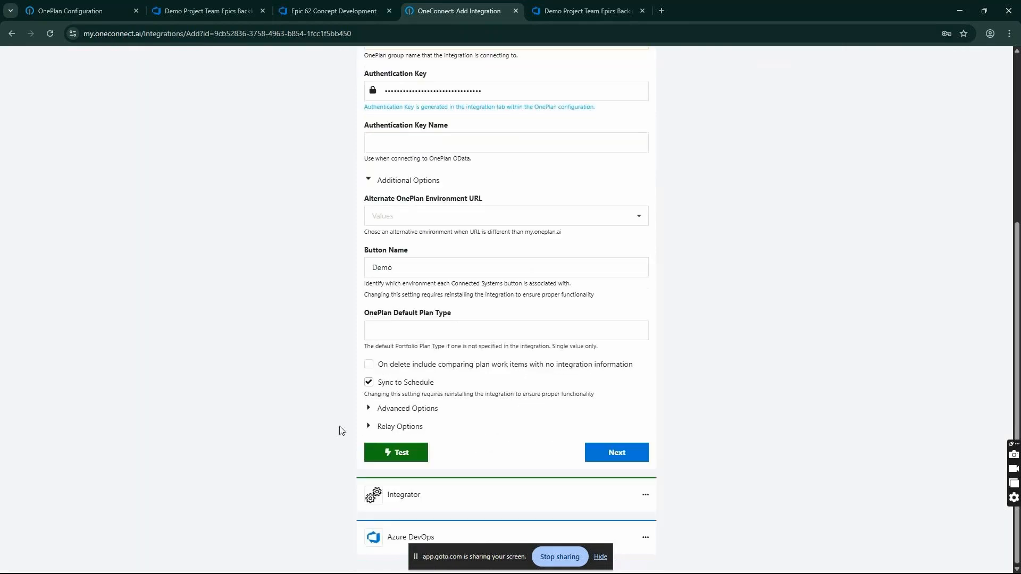
scroll(840, 437, up, 1)
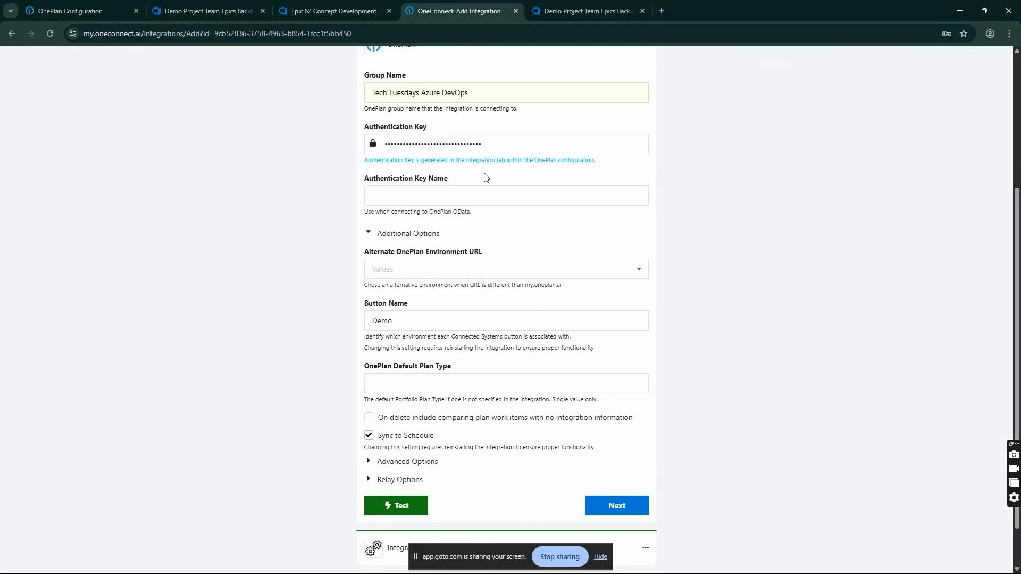
click(413, 506)
click(634, 506)
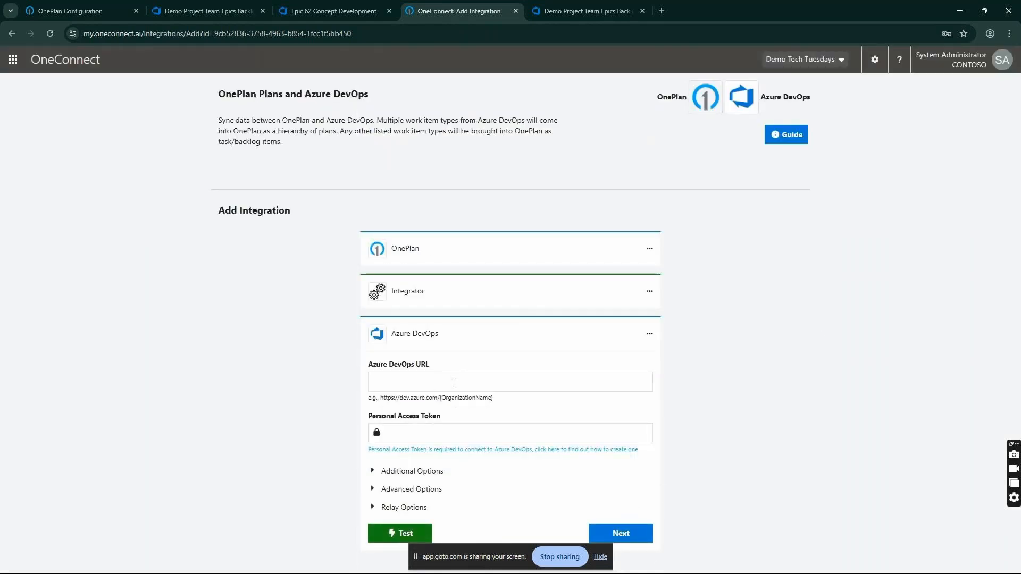
click(388, 11)
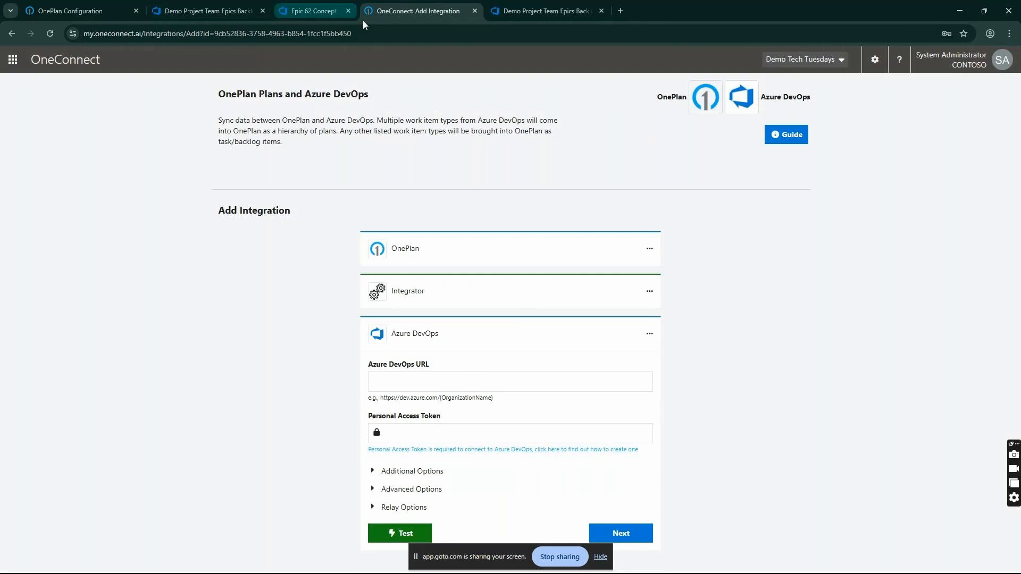
click(207, 11)
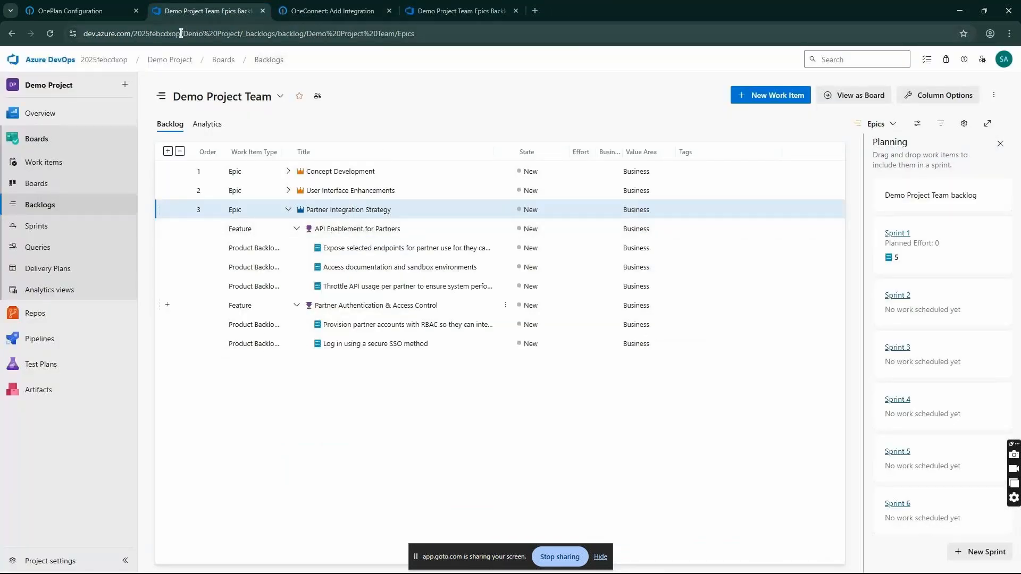
drag(184, 33, 53, 46)
key(ctrl+c)
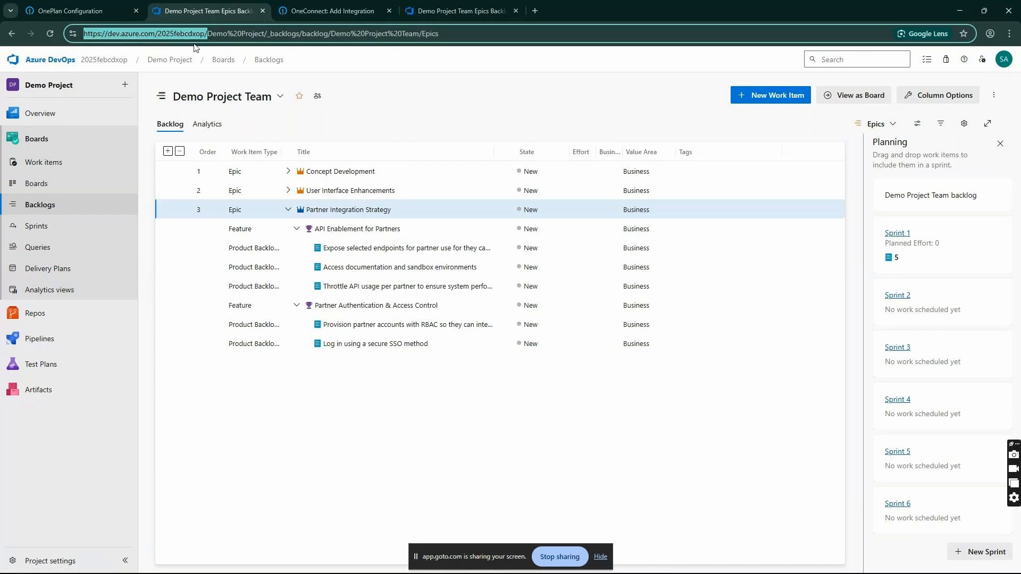
click(346, 14)
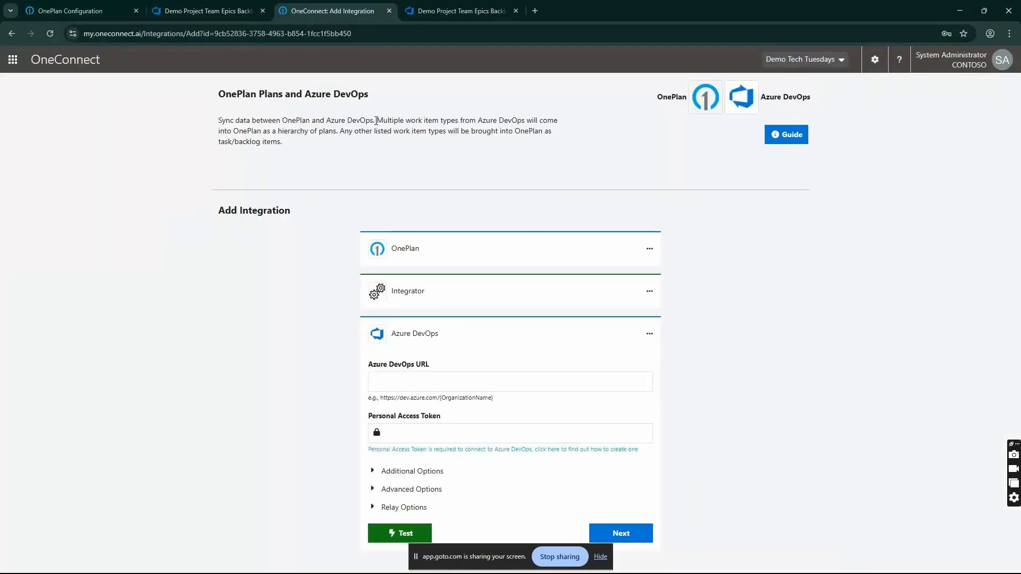
click(408, 380)
key(ctrl+v)
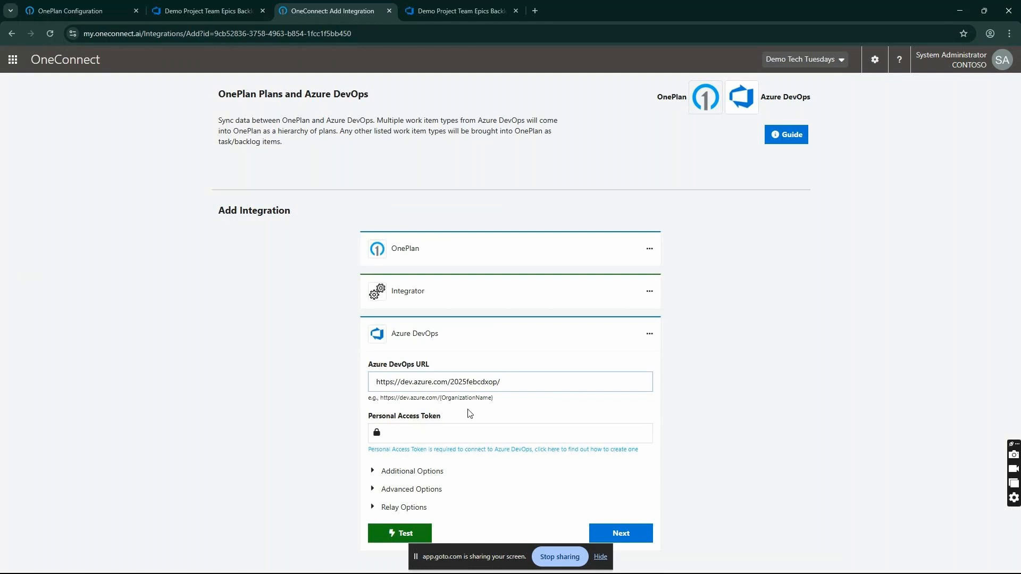
- Switch to Azure DevOps and start a new personal access token named Demo T.T in the user settings
click(473, 433)
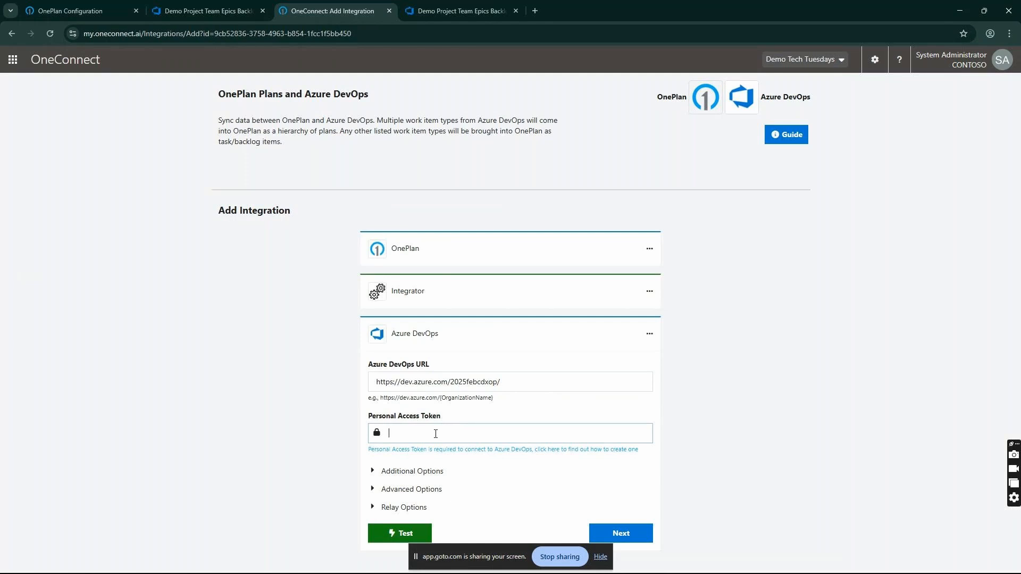
click(208, 11)
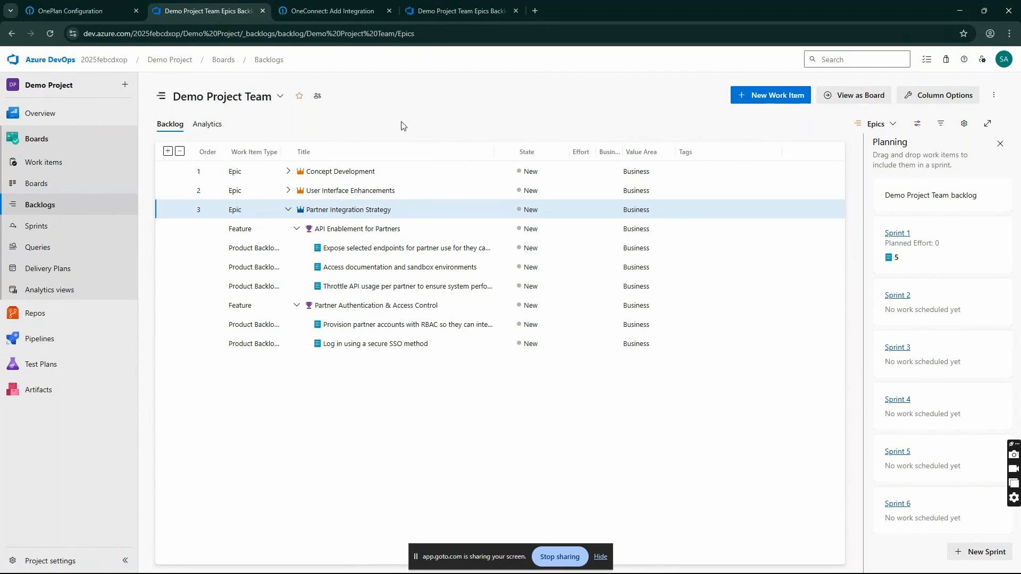
click(982, 59)
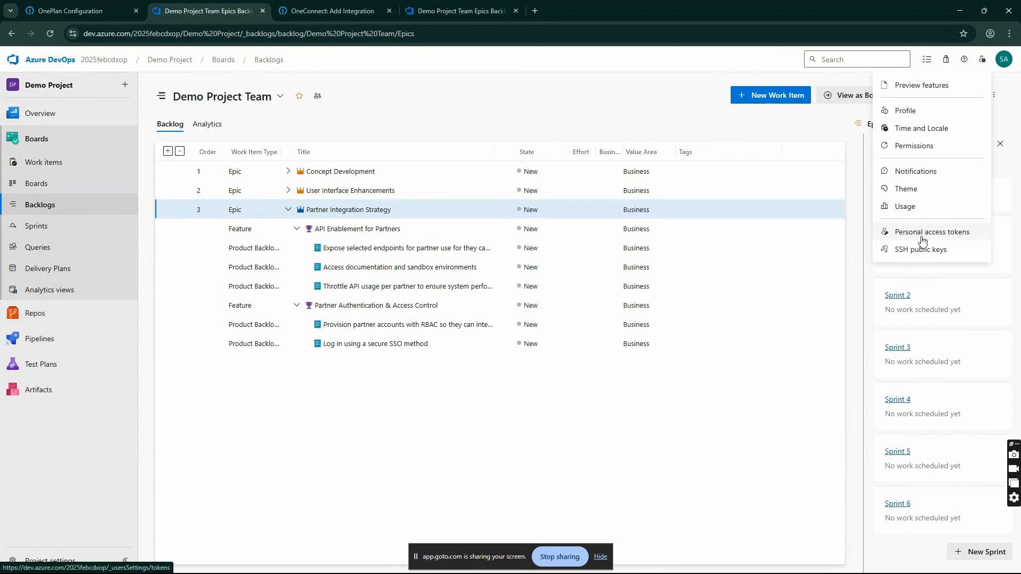
click(923, 240)
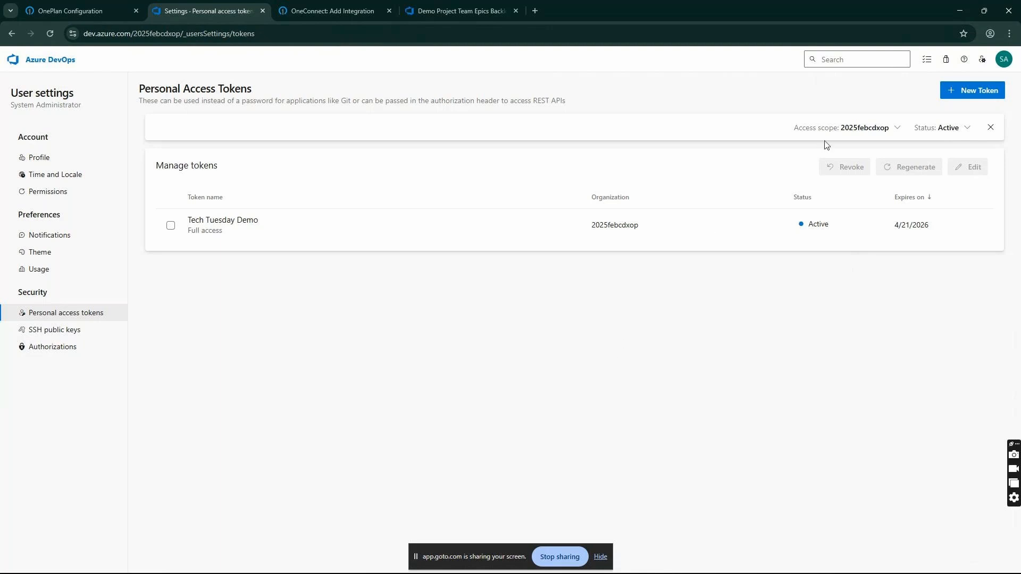
click(972, 91)
click(783, 119)
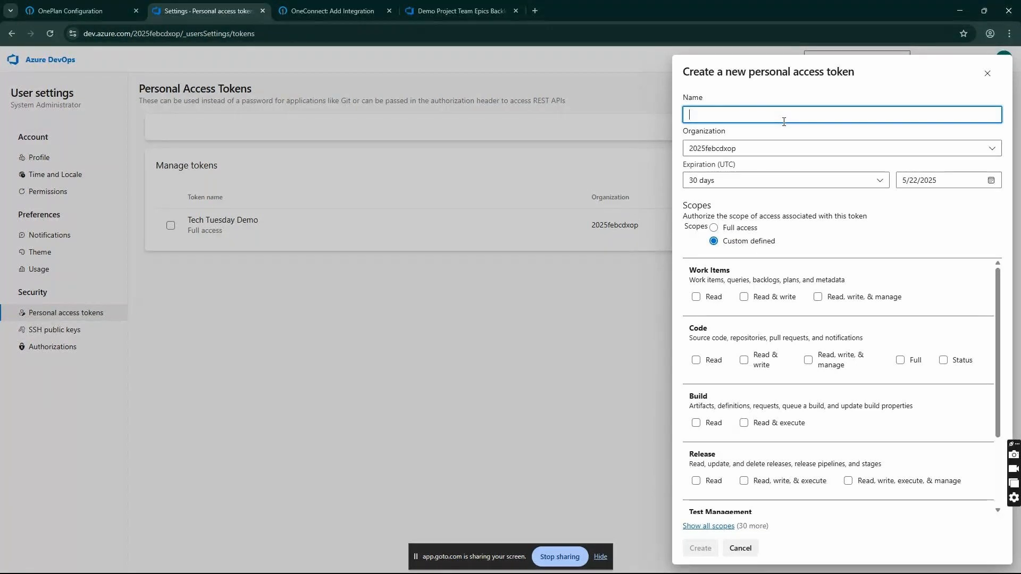
text(Demp)
text(o T)
text(.T)
- Set the new token's expiration to the custom date 4/21/2026
click(991, 182)
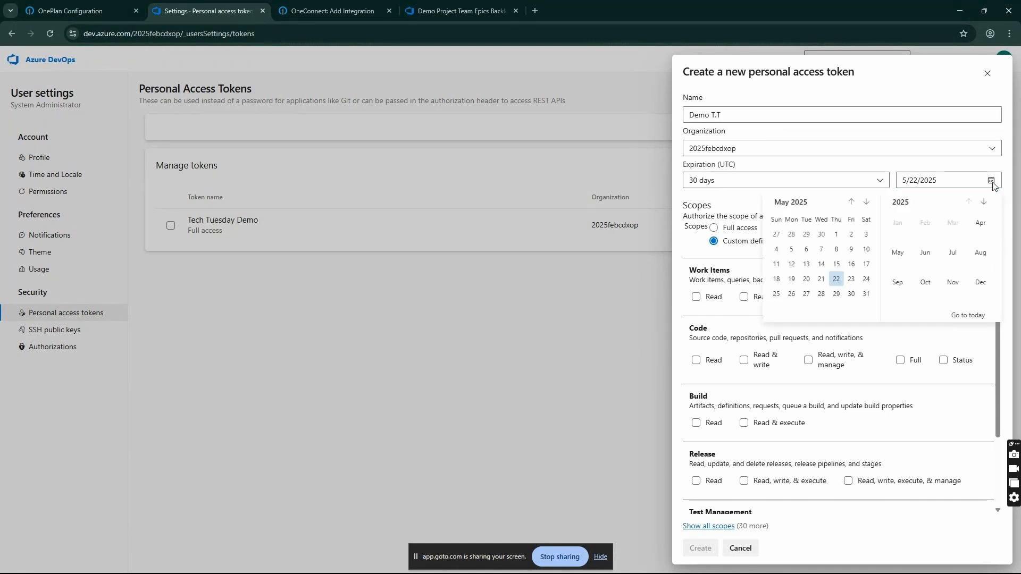
click(985, 203)
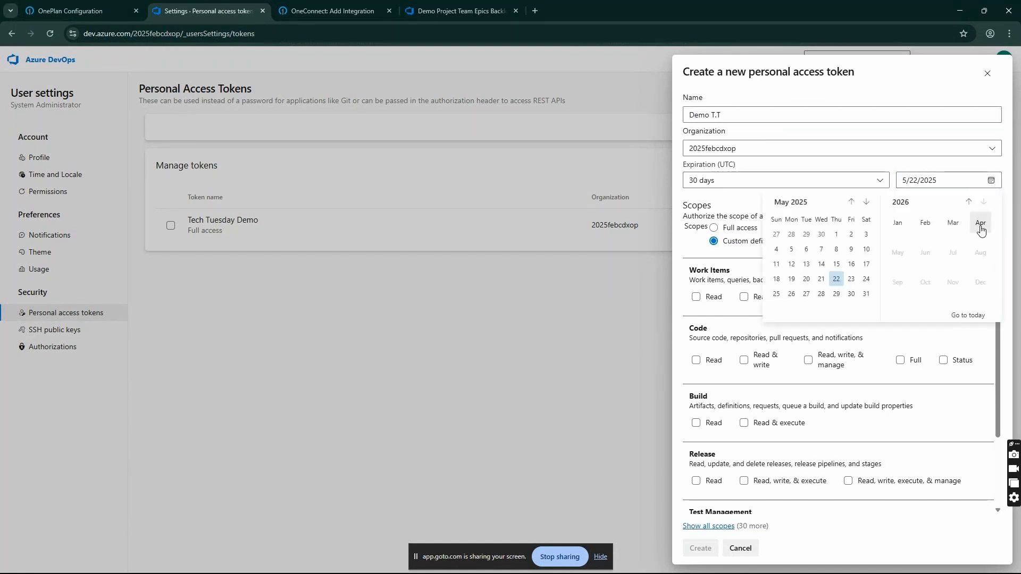
click(979, 224)
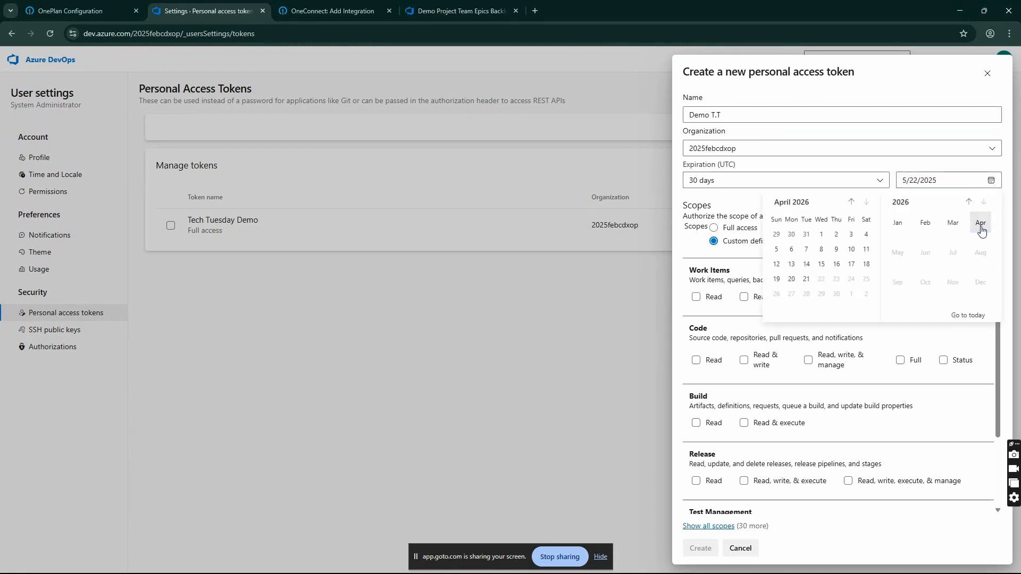
click(807, 280)
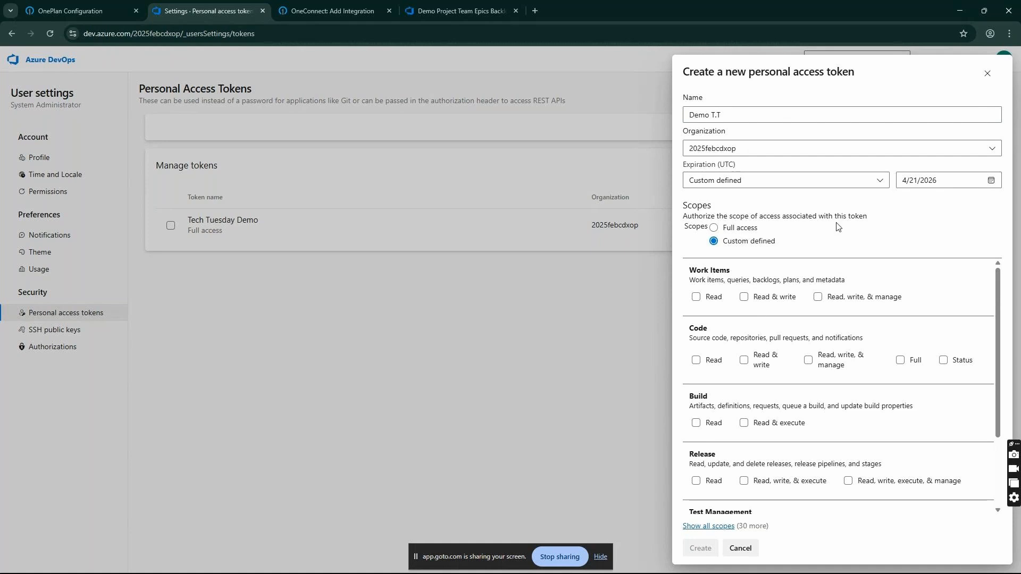
- Show all scopes for the new token and grant Read & manage access for Identity
click(713, 526)
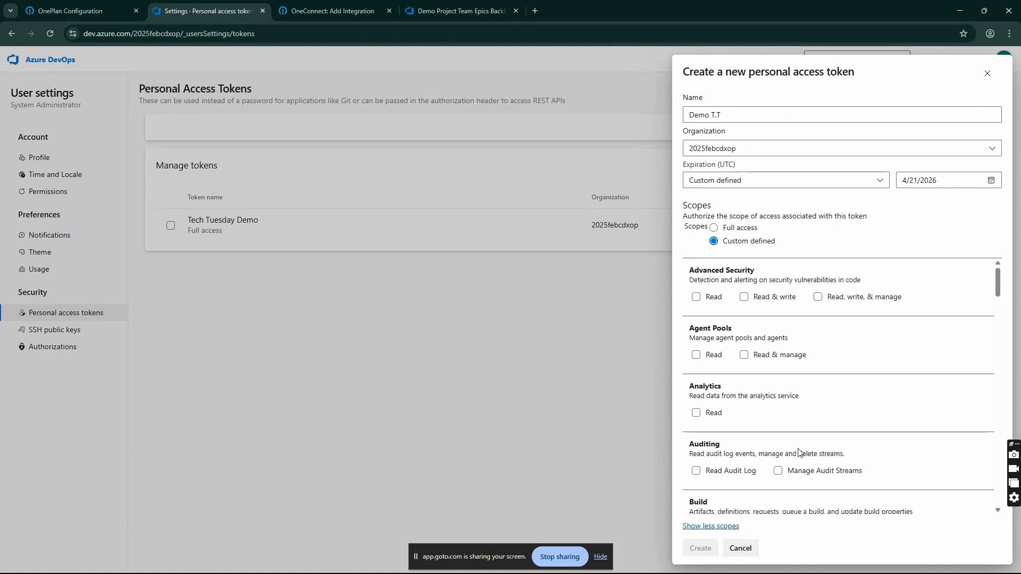
scroll(840, 355, down, 1)
scroll(837, 357, up, 1)
scroll(839, 358, down, 3)
scroll(853, 356, down, 5)
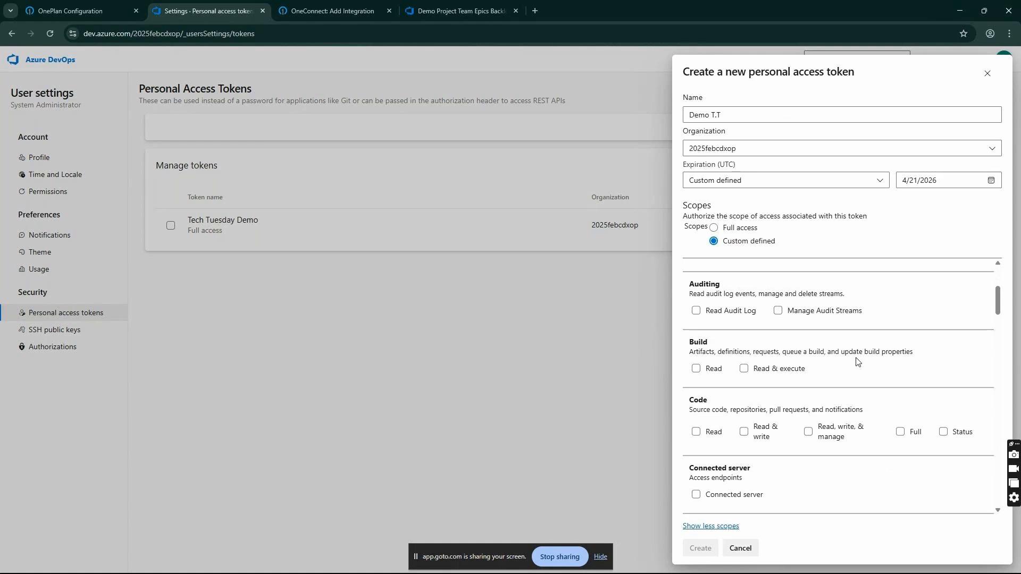
scroll(857, 362, down, 4)
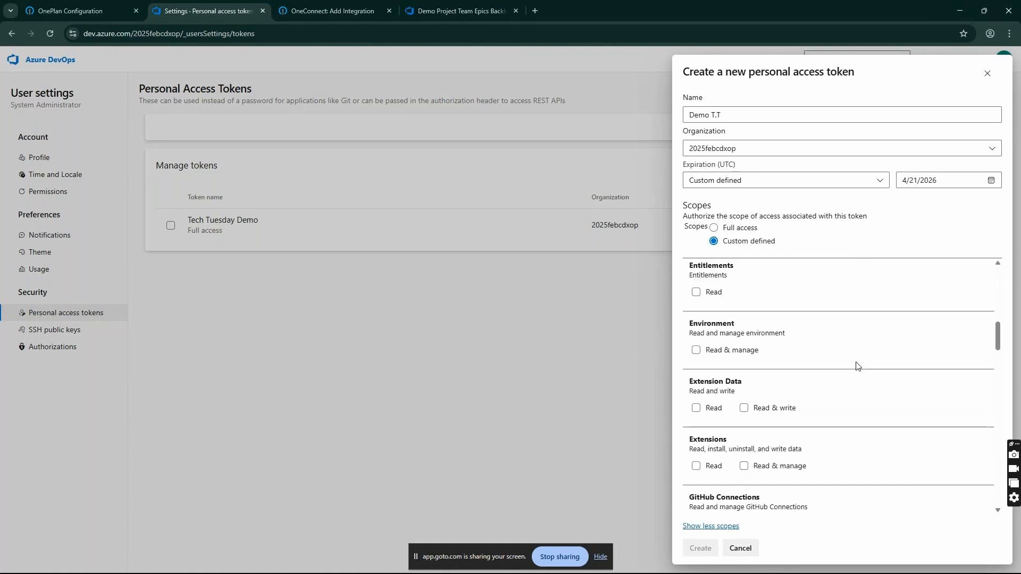
scroll(859, 377, down, 1)
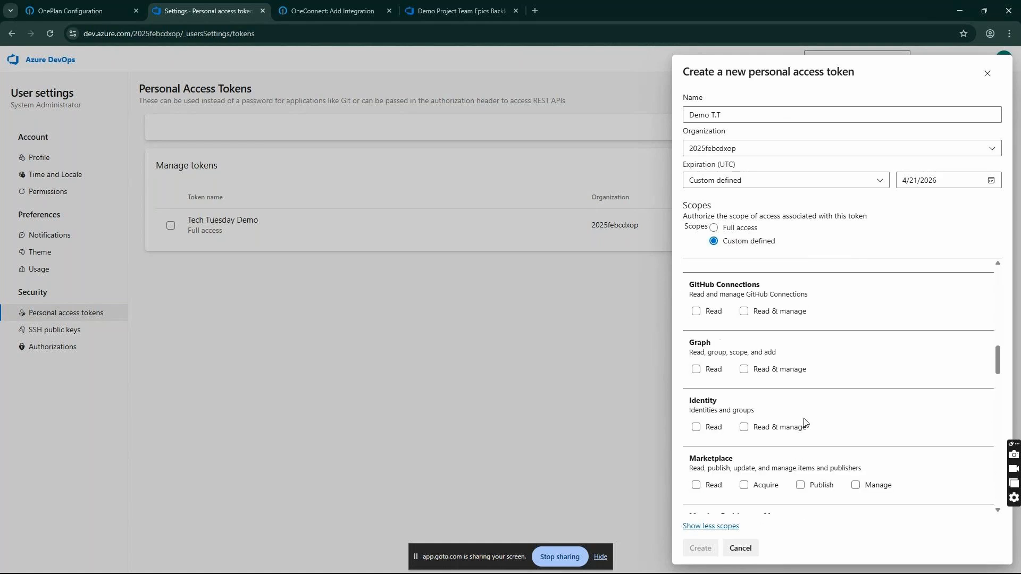
click(744, 427)
- Grant the token Read, write, & manage access for Work Items and create it
scroll(868, 418, down, 7)
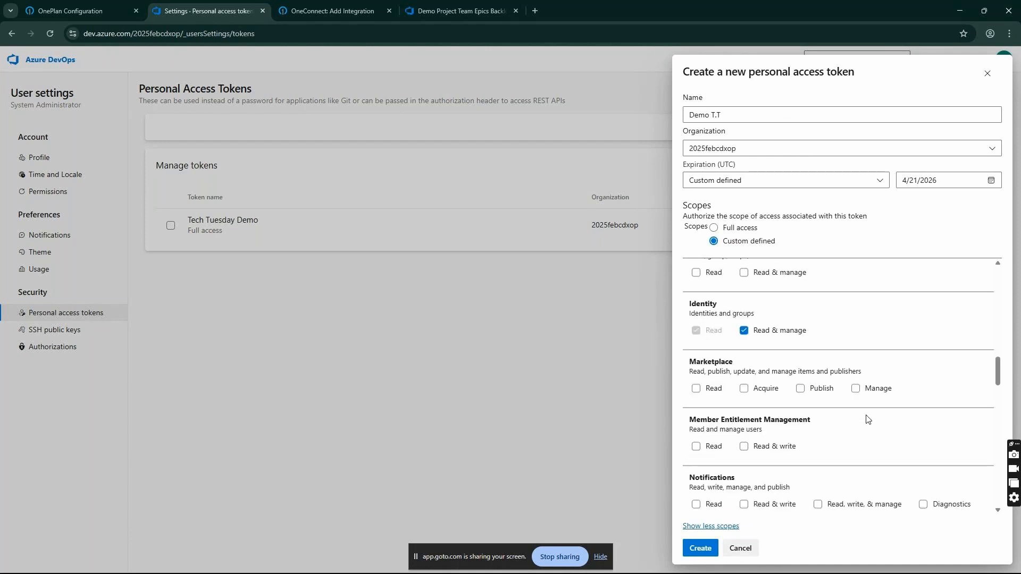
scroll(868, 419, down, 3)
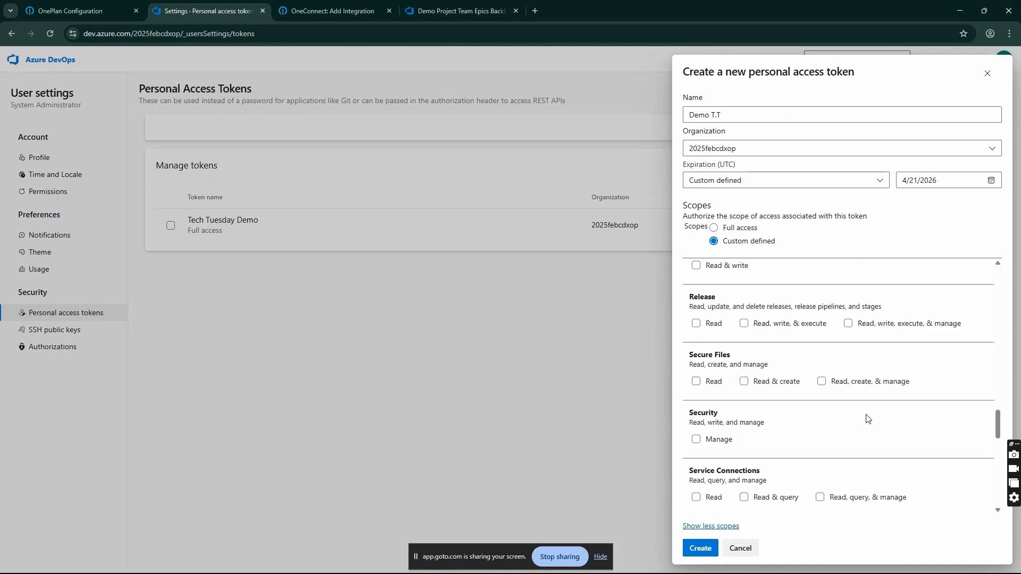
scroll(867, 419, up, 2)
scroll(866, 420, down, 5)
scroll(867, 421, down, 7)
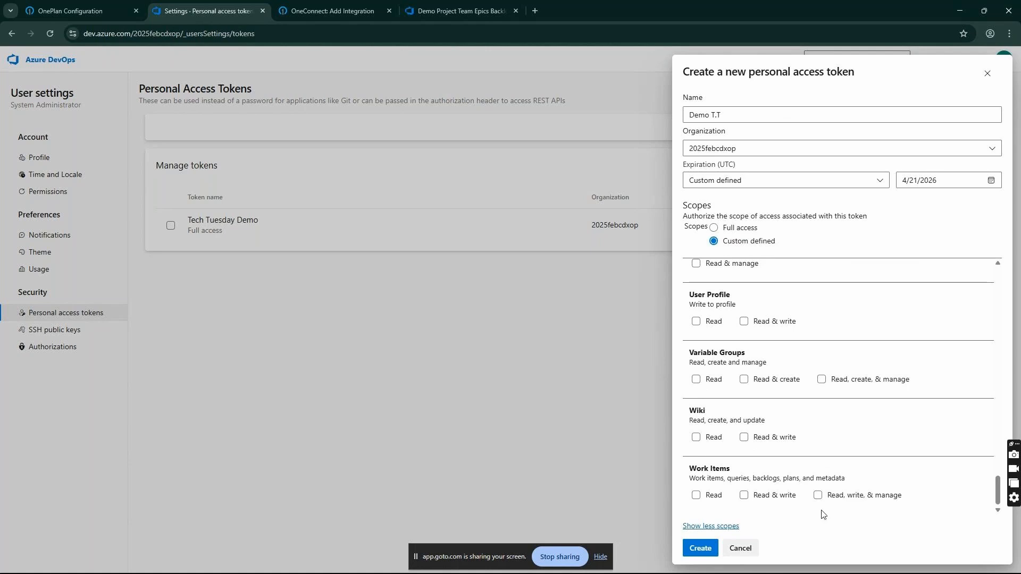
click(820, 496)
click(700, 553)
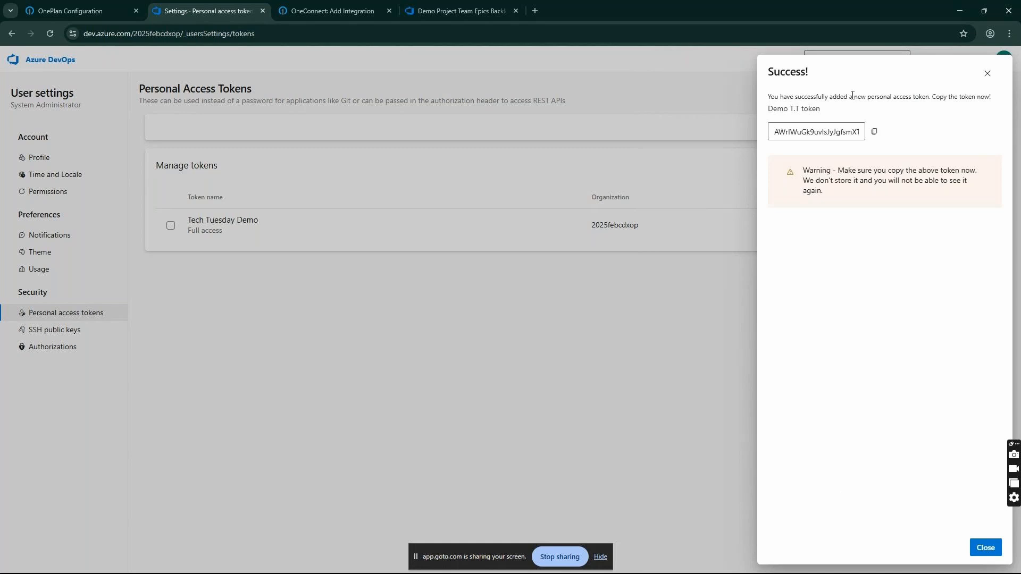
- Copy the newly created token and paste it as the Personal Access Token of the OneConnect integration
click(875, 133)
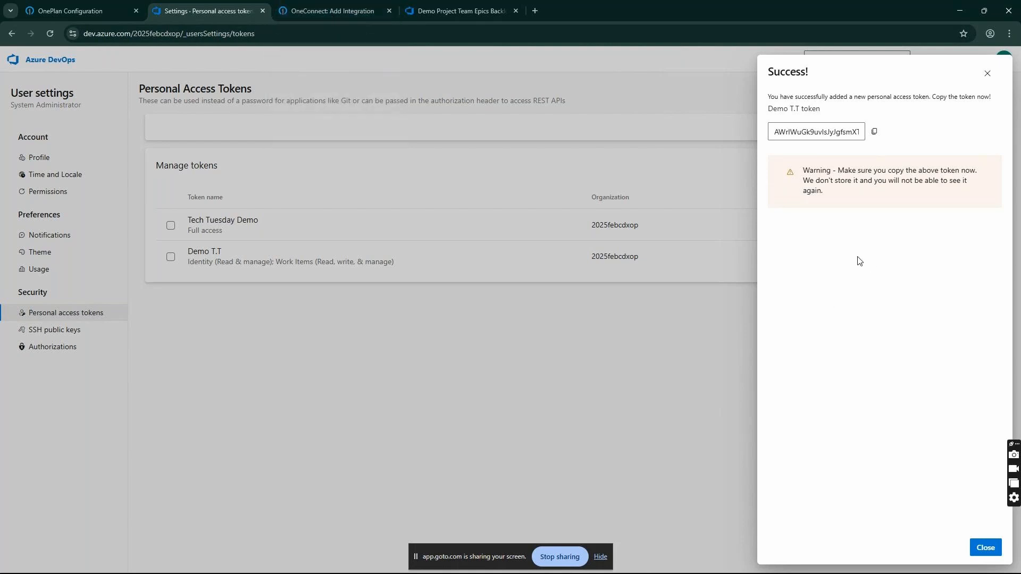
click(984, 547)
click(247, 259)
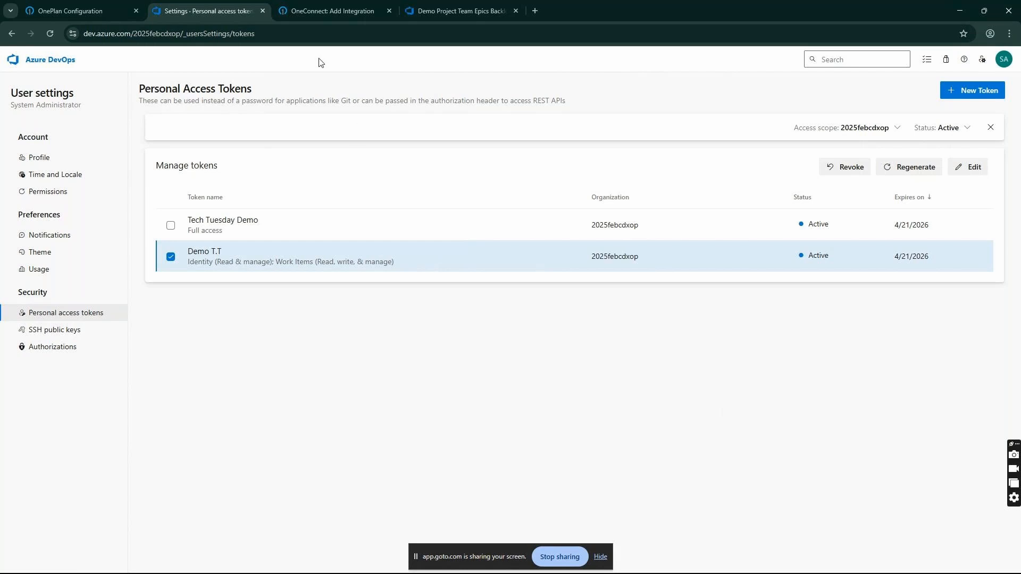
click(346, 8)
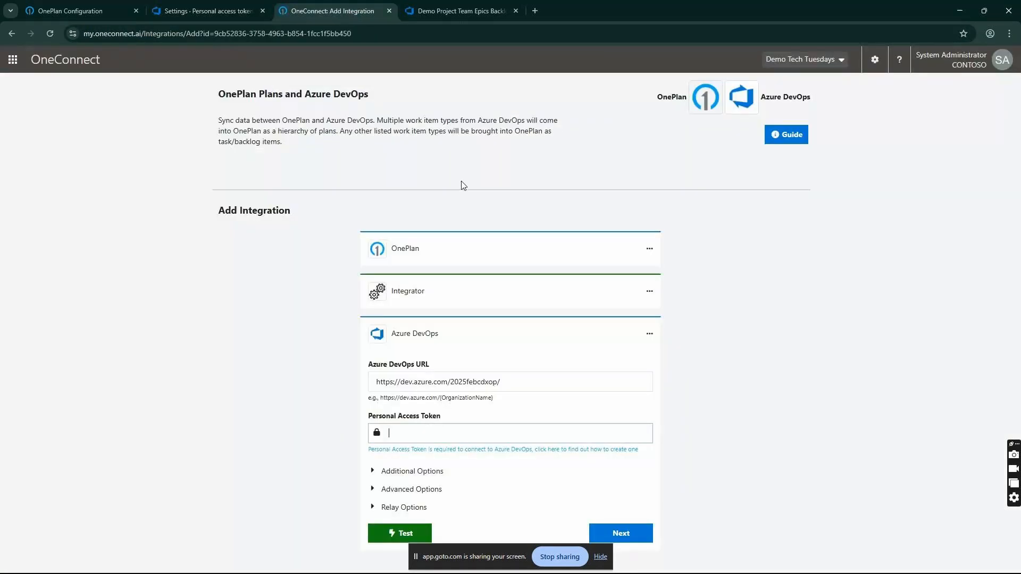
click(443, 434)
key(ctrl+v)
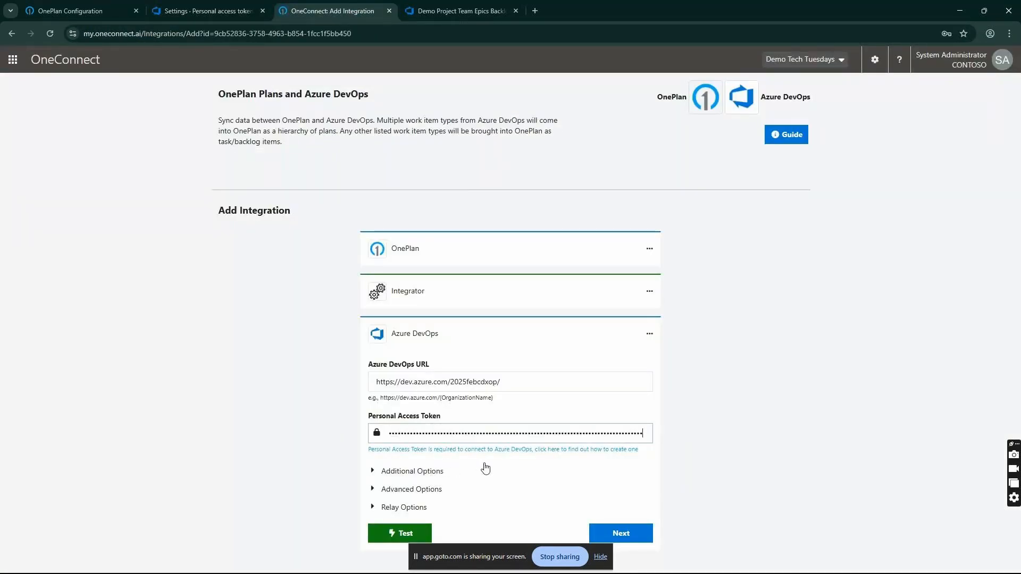
- Expand the Azure DevOps additional options, test the connection and continue to validate and add the integration
click(412, 472)
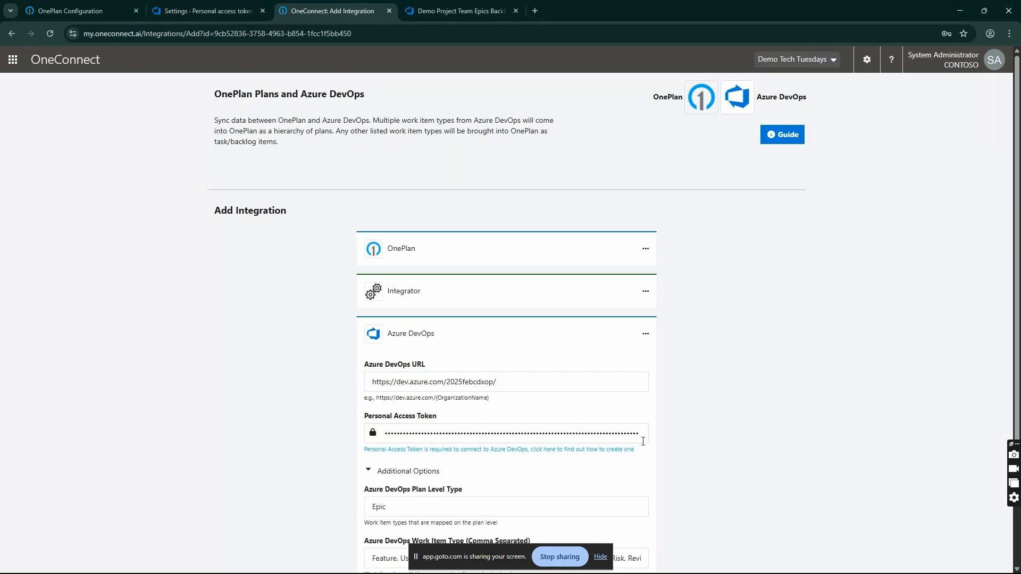
scroll(505, 460, down, 3)
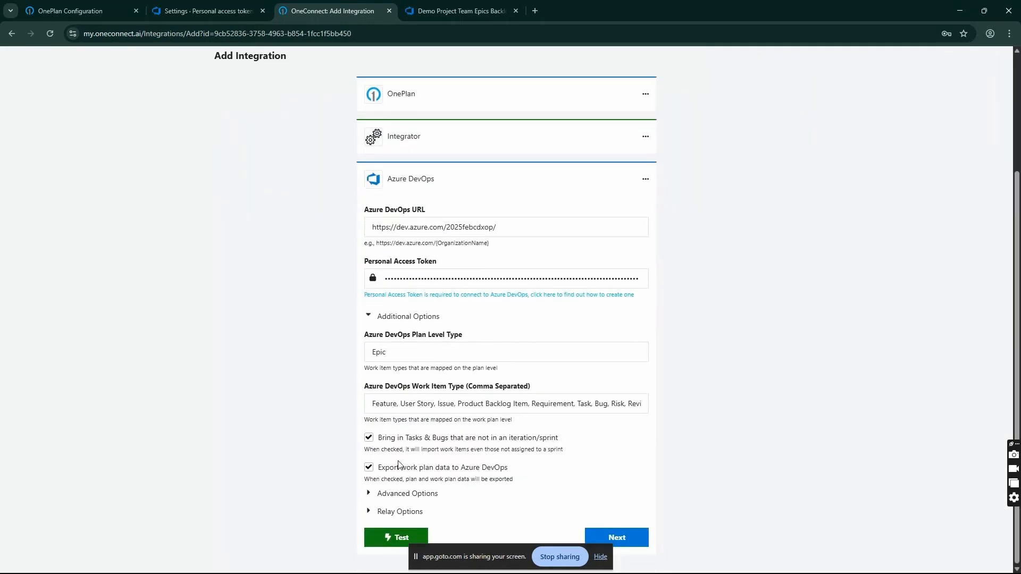
click(396, 537)
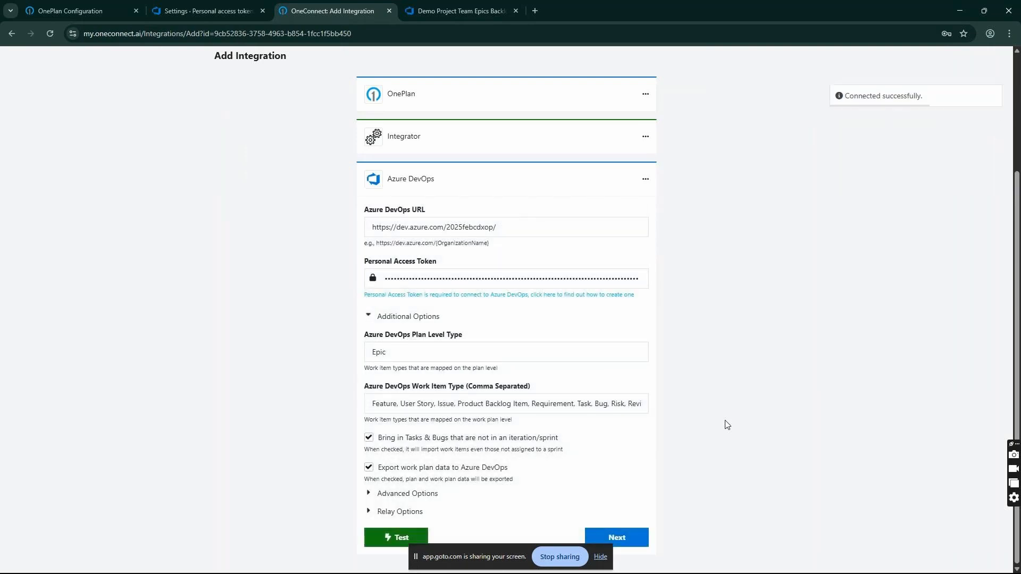
click(638, 542)
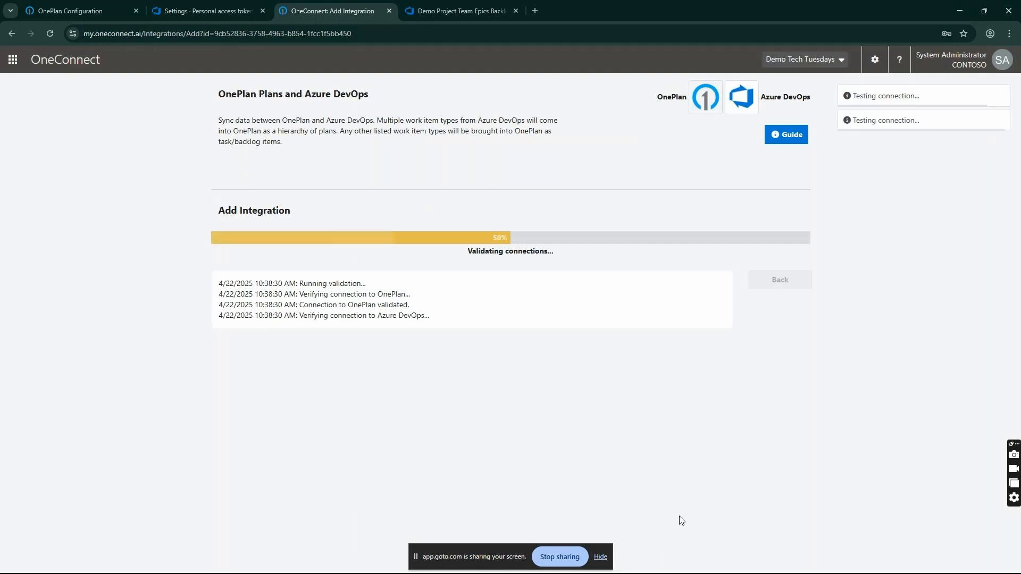
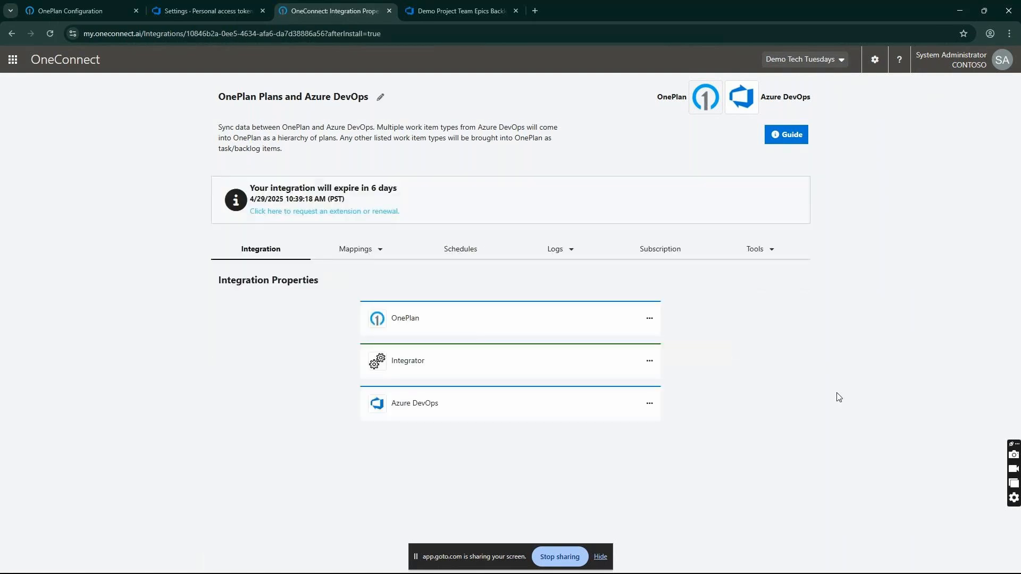
- Review the field mappings between OnePlan and Azure DevOps, and open the integration's schedules
click(363, 253)
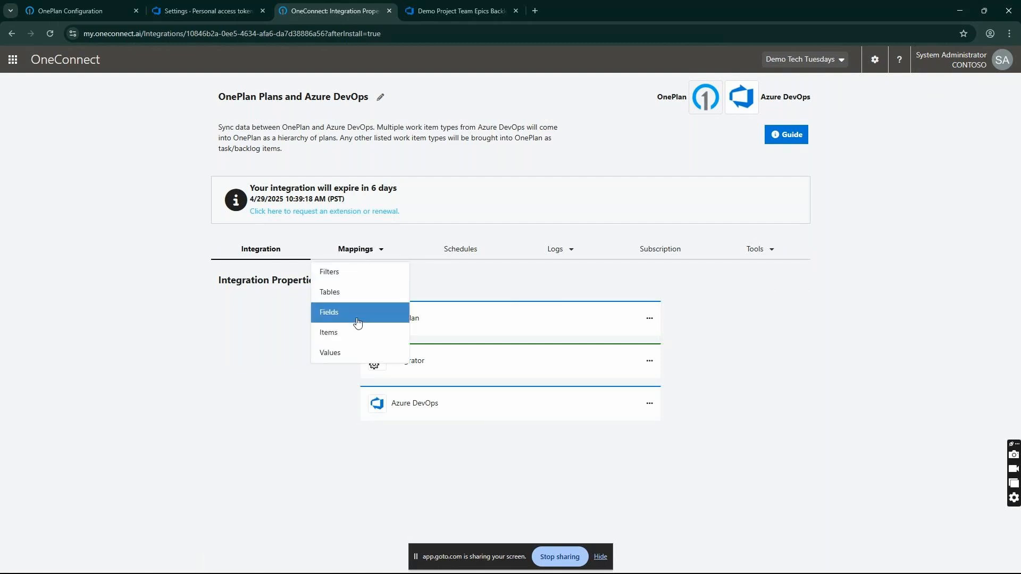
click(356, 318)
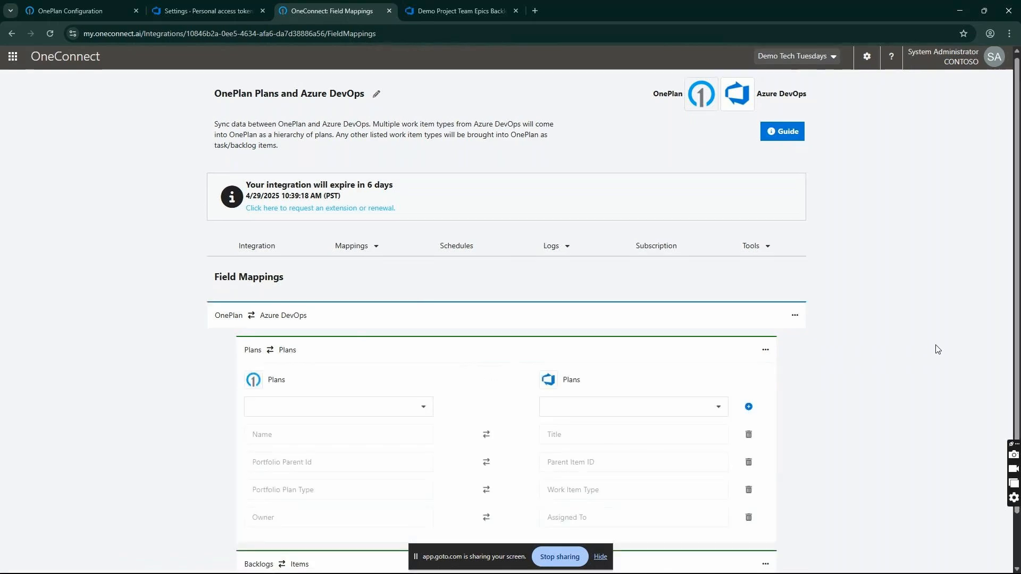
scroll(927, 355, down, 1)
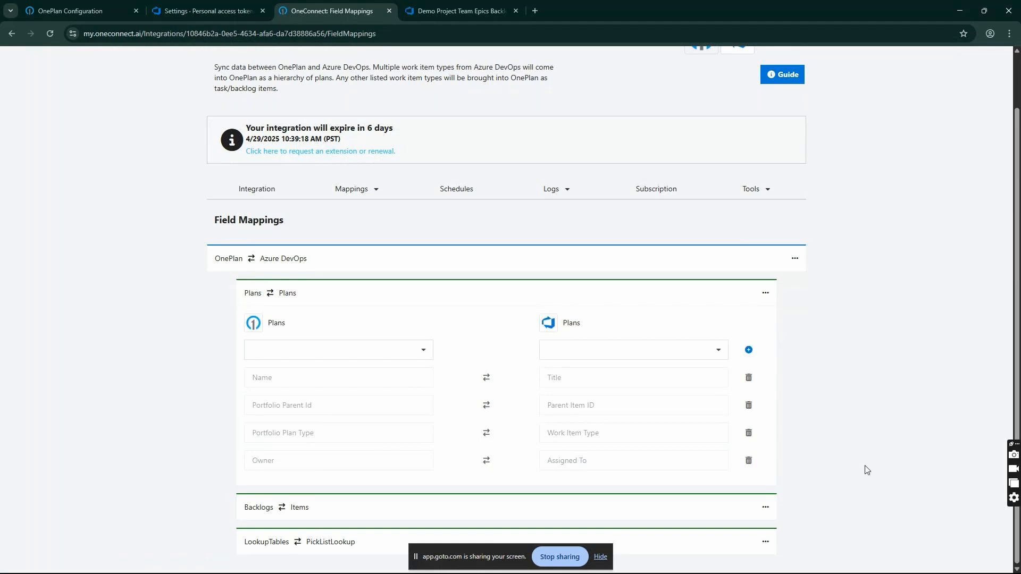
click(453, 190)
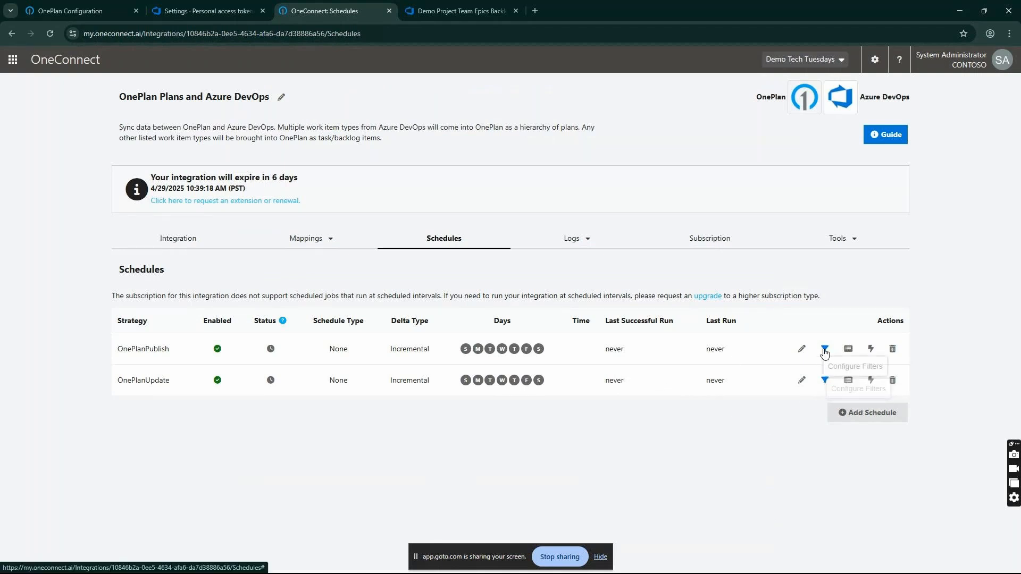
- Open the OnePlanUpdate schedule's filters and delete both rules from the Azure DevOps to OnePlan Plans filter
click(824, 381)
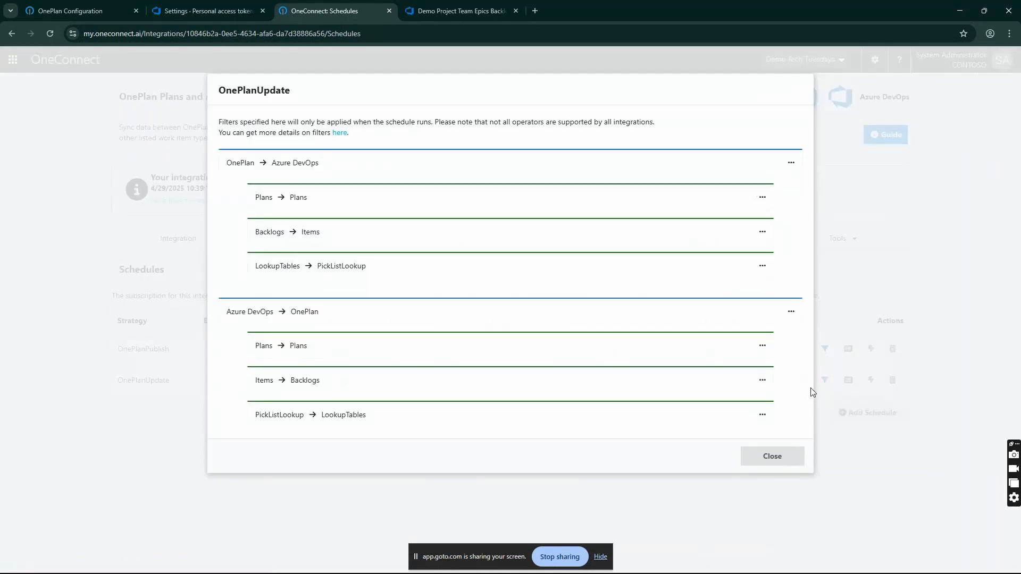
click(469, 344)
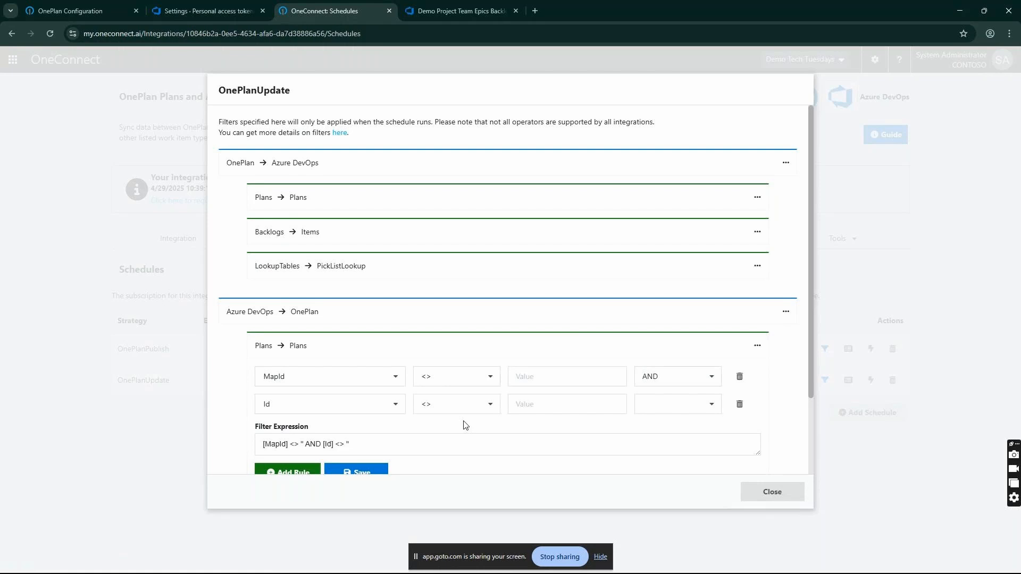
click(741, 405)
click(740, 378)
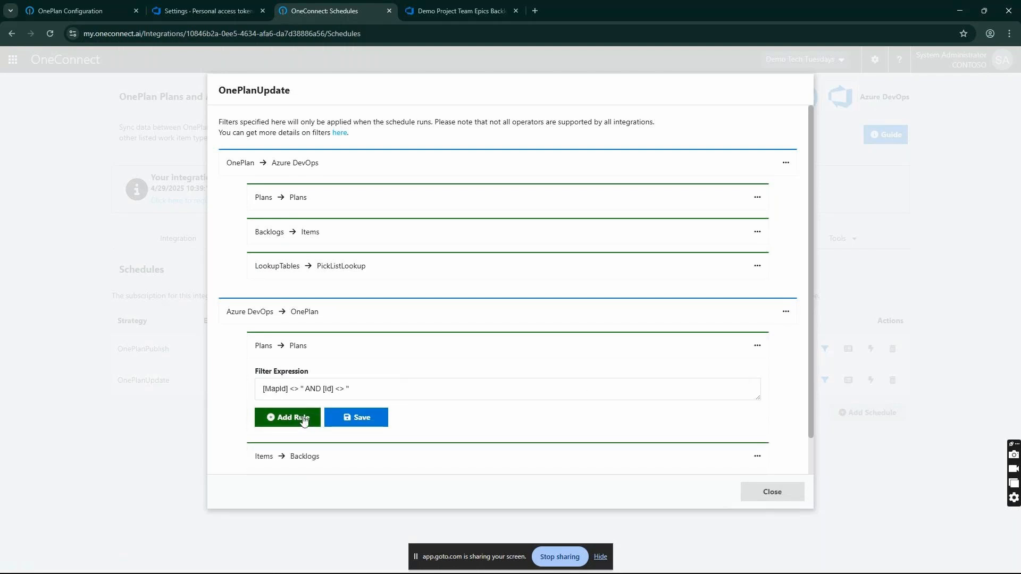
- Add a rule to the Azure DevOps to OnePlan Plans filter with Work Item Type = Epic, save it and close the filters
click(304, 420)
click(396, 377)
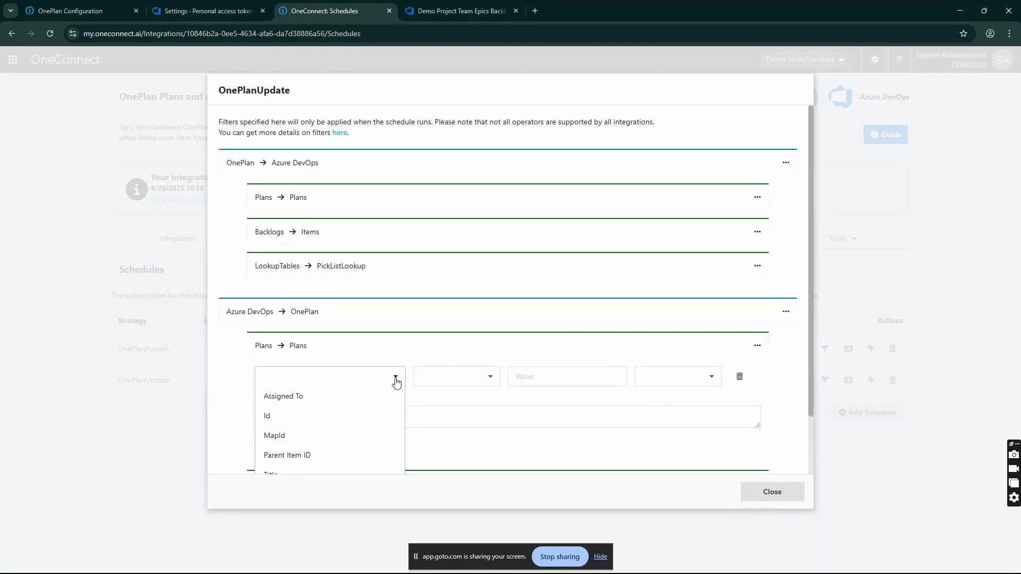
click(357, 423)
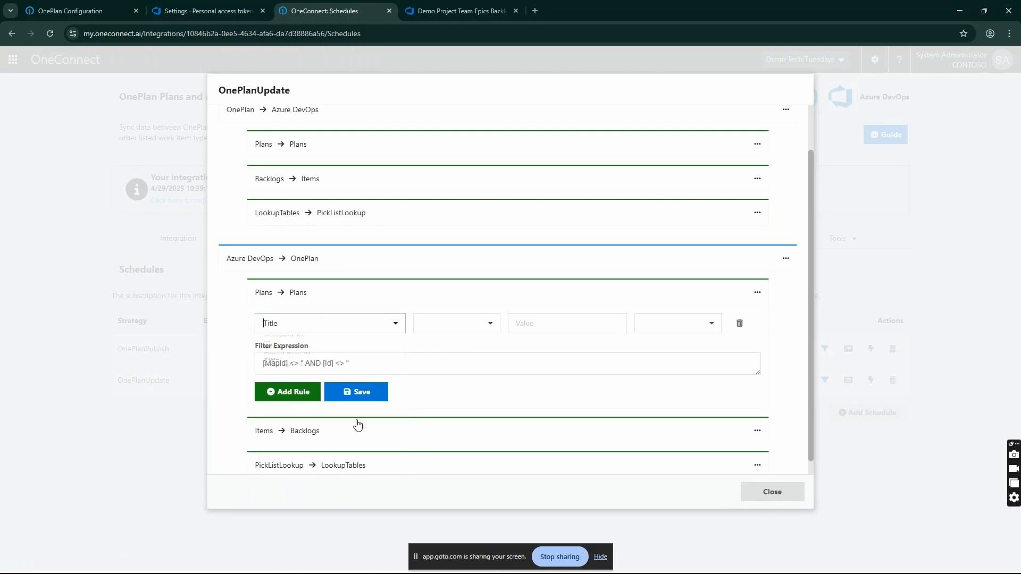
click(483, 326)
click(461, 344)
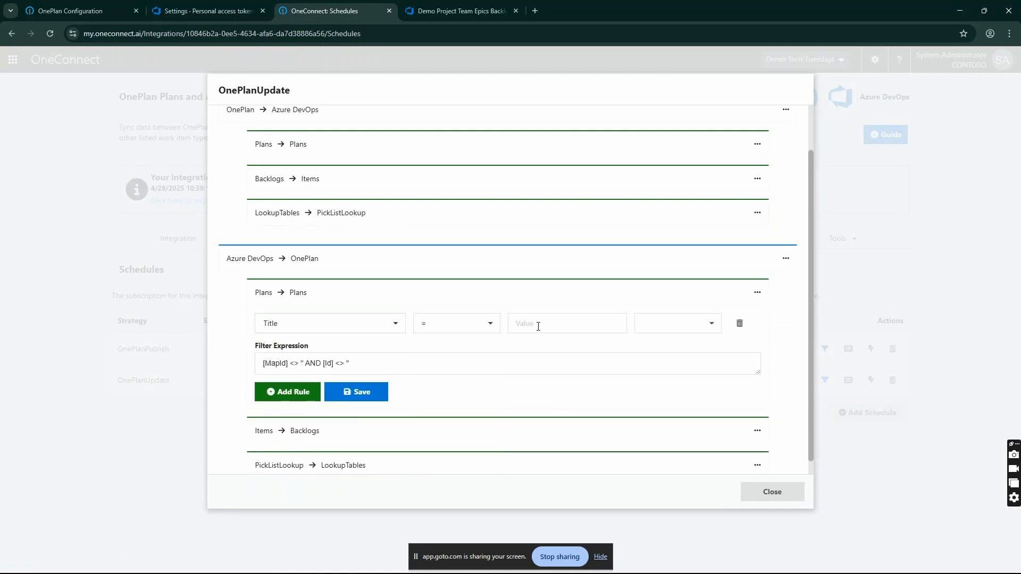
click(391, 330)
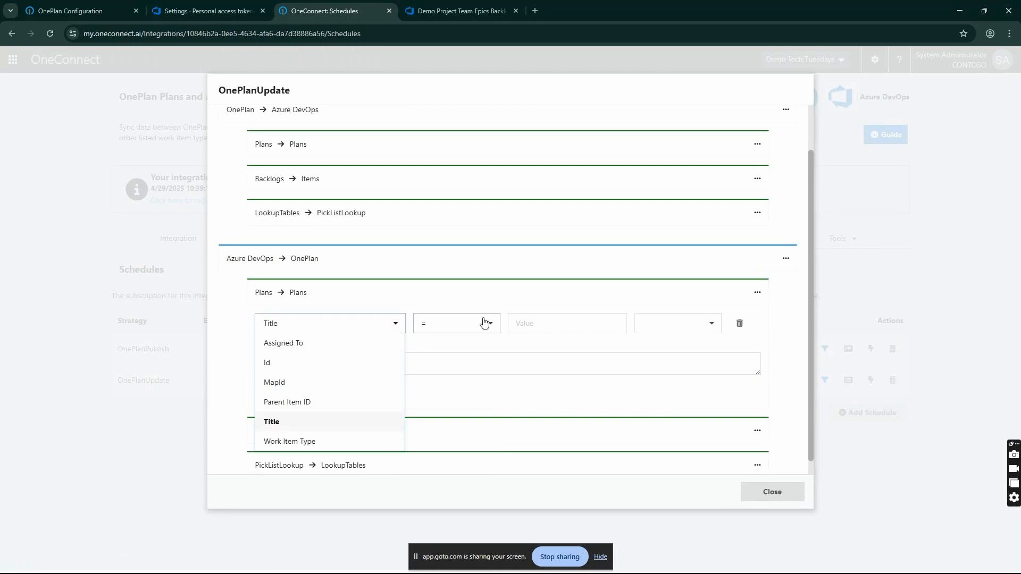
click(342, 443)
click(538, 327)
text(Epic)
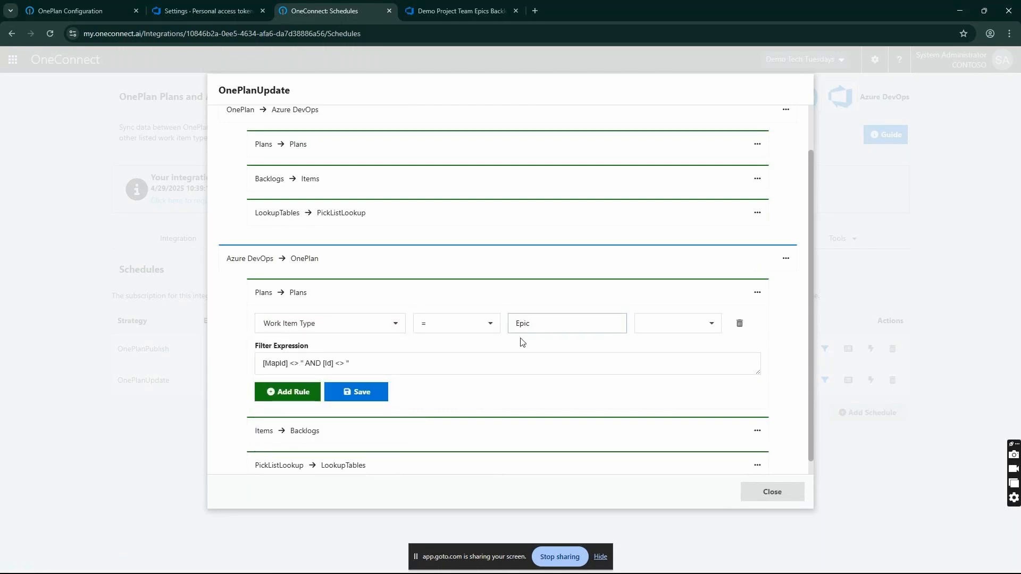
click(353, 392)
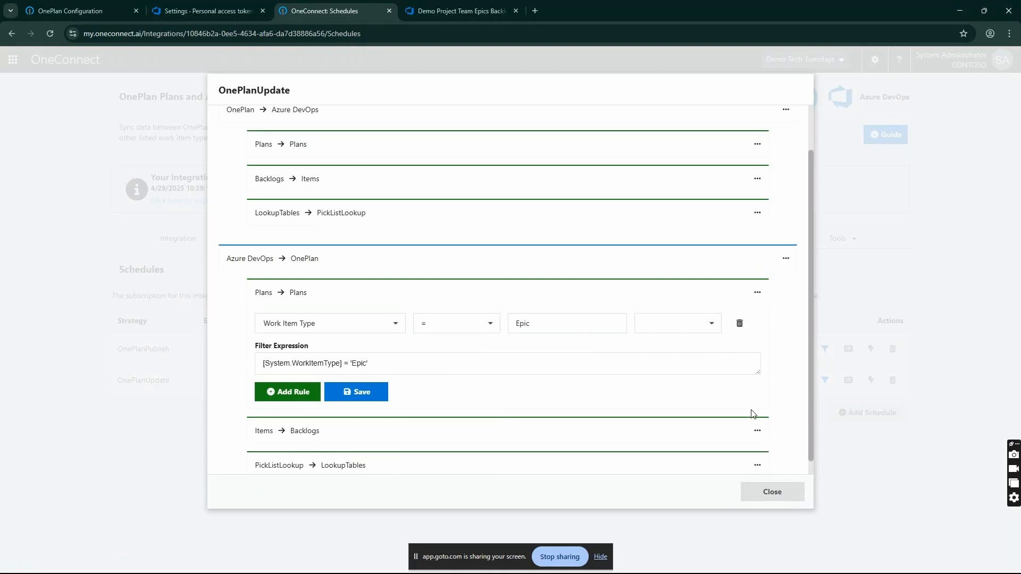
click(780, 495)
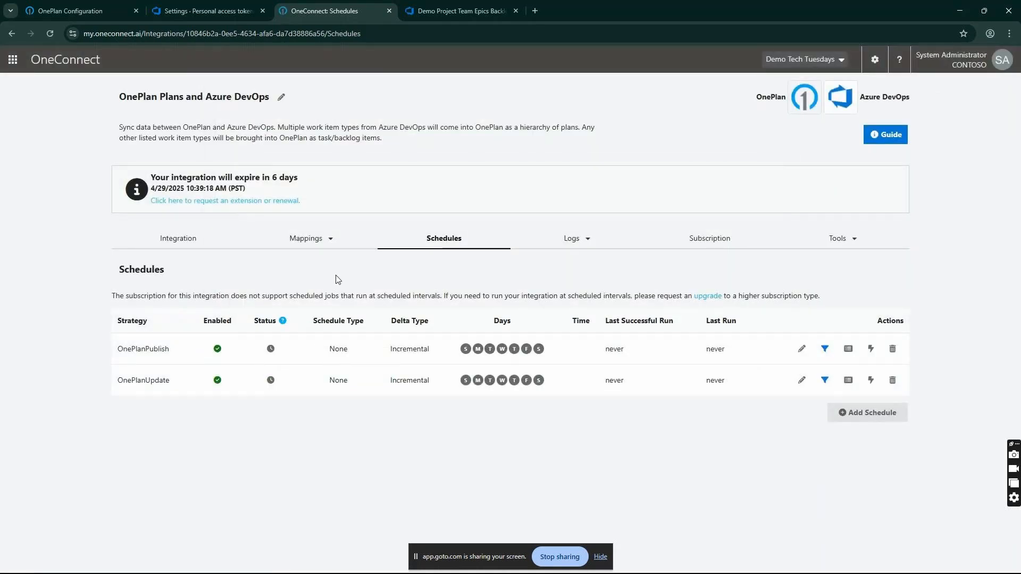
- Rename the integration as "OnePlan Plans and Azure DevOps - Demo" and save it
click(280, 106)
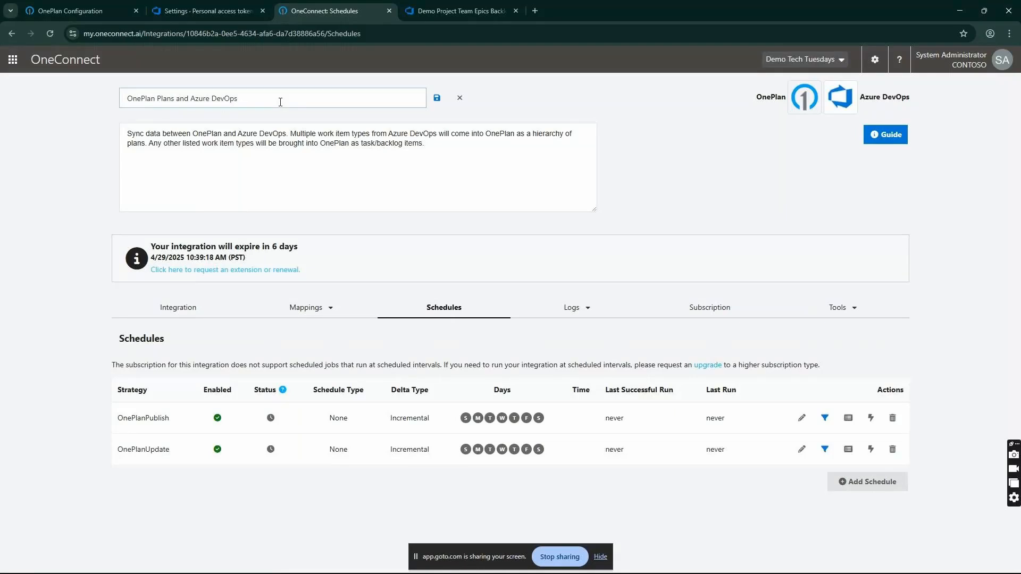
text(-)
key(BackSpace)
key(BackSpace)
key(BackSpace)
text(Demo)
click(436, 99)
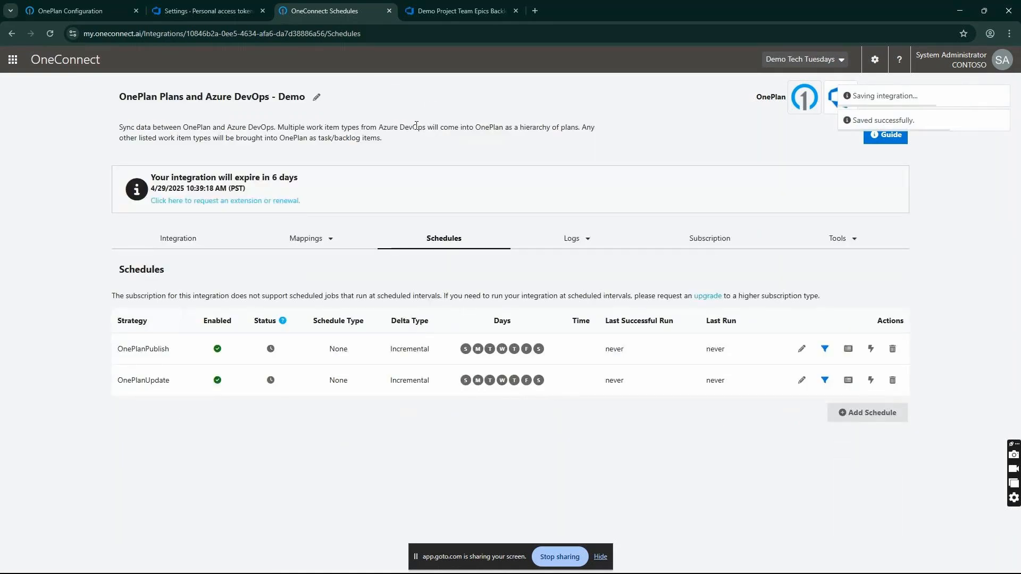
- Return to the integrations list and check the entry of the Demo integration
click(80, 62)
drag(414, 257, 348, 254)
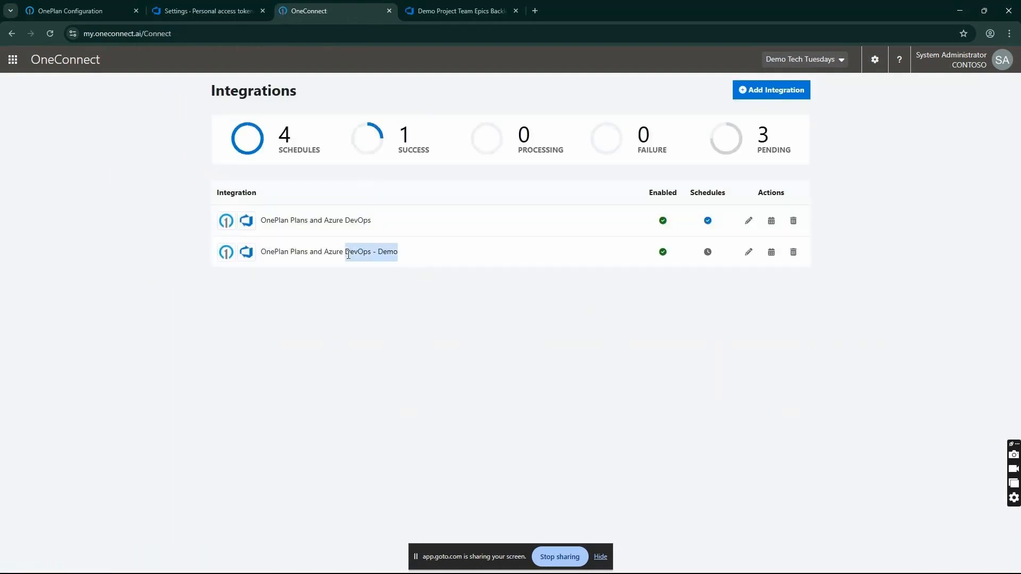
click(421, 266)
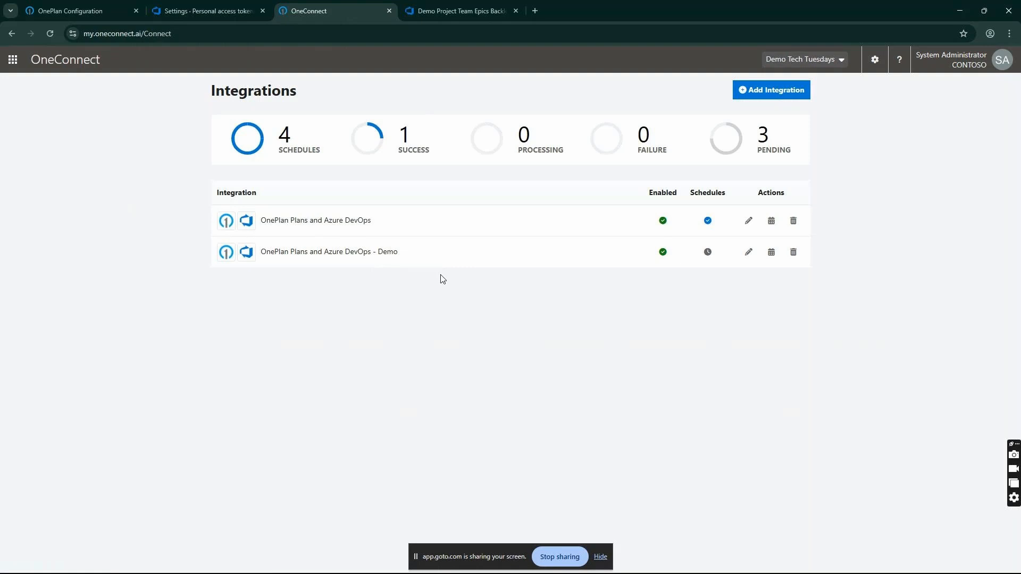
- Switch to OnePlan, open the portfolio and expand Professional Services Delivery down to the projects of its Customer Success program
click(94, 12)
click(60, 69)
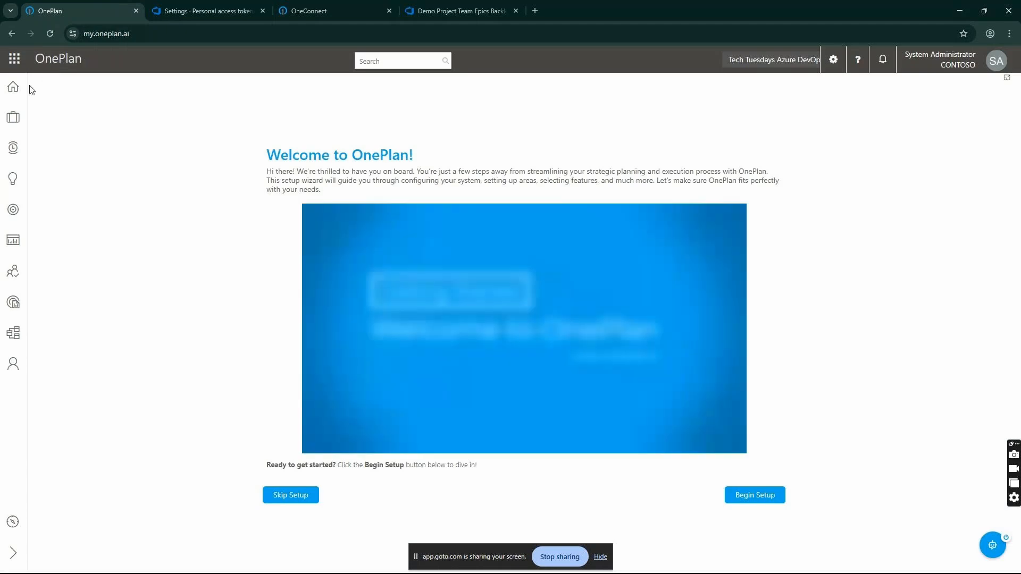
click(13, 240)
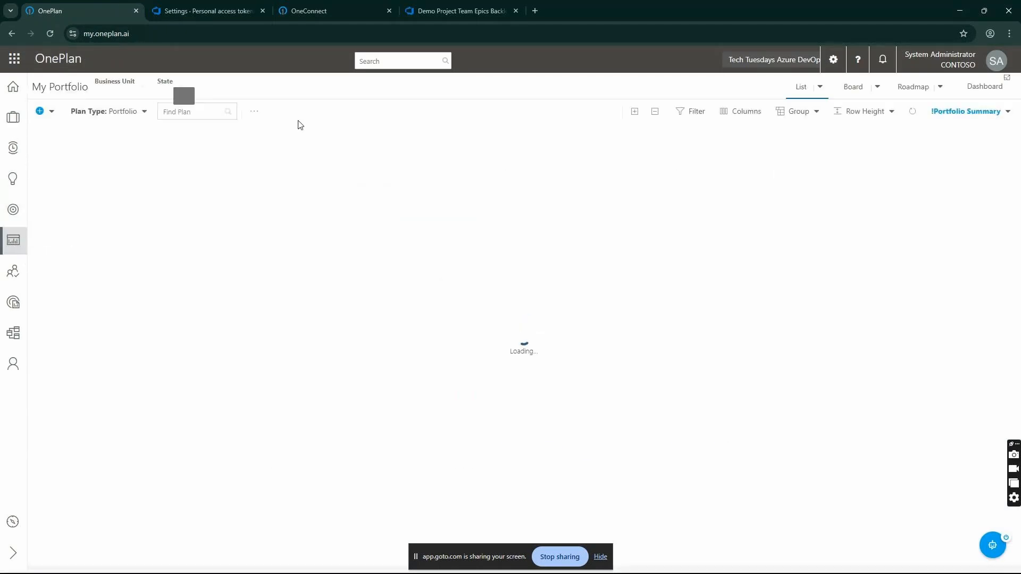
click(192, 239)
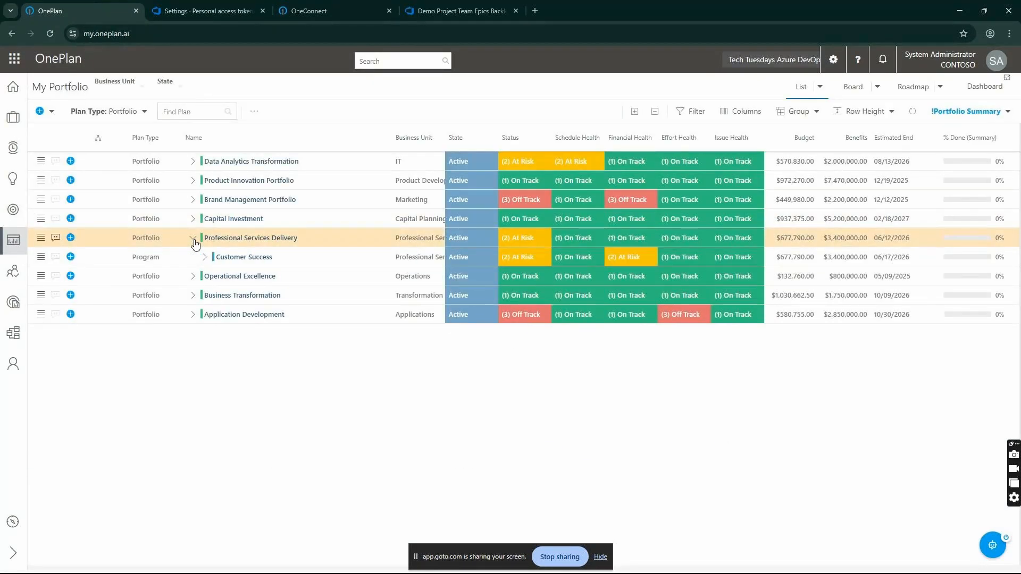
click(205, 257)
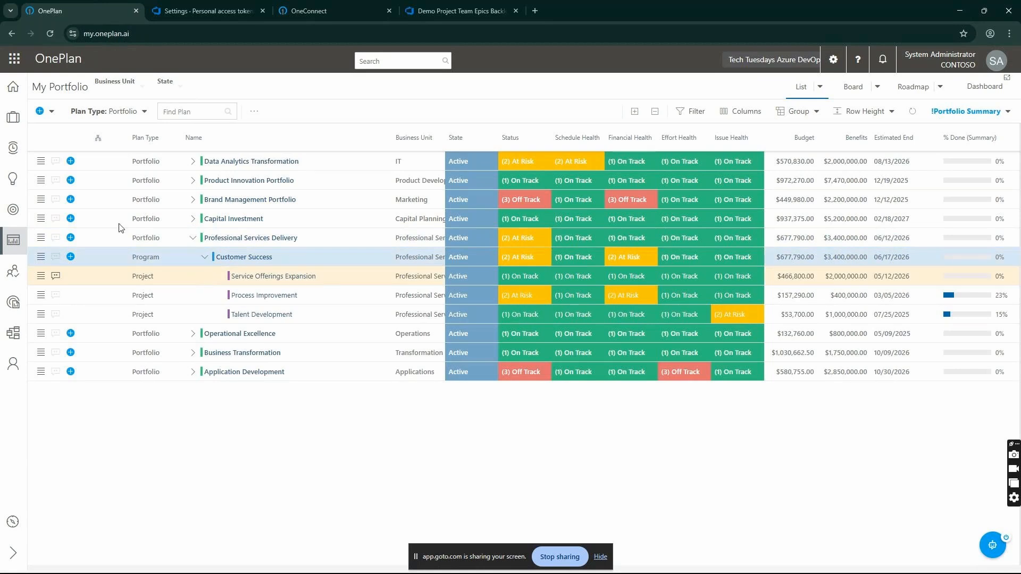
- Show the Epic plan type in the portfolio and add a new epic named "Testing Multiple Integrations"
click(121, 111)
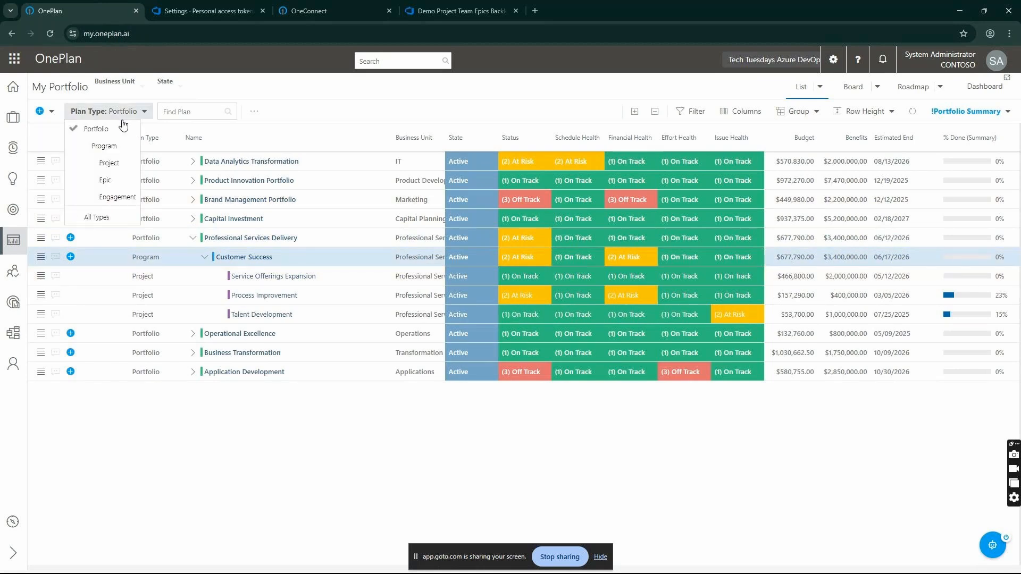
click(113, 182)
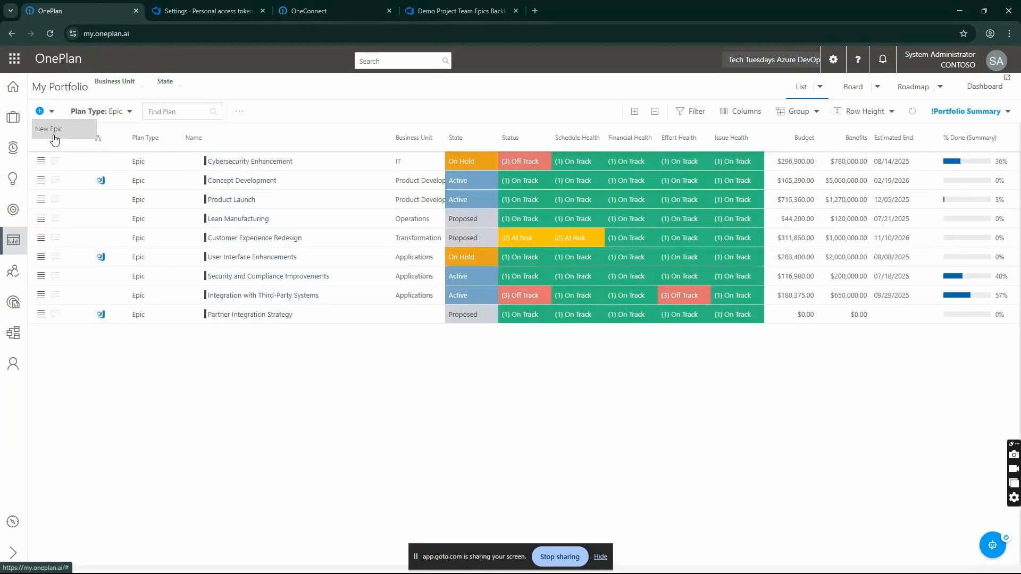
click(40, 111)
click(489, 222)
click(484, 268)
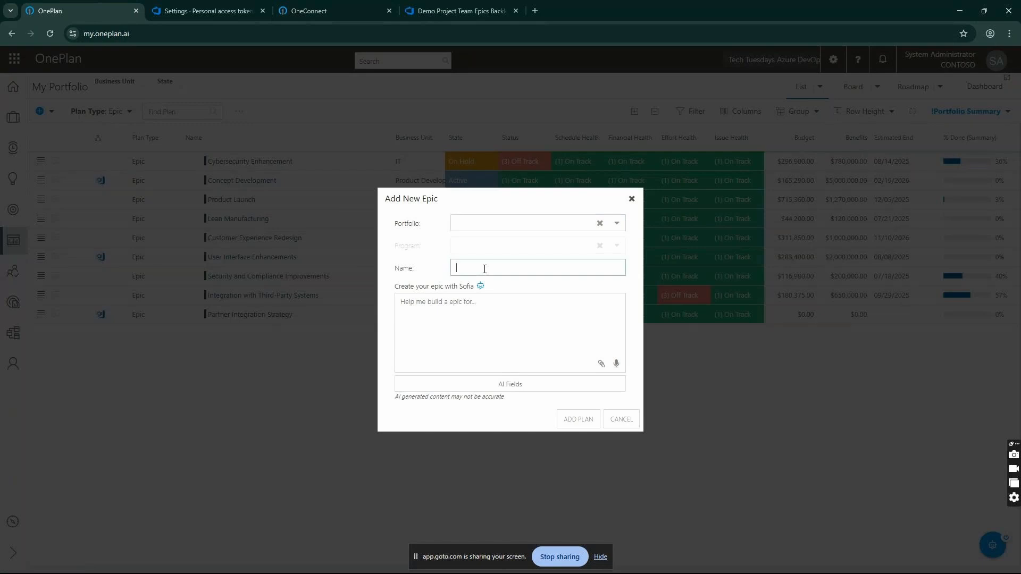
text(Testing Multiple Integrations)
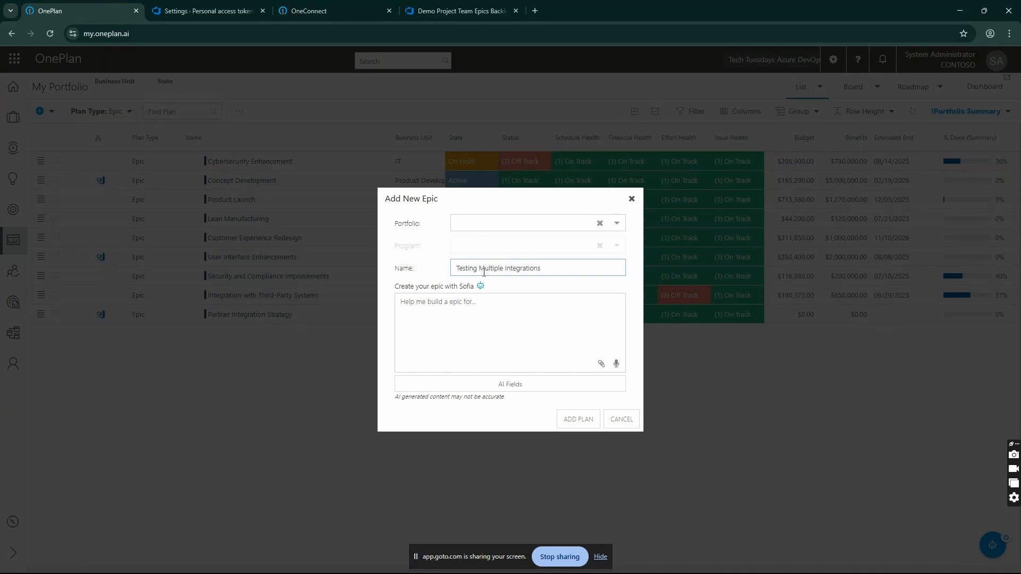
click(578, 422)
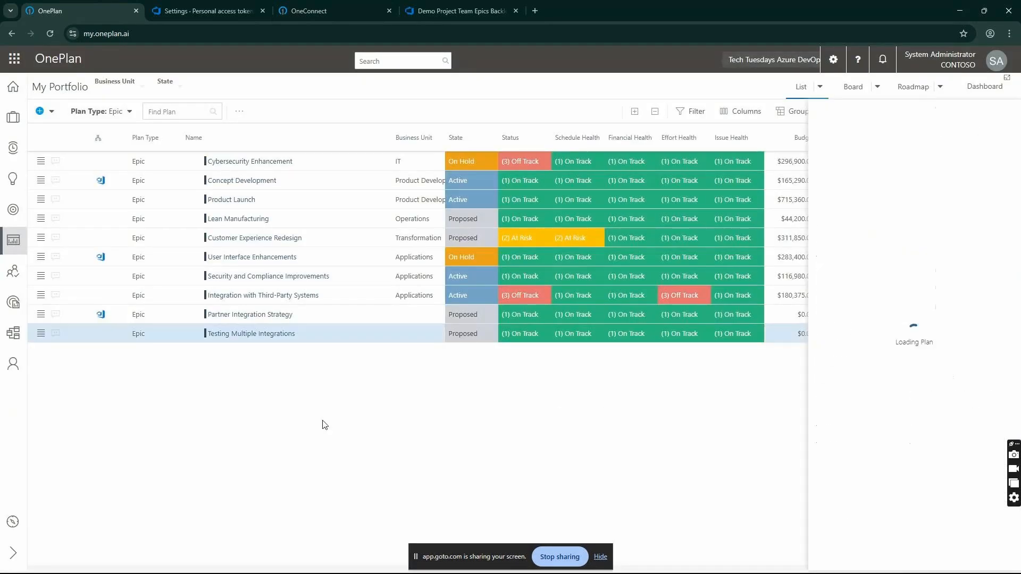
- Create a blank work plan in list form for the Testing Multiple Integrations epic and open its connection type selection
click(1002, 136)
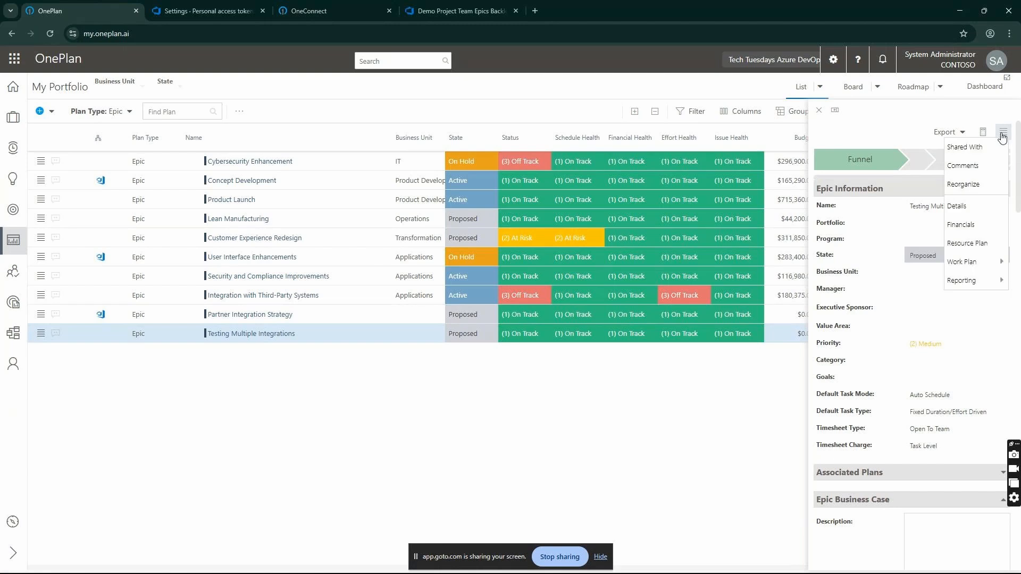
mouse_move(984, 264)
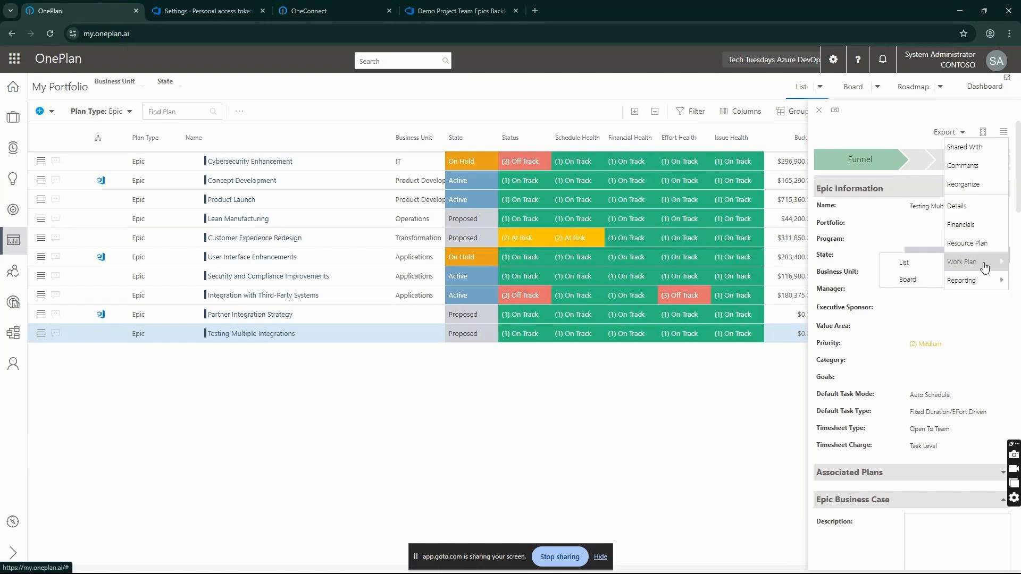
click(932, 266)
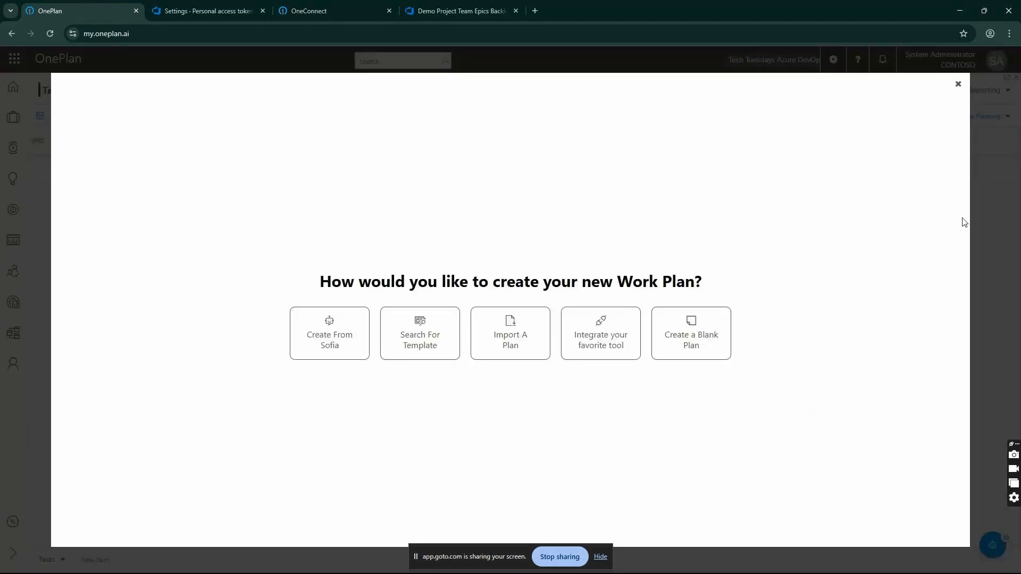
click(694, 358)
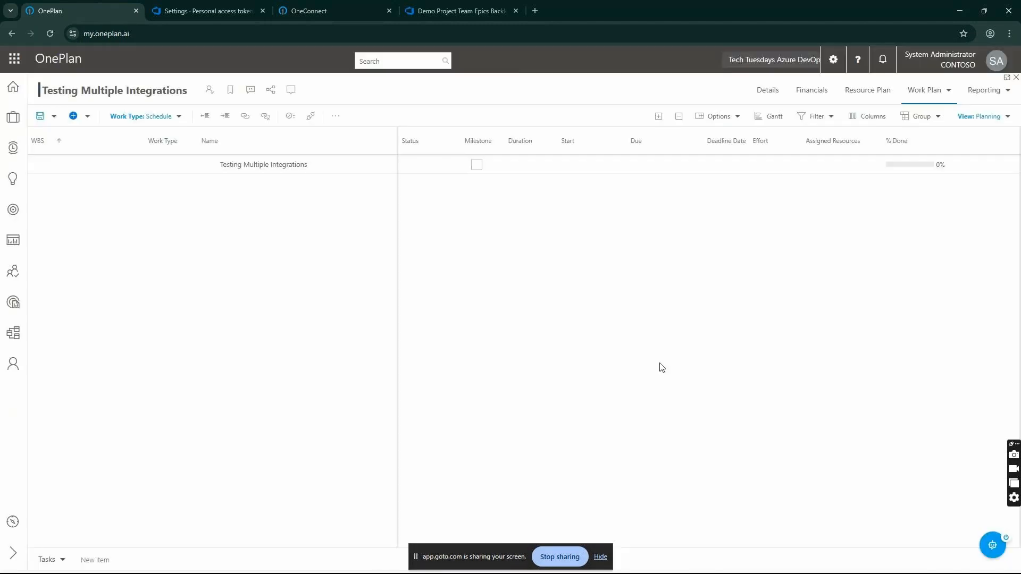
click(312, 117)
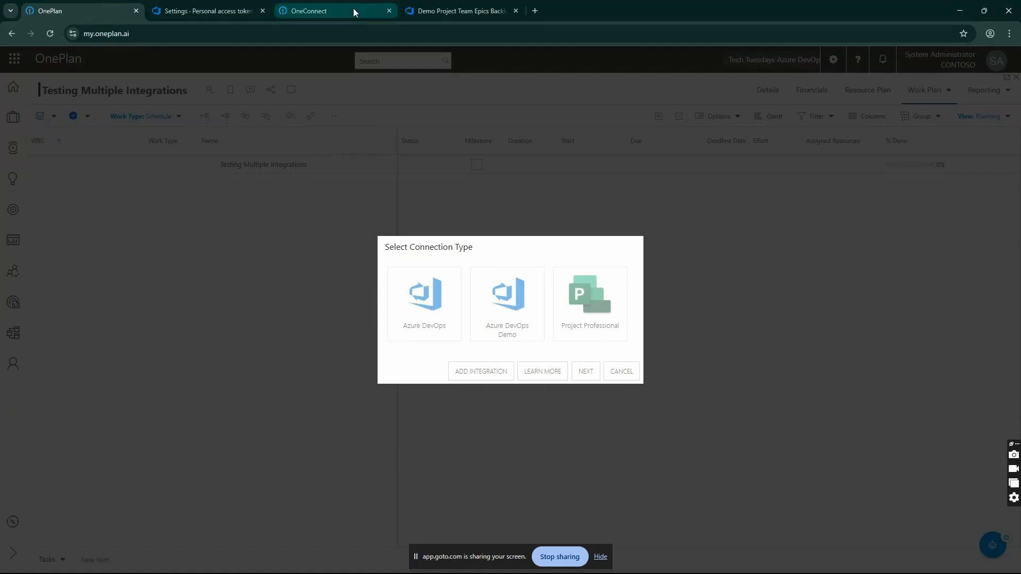
- Switch to OneConnect, open the Demo integration for editing and expand the additional options of its OnePlan properties
click(337, 10)
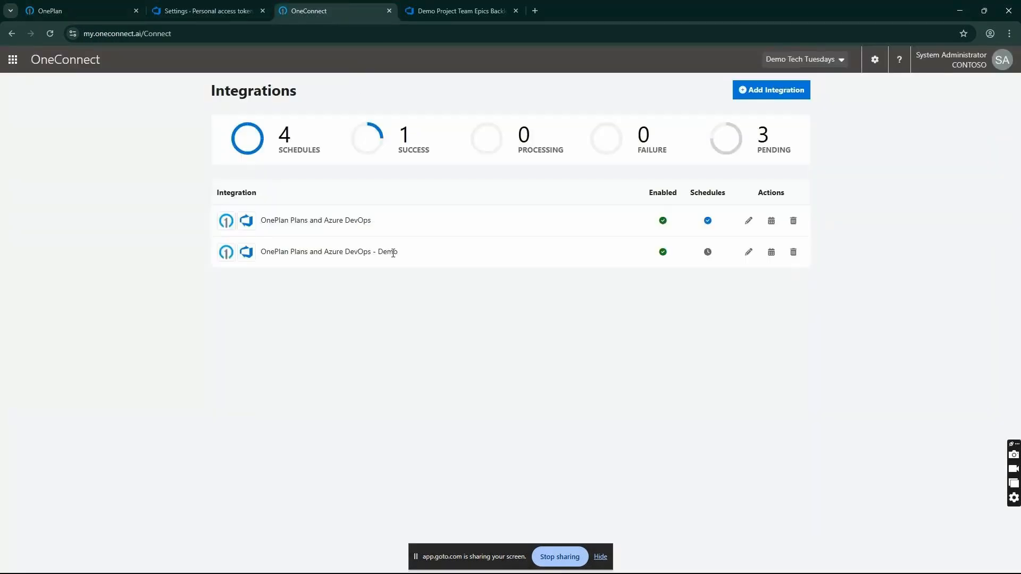
drag(401, 259, 370, 254)
click(746, 254)
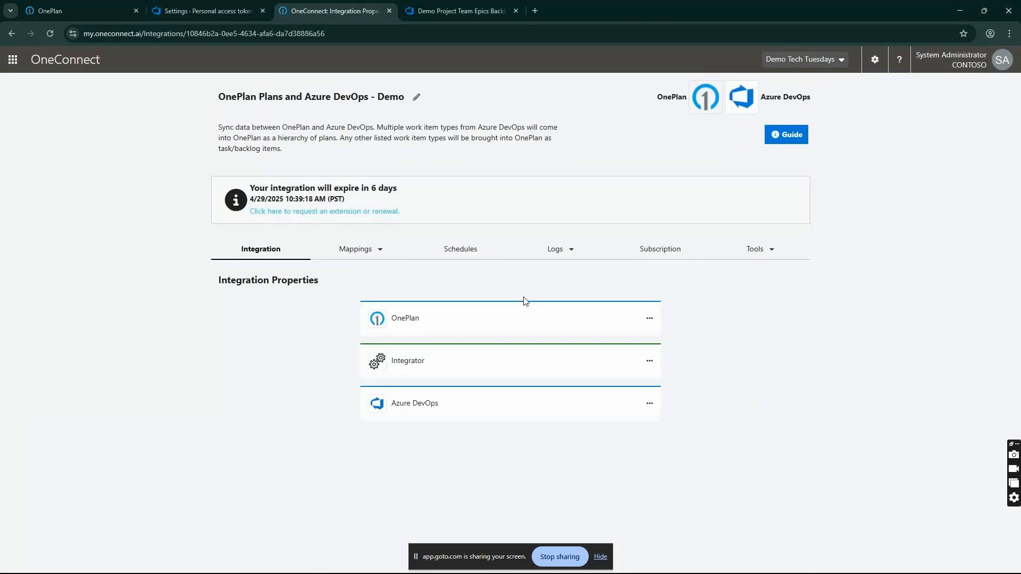
scroll(431, 456, down, 1)
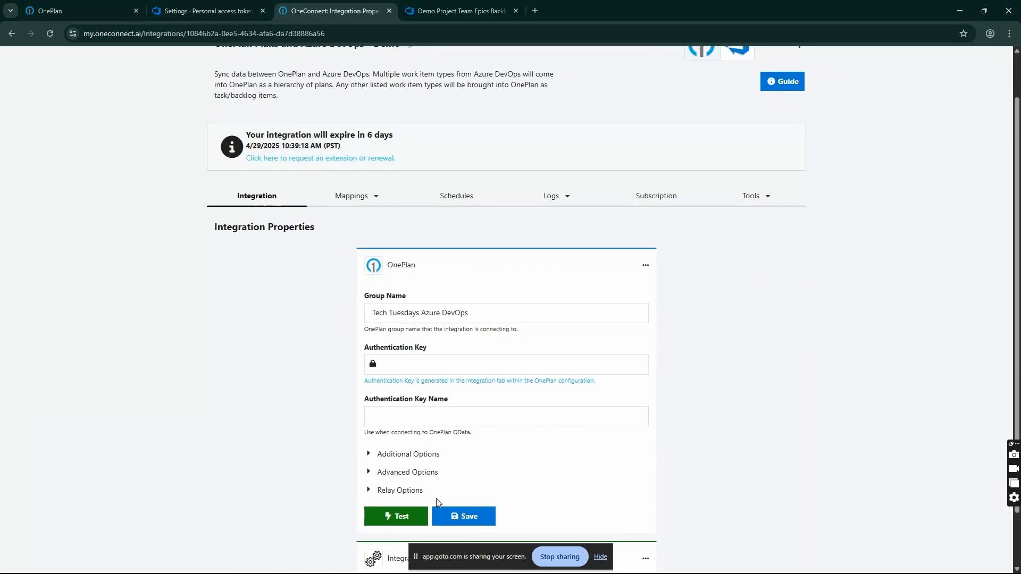
click(432, 456)
scroll(757, 428, down, 4)
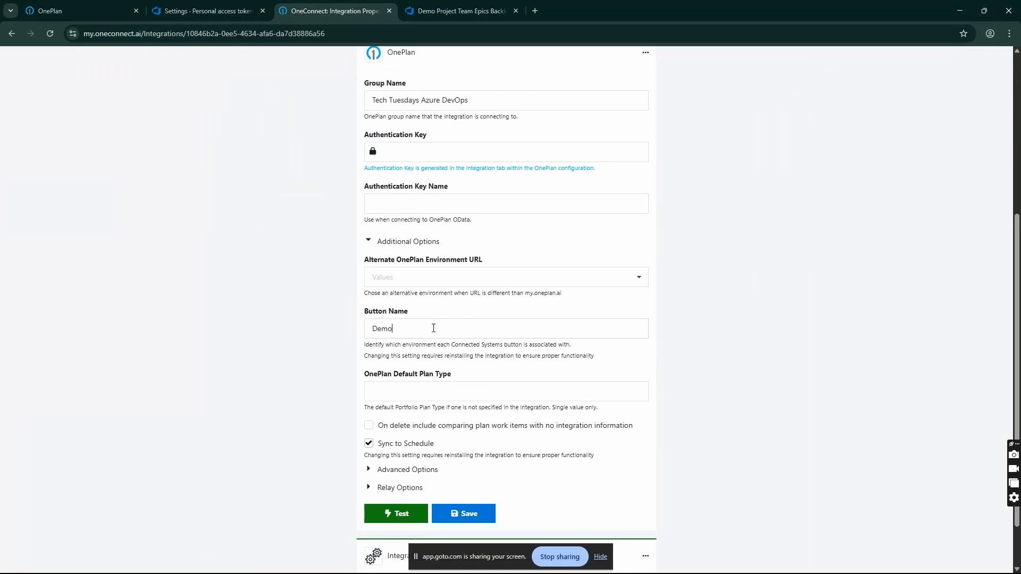
- Set the Button Name of the OnePlan connection to "Demo 123" and save the properties
drag(434, 329, 363, 337)
click(756, 341)
click(429, 330)
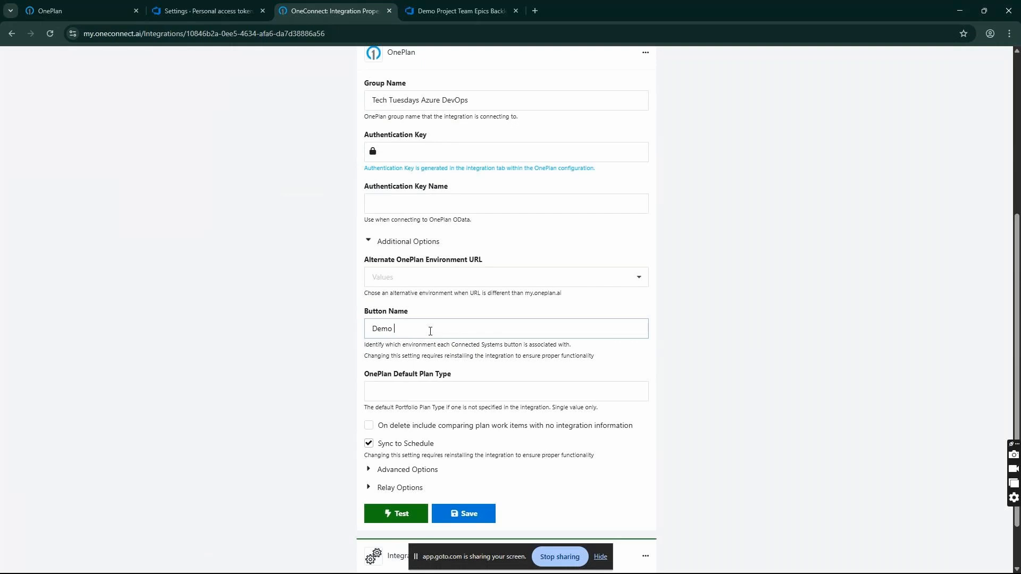
text(123)
click(465, 513)
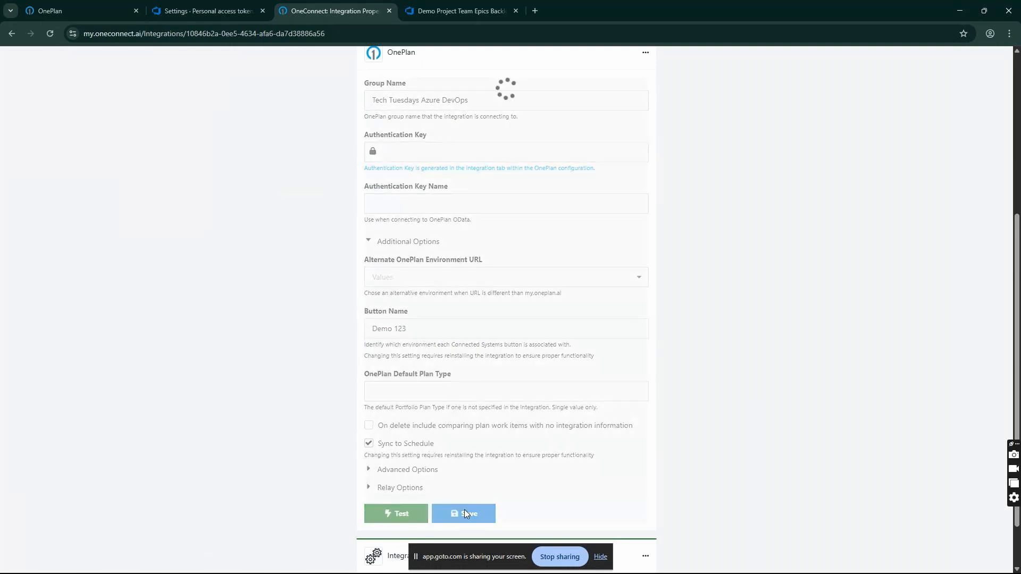
- Review which OnePlan additional options require reinstalling the integration, such as Button Name and Sync to Schedule
click(101, 8)
click(301, 8)
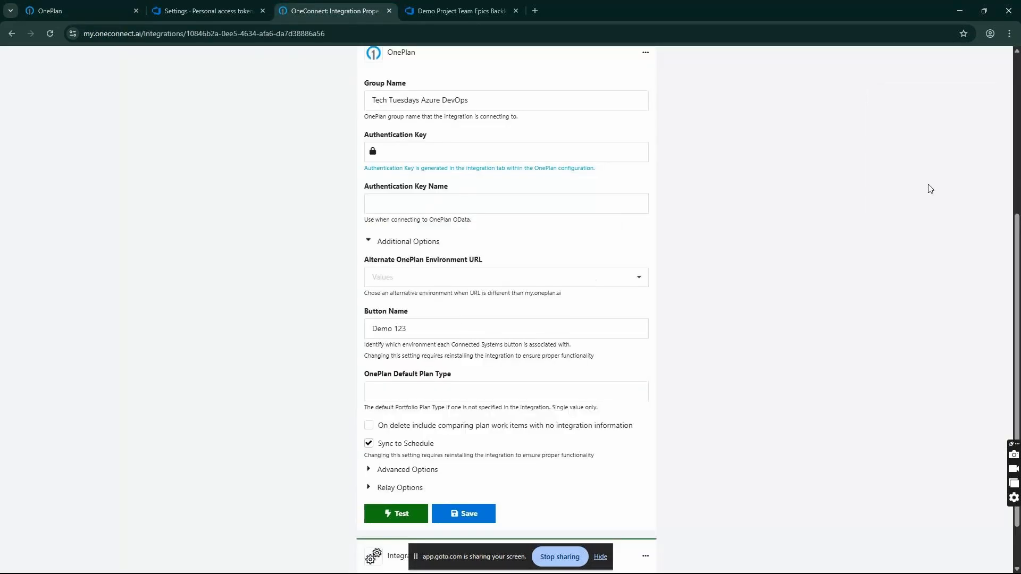
scroll(860, 287, up, 2)
scroll(860, 283, down, 1)
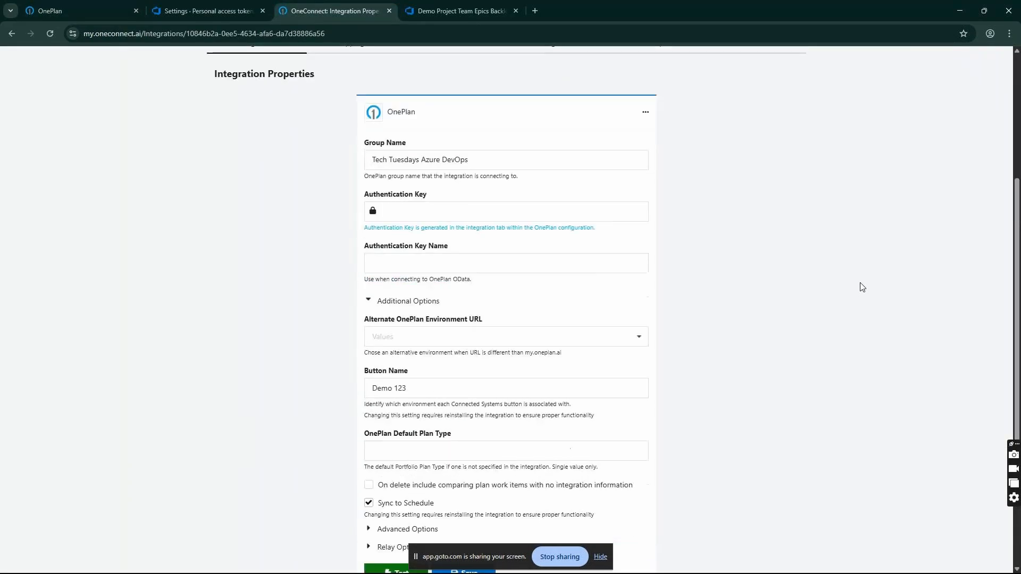
scroll(861, 287, down, 2)
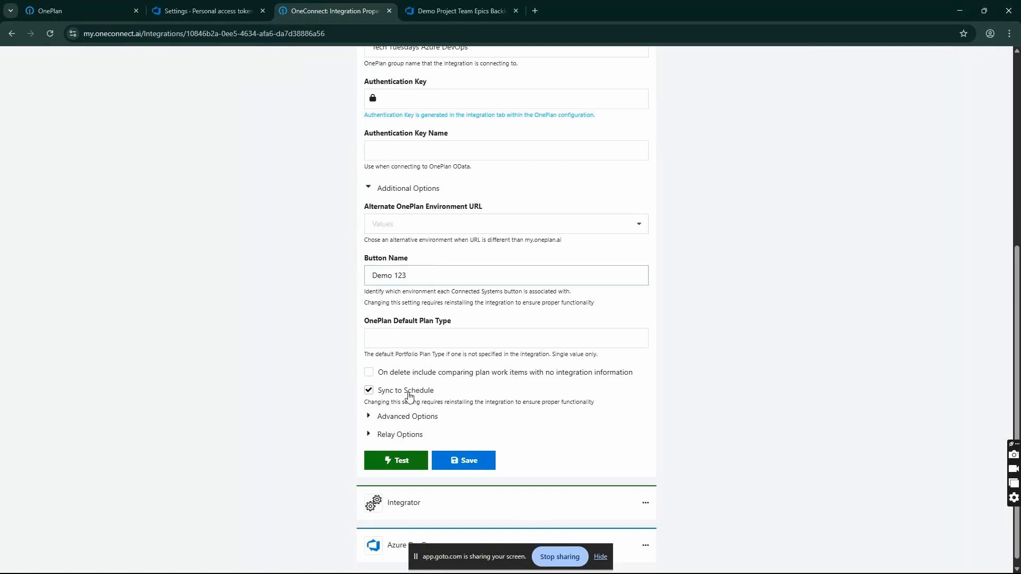
scroll(706, 371, up, 2)
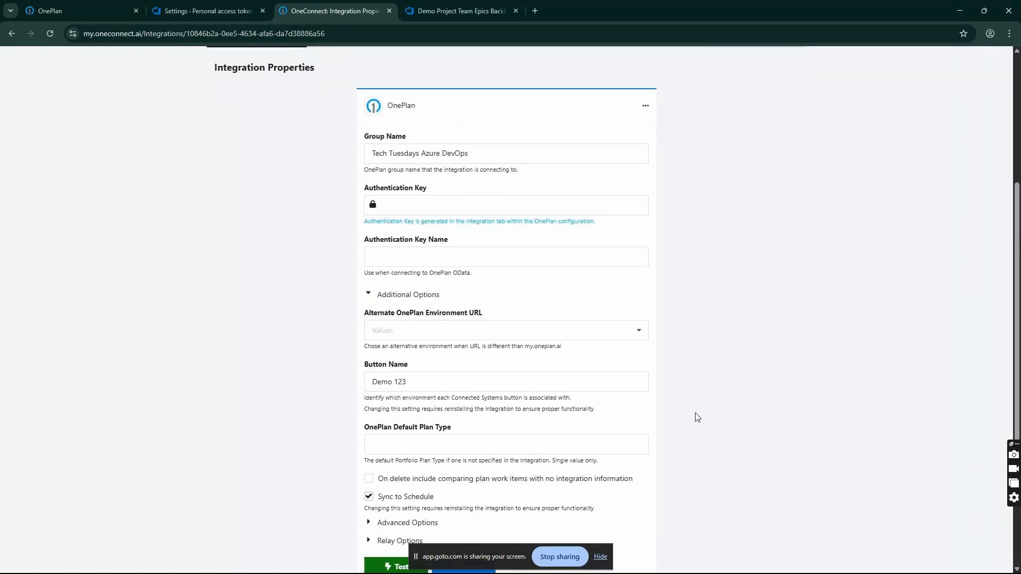
scroll(694, 420, up, 3)
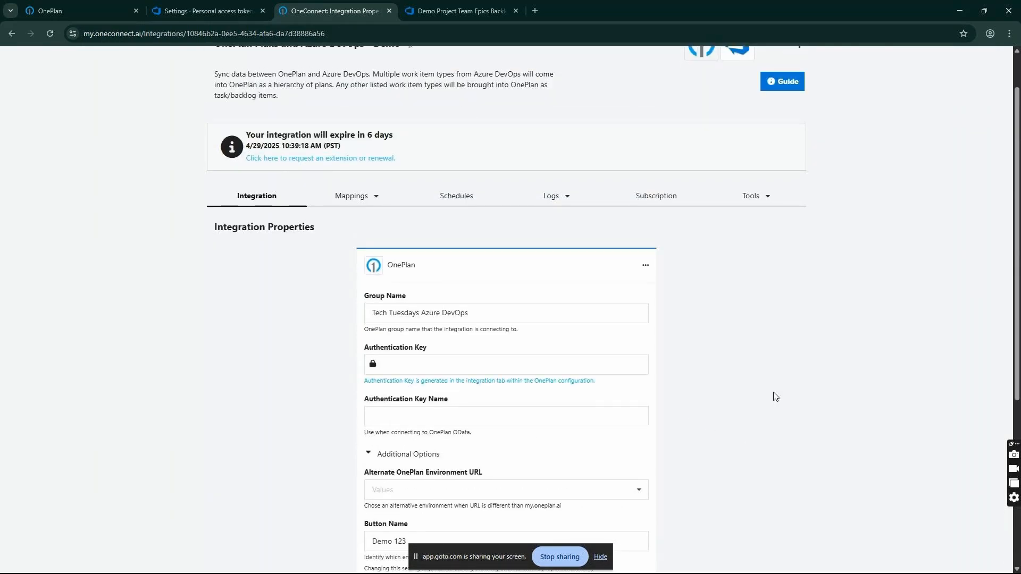